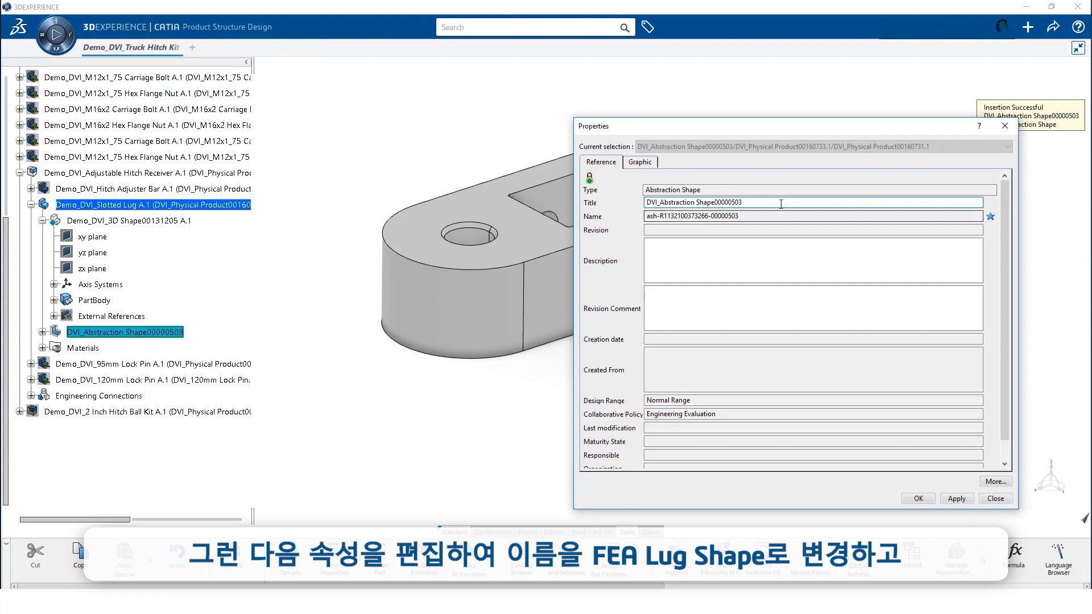
Step: Change the title of the slotted lug's new abstraction shape to "FEA Lug Shape"
{"action": "type", "text": "FEA Lug Shape"}
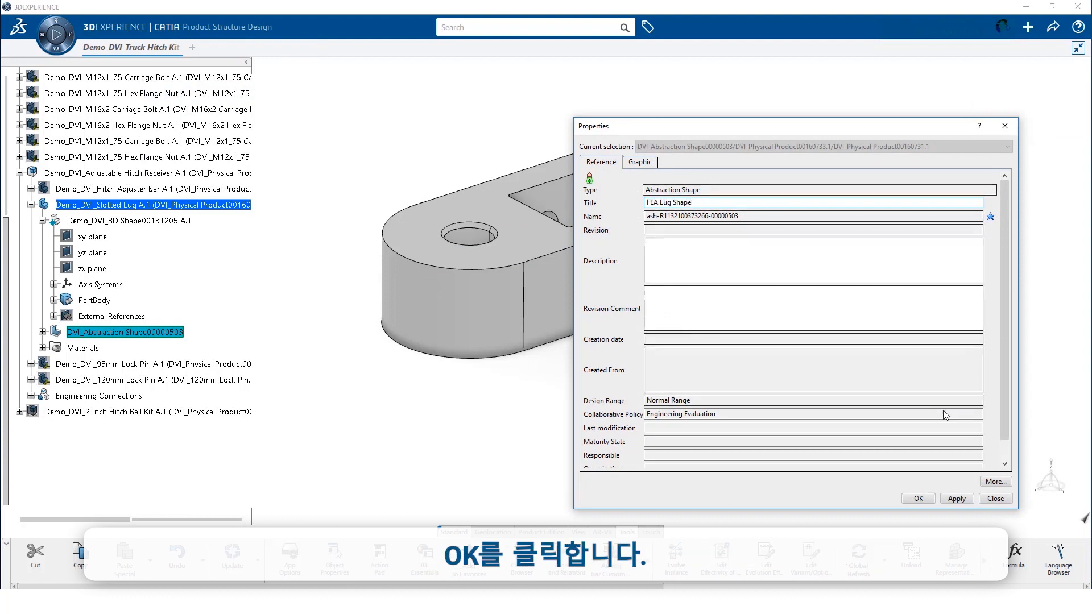
{"action": "left_click", "coordinate": [917, 499]}
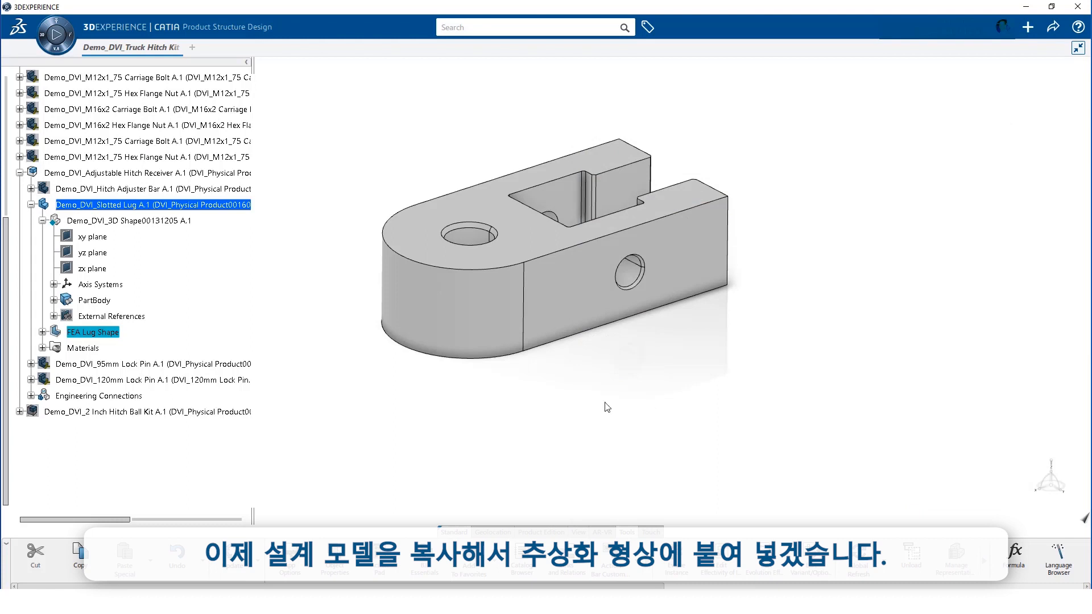
Step: Copy the PartBody of the slotted lug's 3D shape and paste it into FEA Lug Shape As Result With Link
{"action": "double_click", "coordinate": [122, 221]}
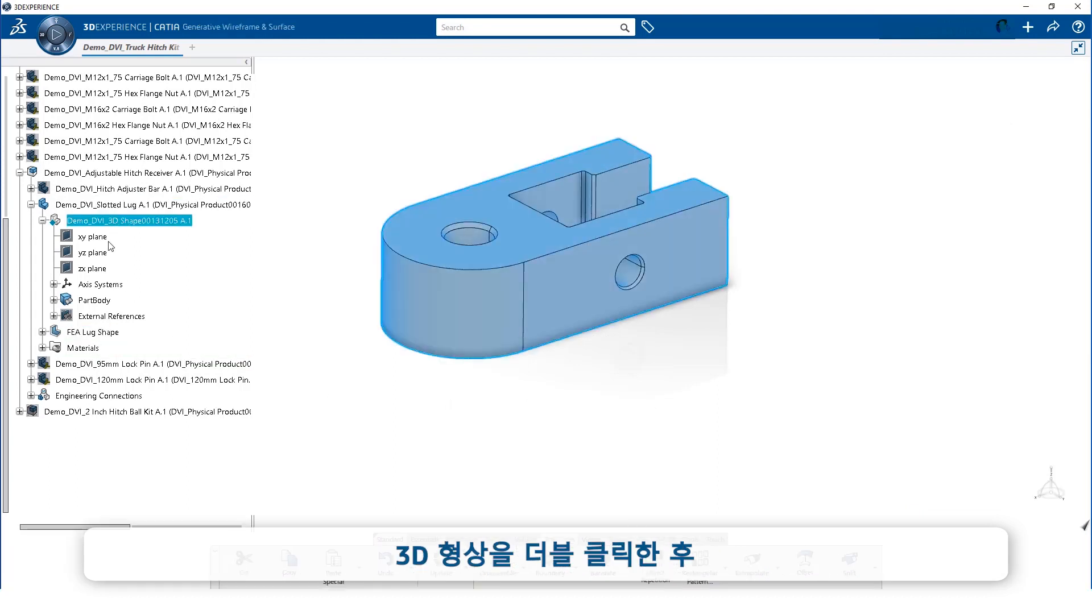
{"action": "right_click", "coordinate": [88, 301]}
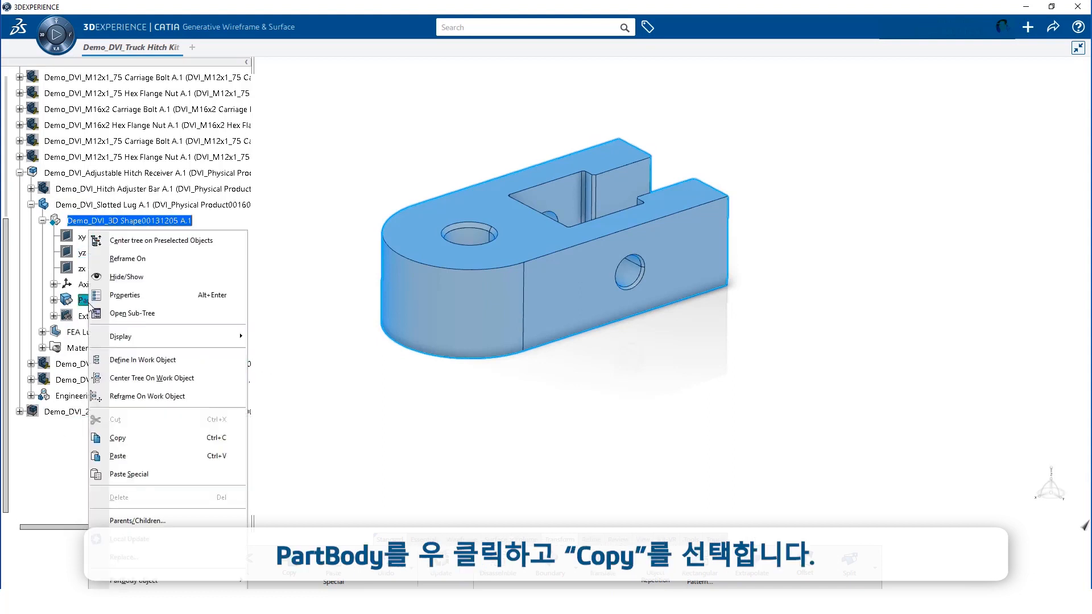
{"action": "left_click", "coordinate": [114, 437]}
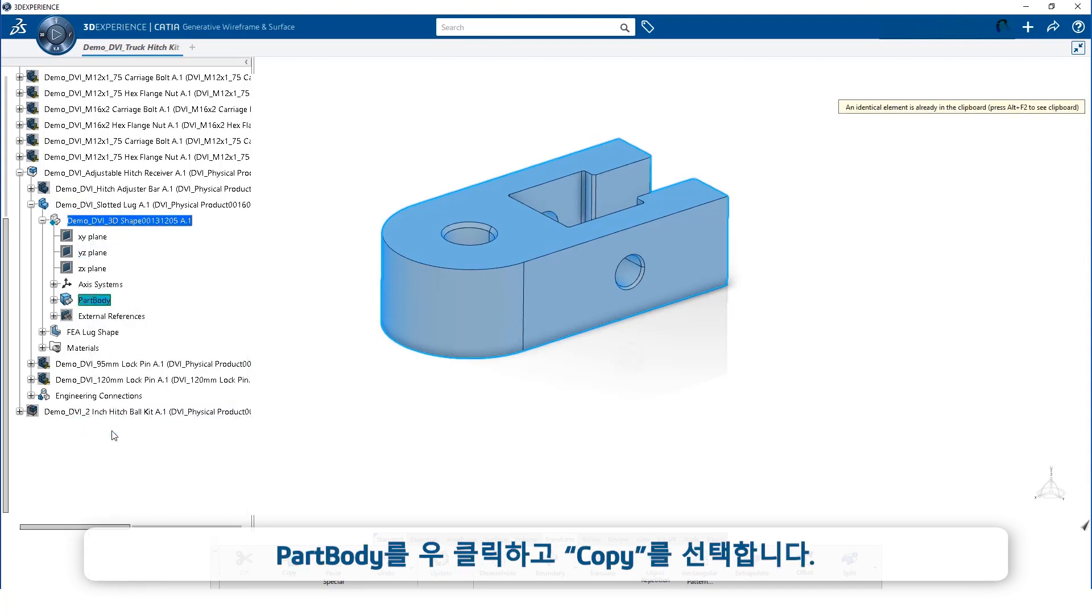
{"action": "double_click", "coordinate": [97, 332]}
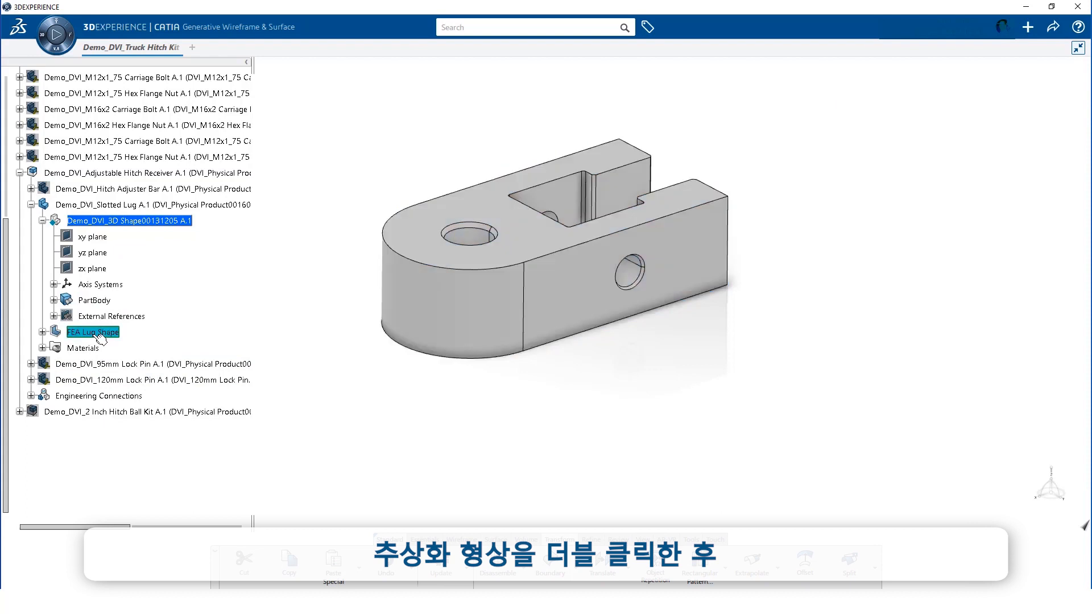
{"action": "right_click", "coordinate": [95, 338]}
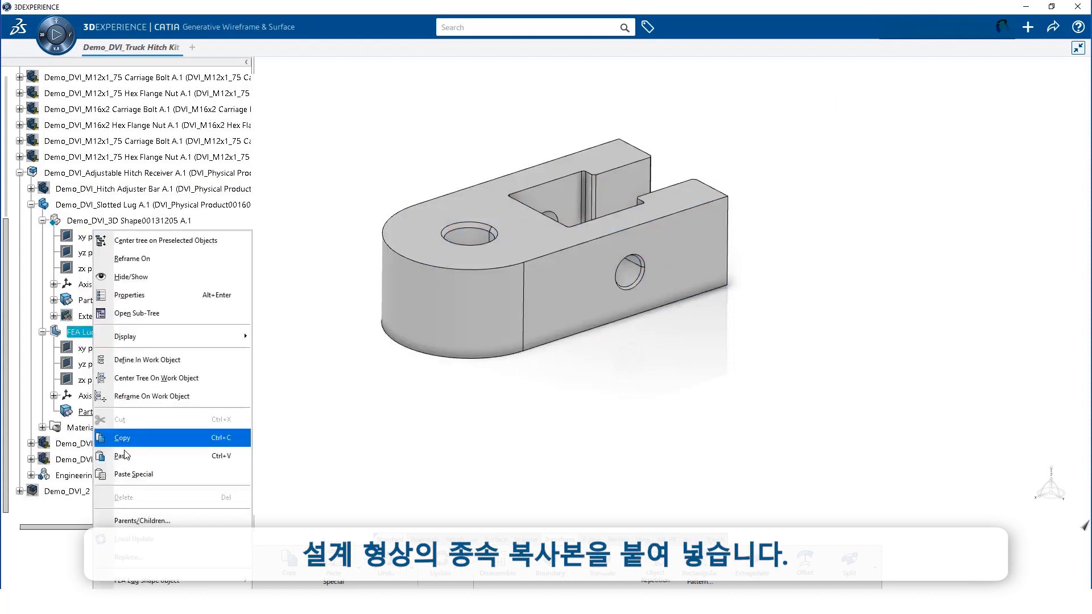
{"action": "left_click", "coordinate": [137, 475]}
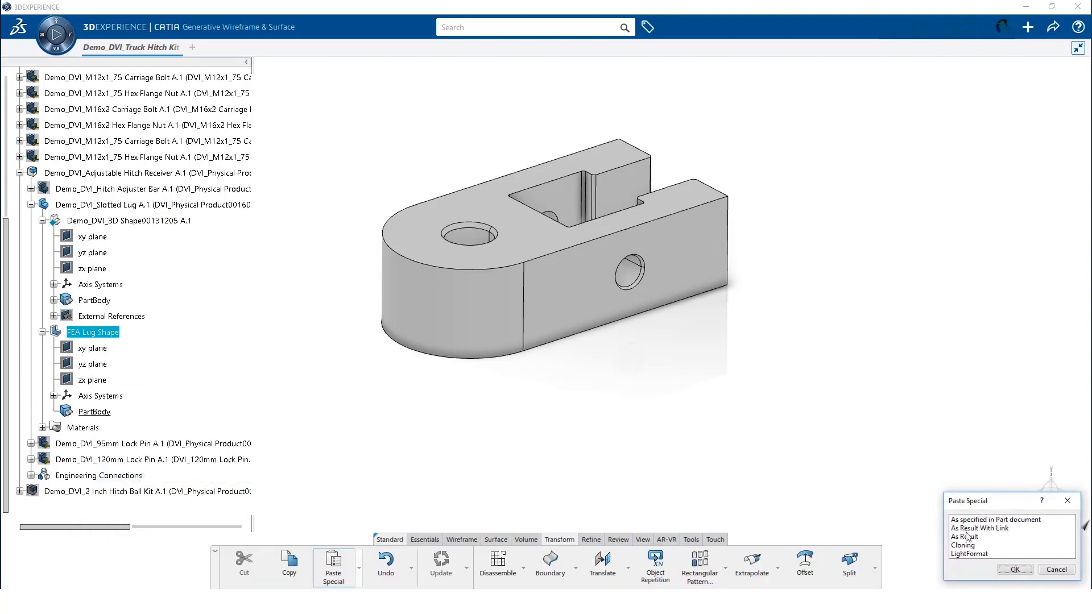
{"action": "left_click", "coordinate": [970, 529]}
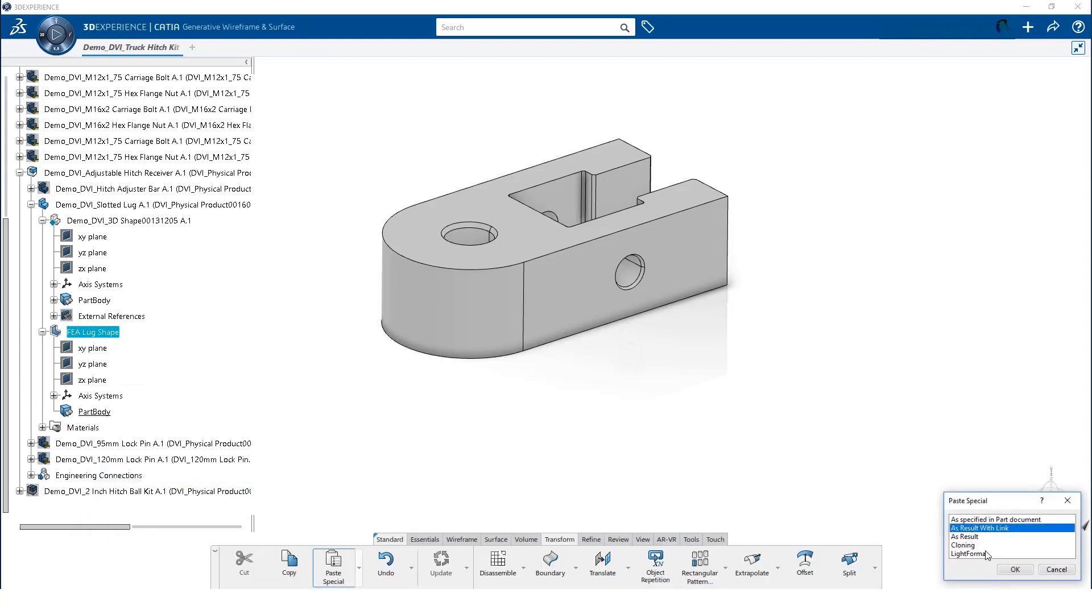
{"action": "left_click", "coordinate": [1014, 570]}
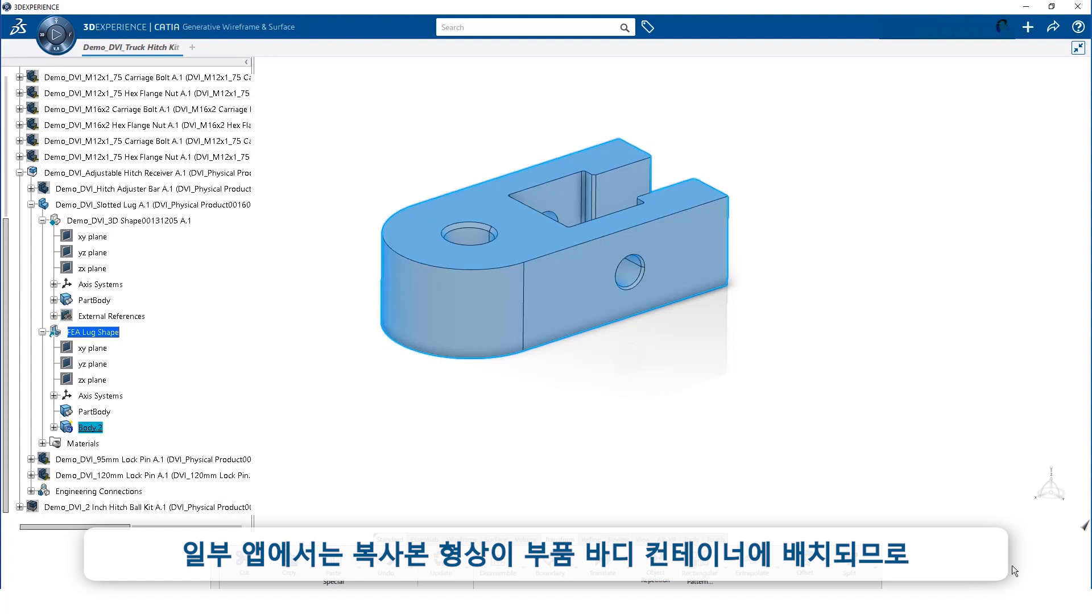
Step: Move the pasted solid from Body.2 into the PartBody of FEA Lug Shape and delete the emptied Body.2
{"action": "left_click", "coordinate": [53, 428]}
{"action": "left_click", "coordinate": [103, 444]}
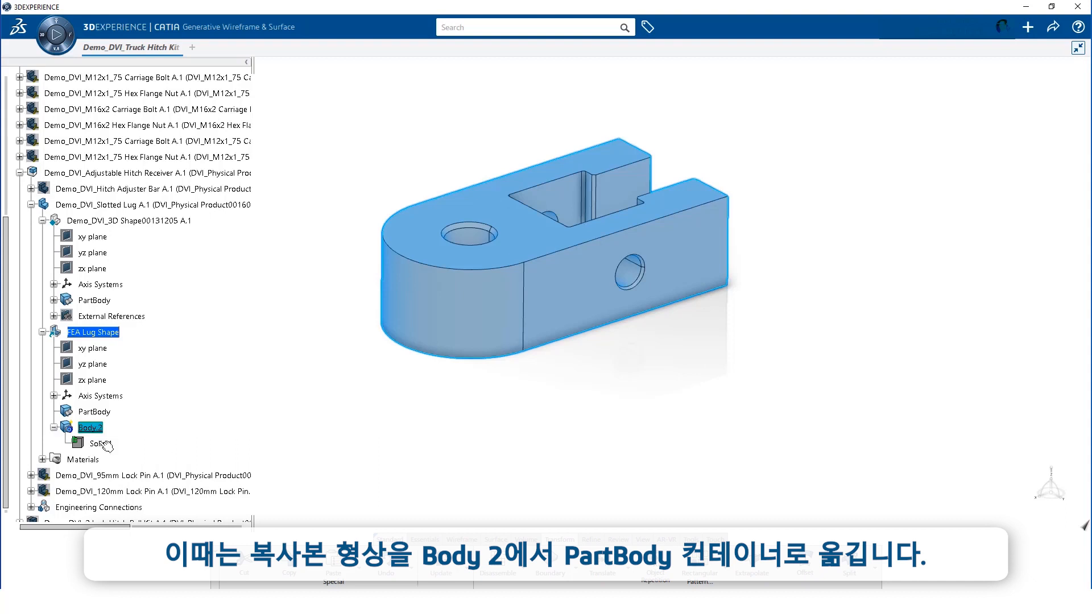
{"action": "left_click_drag", "start_coordinate": [103, 445], "coordinate": [98, 418]}
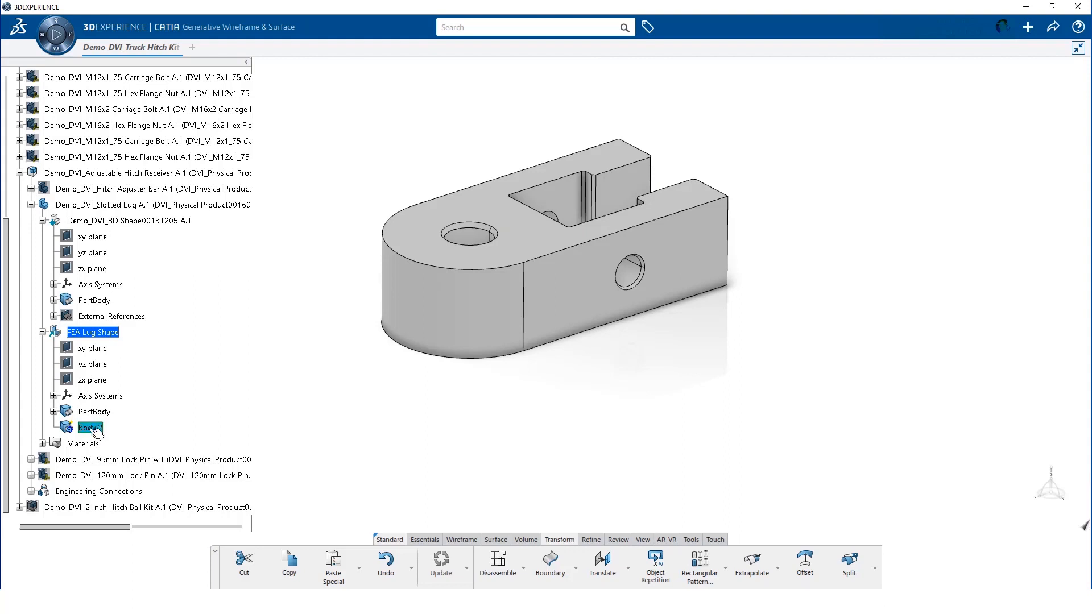
{"action": "right_click", "coordinate": [96, 432]}
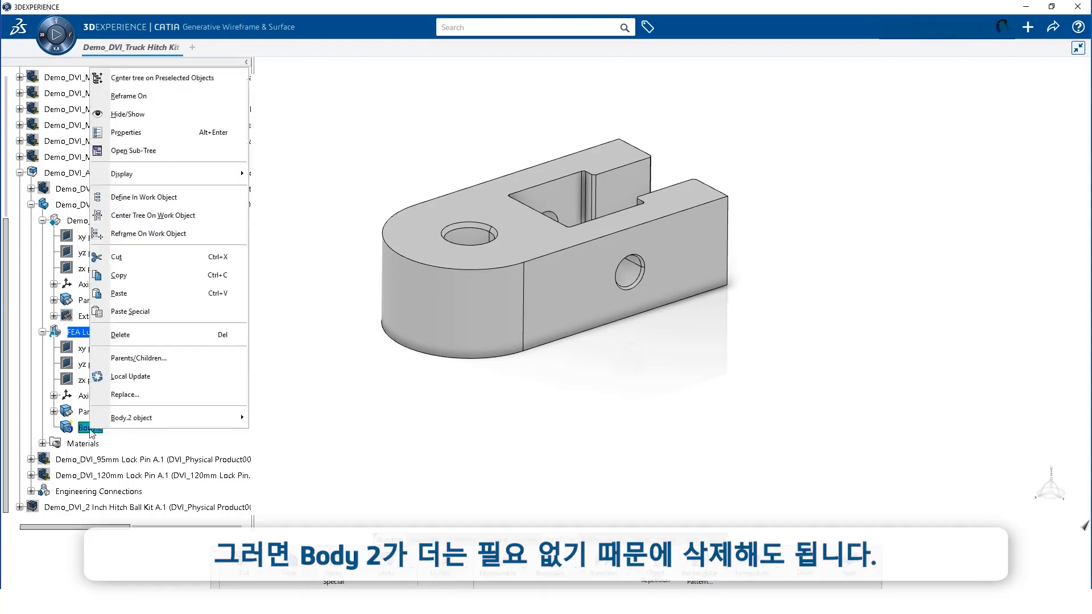
{"action": "left_click", "coordinate": [138, 337]}
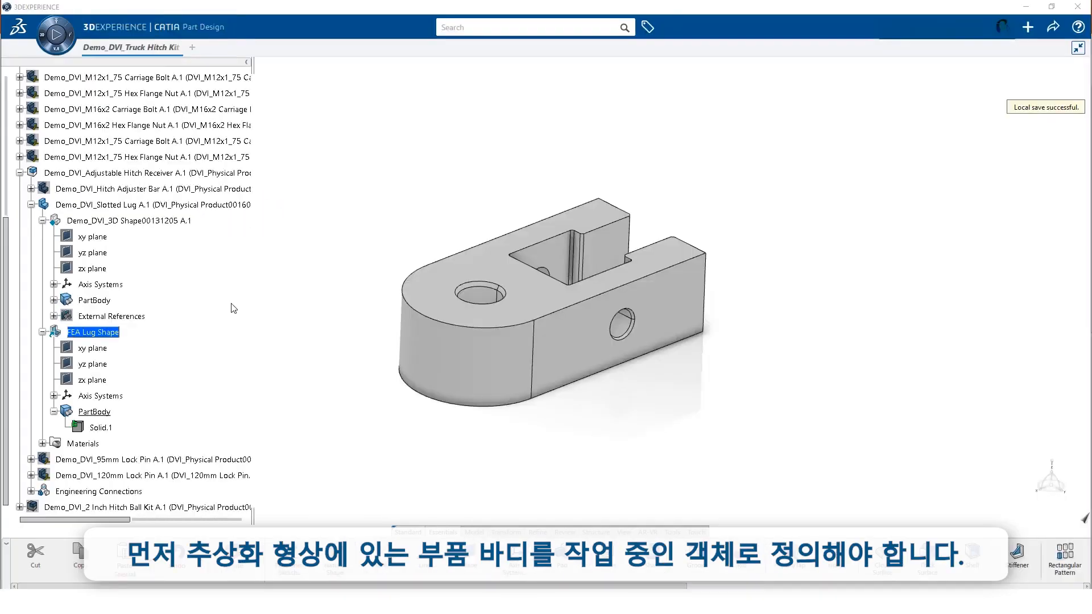
Step: Define the PartBody of FEA Lug Shape as the in-work object and switch to the Simulation Model Preparation app
{"action": "left_click", "coordinate": [117, 333]}
{"action": "right_click", "coordinate": [112, 414]}
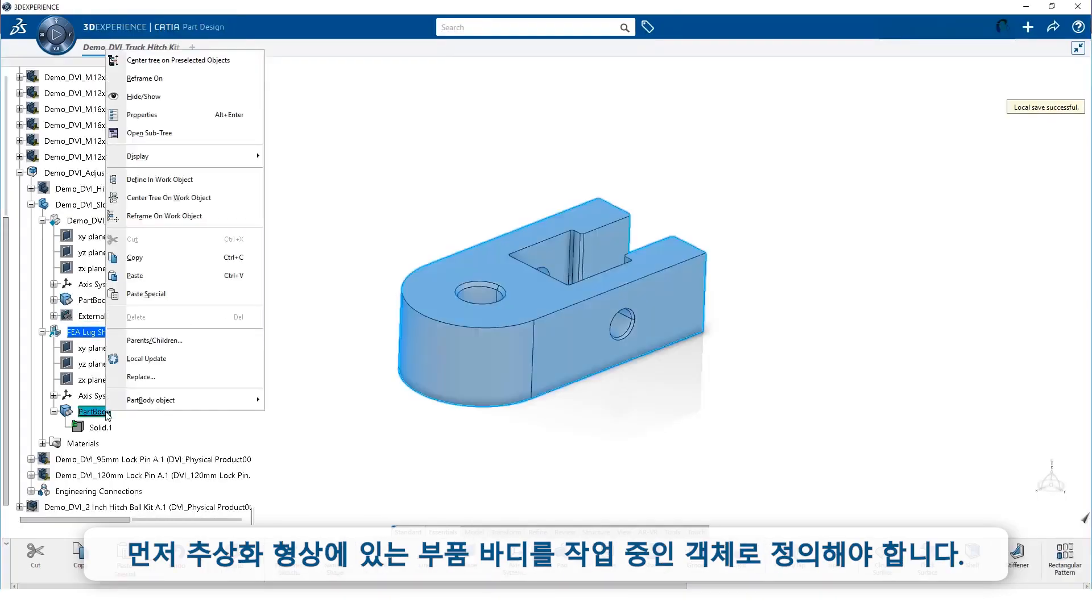
{"action": "left_click", "coordinate": [177, 186]}
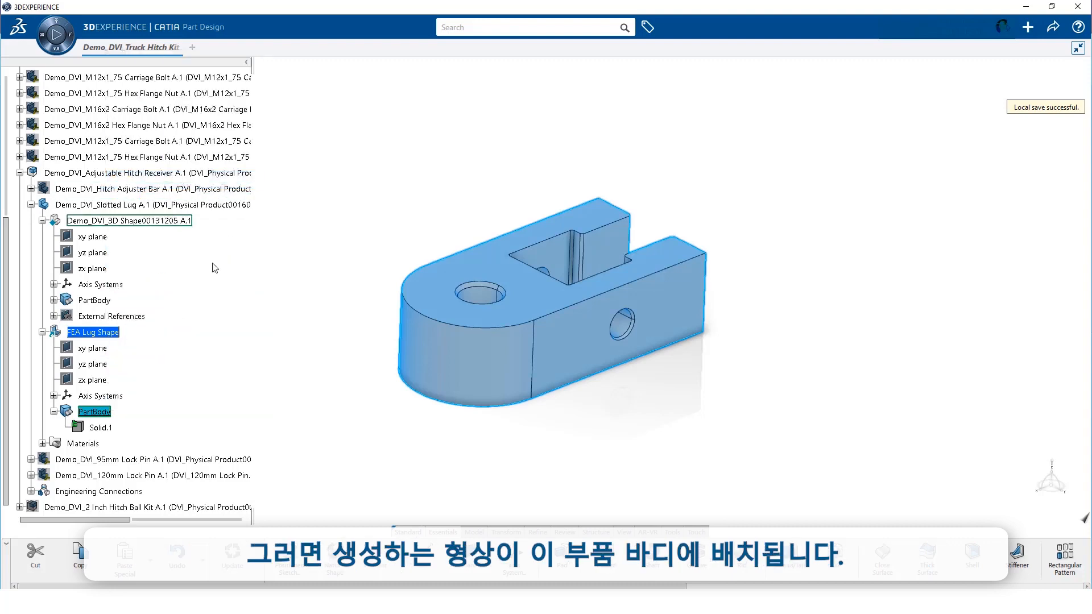
{"action": "left_click", "coordinate": [59, 24]}
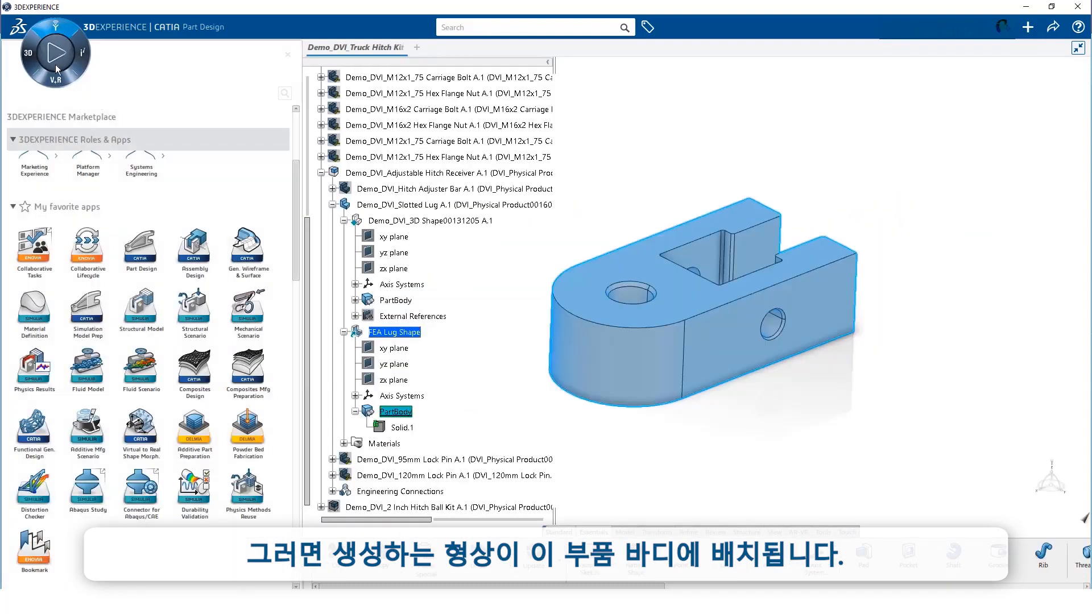
{"action": "left_click", "coordinate": [88, 313]}
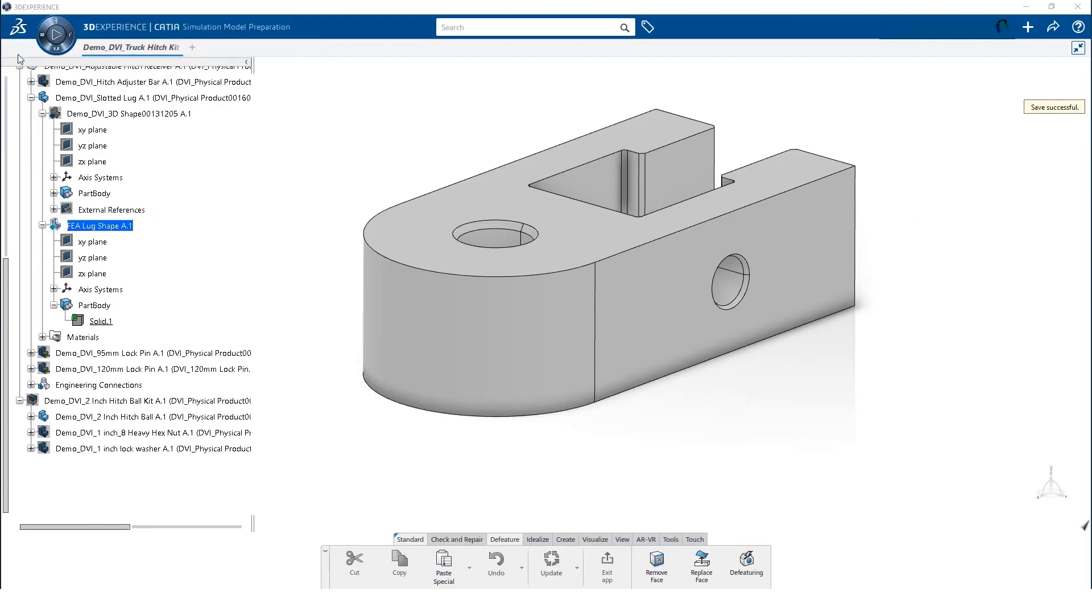
Step: Switch to the Generative Wireframe & Surface app and extract the inner face of the lug's right side hole with no propagation
{"action": "left_click", "coordinate": [48, 36]}
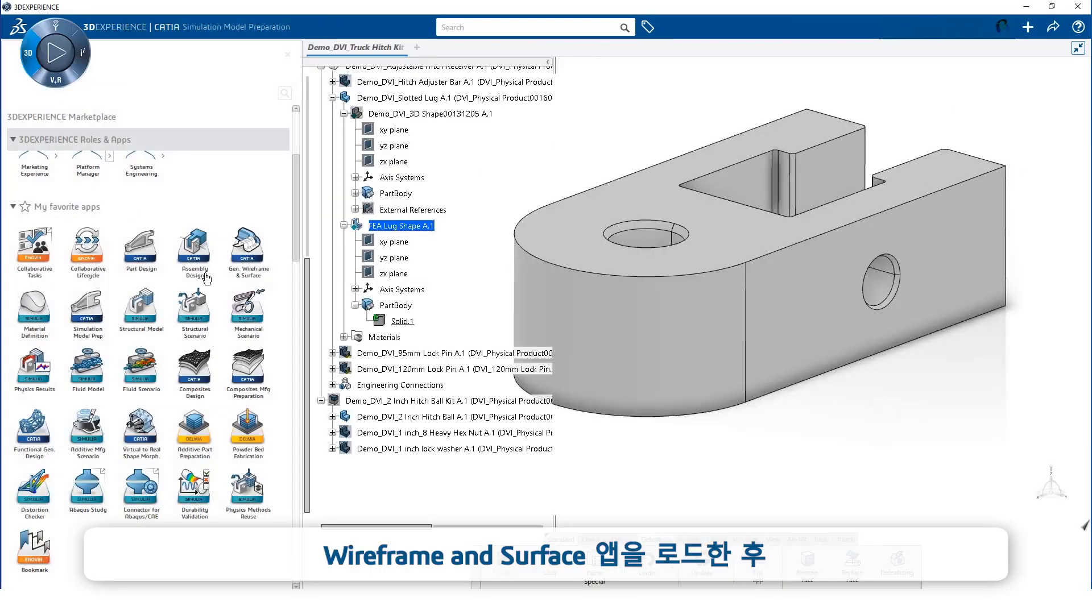
{"action": "left_click", "coordinate": [256, 252]}
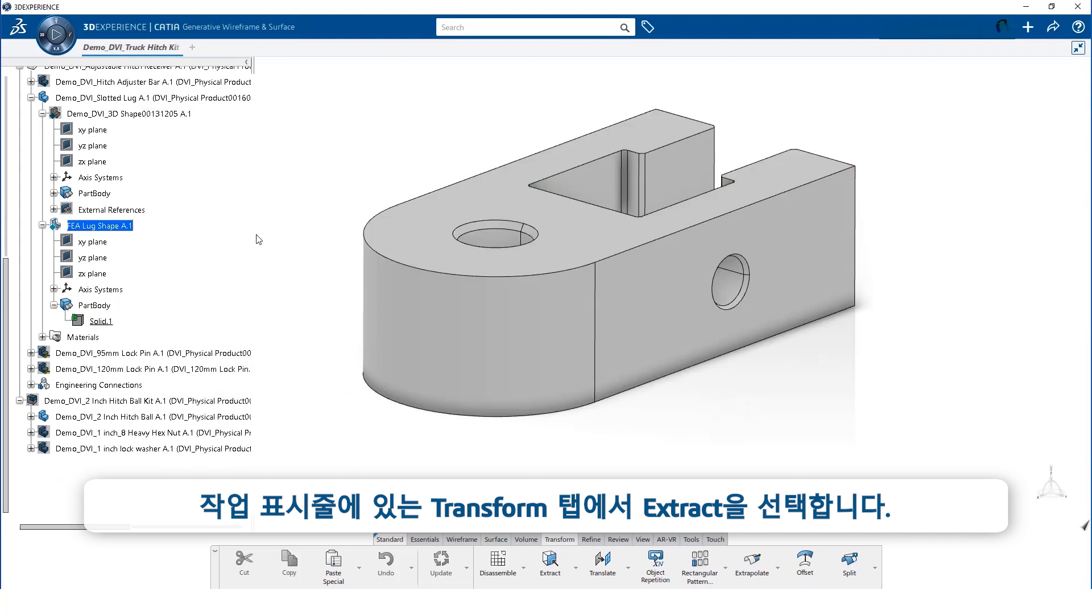
{"action": "left_click", "coordinate": [550, 563]}
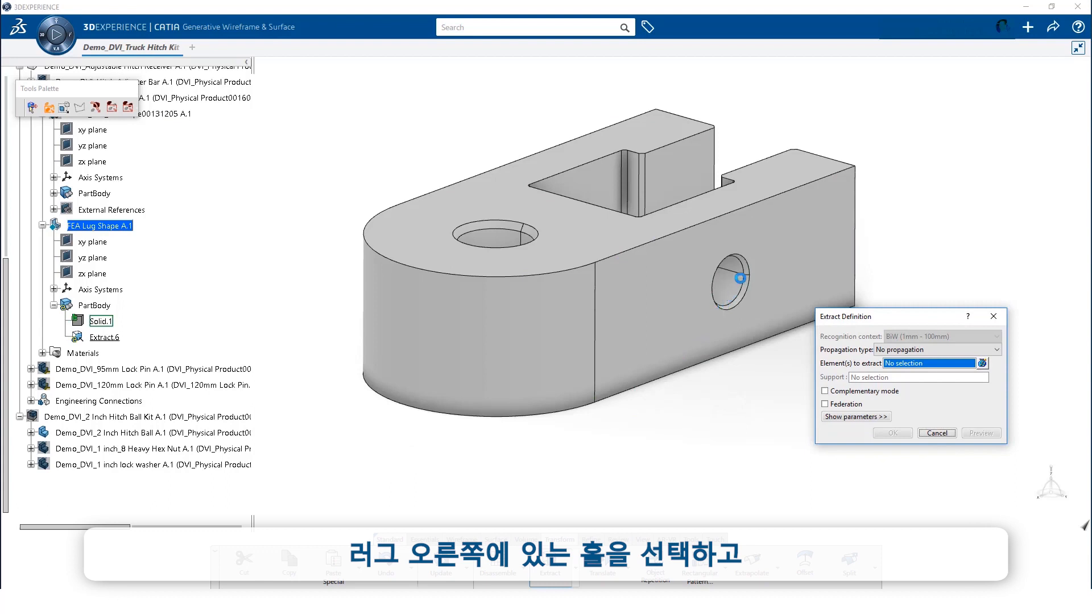
{"action": "left_click", "coordinate": [740, 284]}
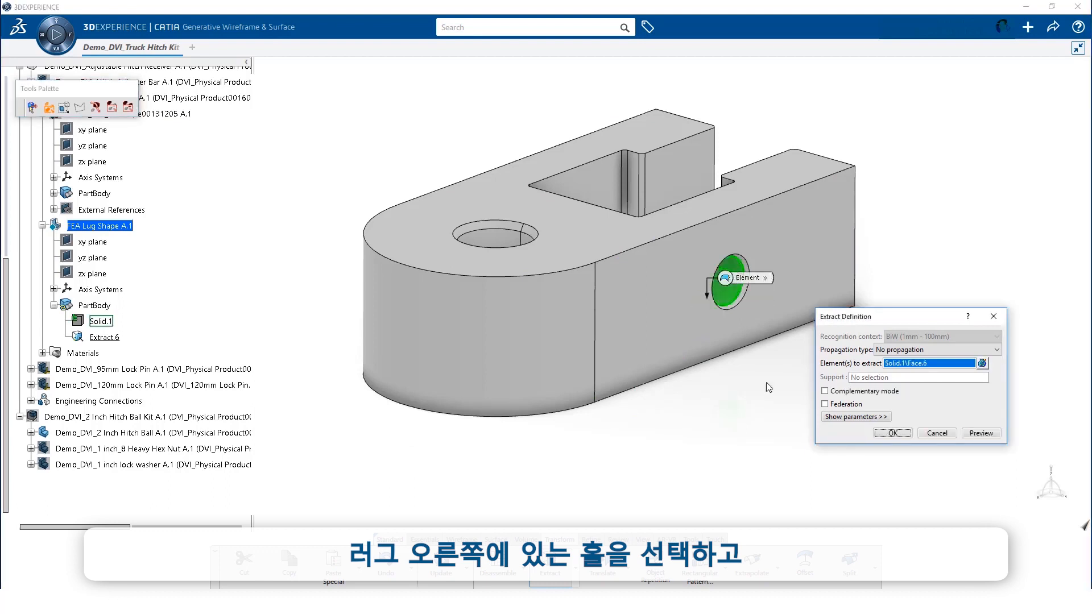
{"action": "left_click", "coordinate": [893, 434]}
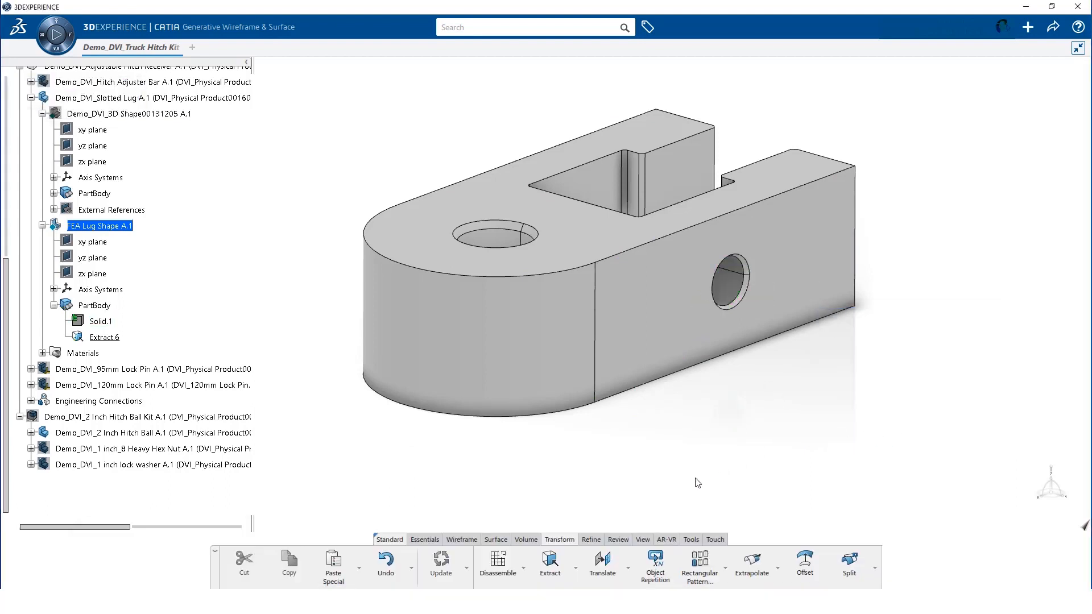
Step: Disassemble the surface extracted from the lug's right side hole into all its cells
{"action": "left_click", "coordinate": [498, 563]}
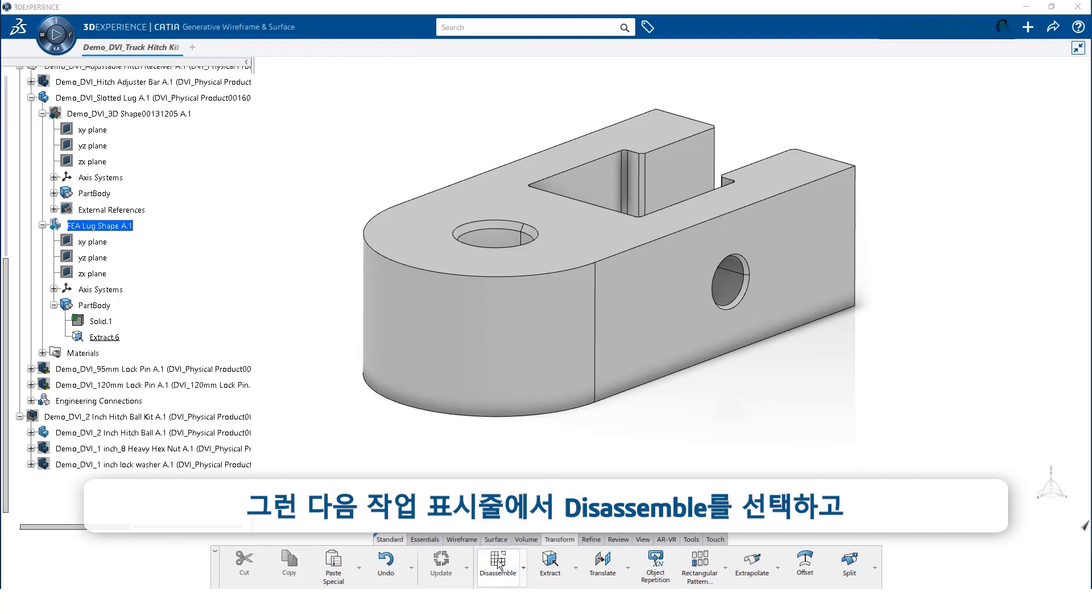
{"action": "left_click", "coordinate": [734, 284]}
{"action": "left_click", "coordinate": [1017, 569]}
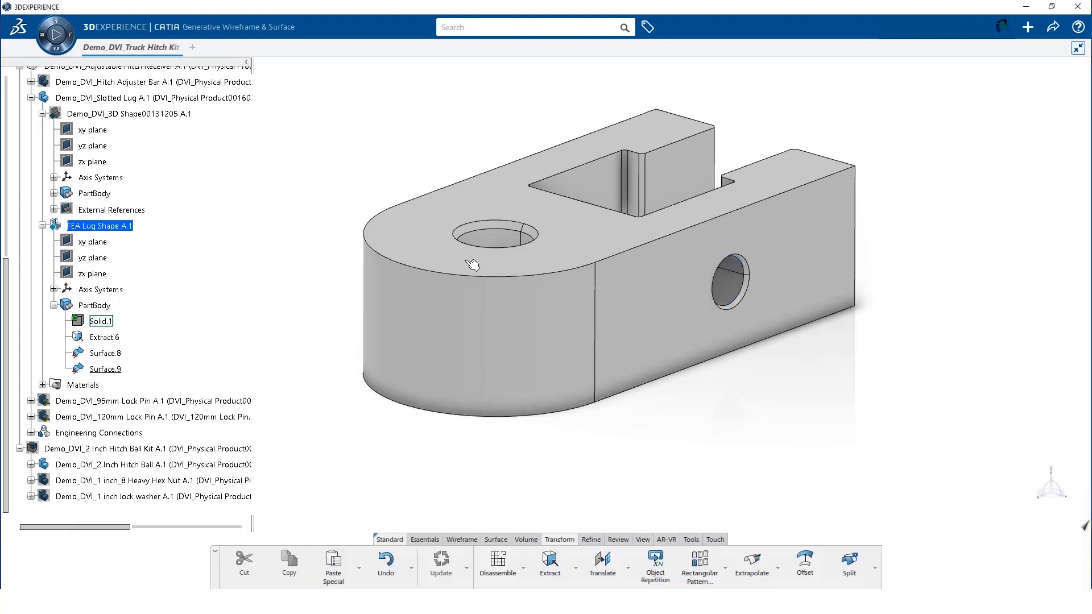
Step: Extract the inner face of the hole on the lug's opposite, left side with no propagation
{"action": "middle_click_drag", "start_coordinate": [472, 265], "coordinate": [773, 378]}
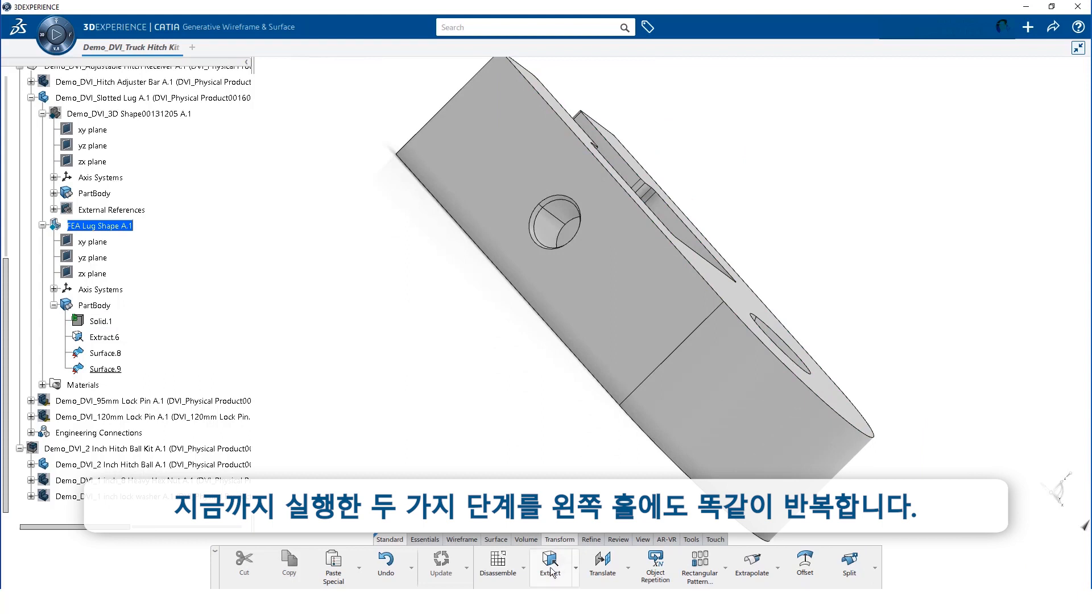
{"action": "left_click", "coordinate": [551, 569]}
{"action": "left_click", "coordinate": [549, 233]}
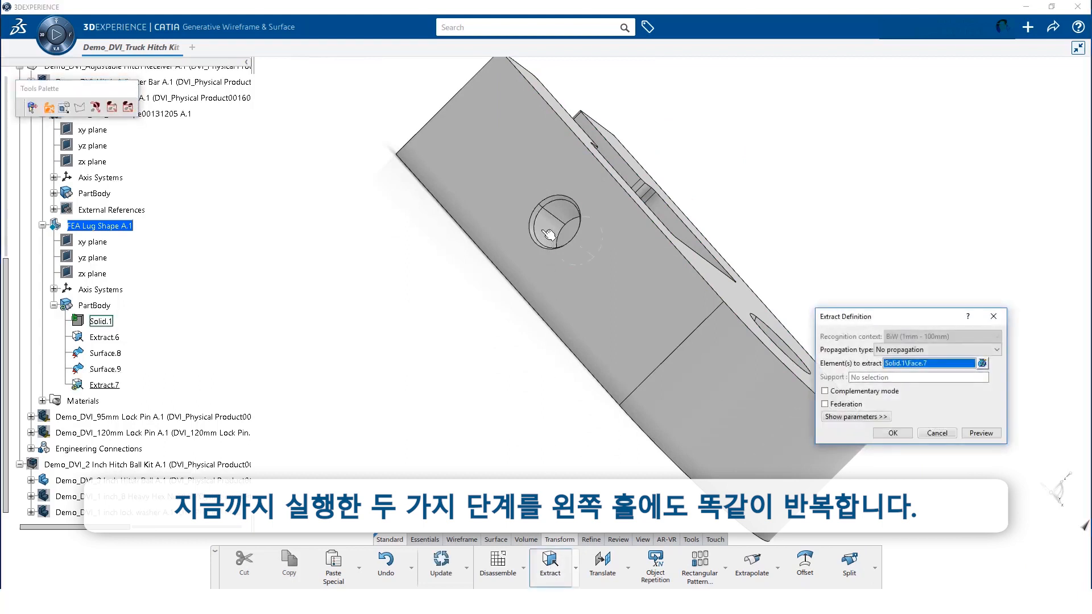
{"action": "left_click", "coordinate": [888, 439]}
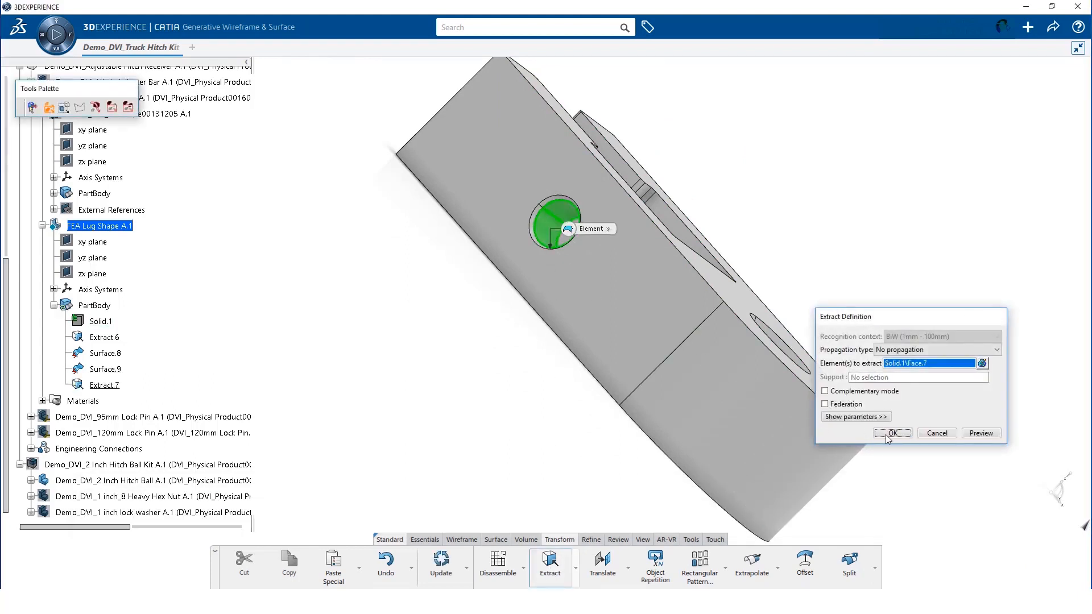
Step: Disassemble the surface extracted from the lug's left side hole into all its cells
{"action": "left_click", "coordinate": [500, 572]}
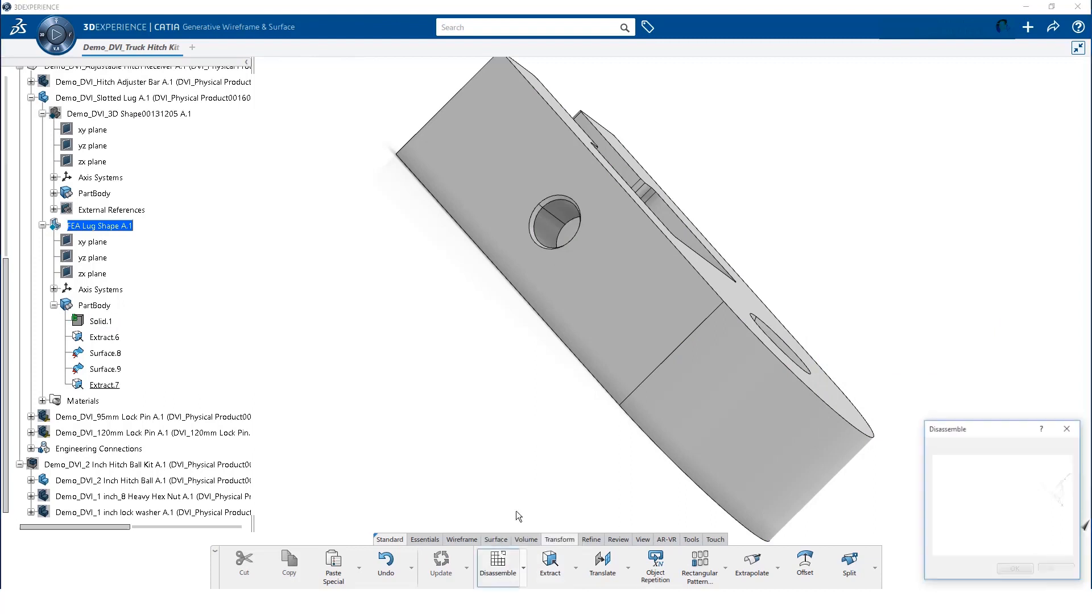
{"action": "left_click", "coordinate": [555, 237]}
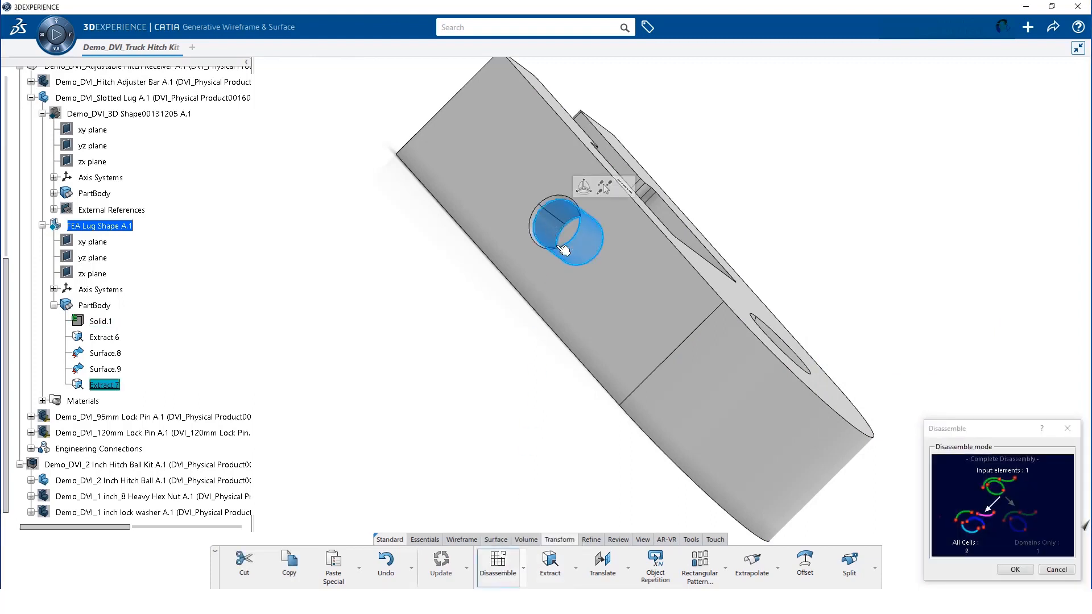
{"action": "left_click", "coordinate": [1014, 570]}
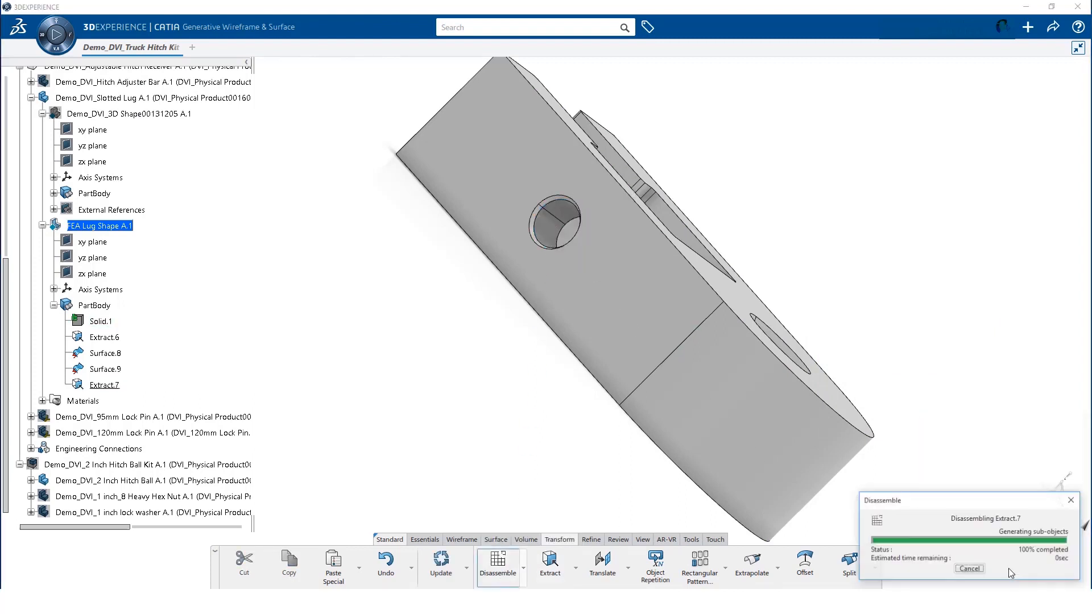
Step: Hide Extract.6, Surface.8, Extract.7 and Surface.10 in the PartBody of FEA Lug Shape
{"action": "middle_click_drag", "start_coordinate": [809, 416], "coordinate": [463, 327]}
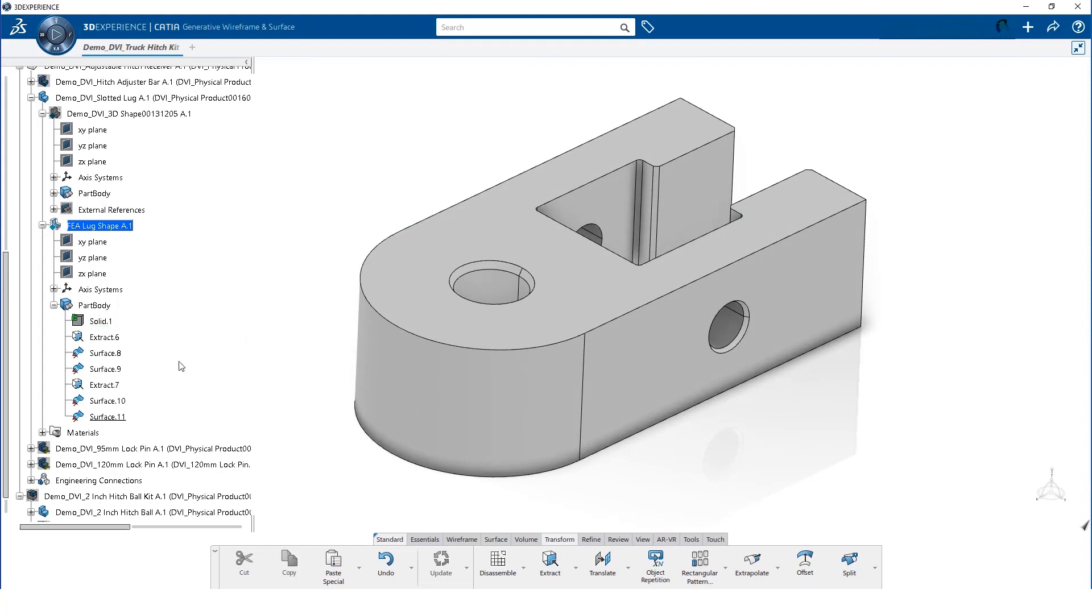
{"action": "left_click", "coordinate": [105, 339]}
{"action": "left_click", "coordinate": [106, 354], "text": "ctrl"}
{"action": "left_click", "coordinate": [104, 386], "text": "ctrl"}
{"action": "left_click", "coordinate": [102, 402], "text": "ctrl"}
{"action": "right_click", "coordinate": [102, 402]}
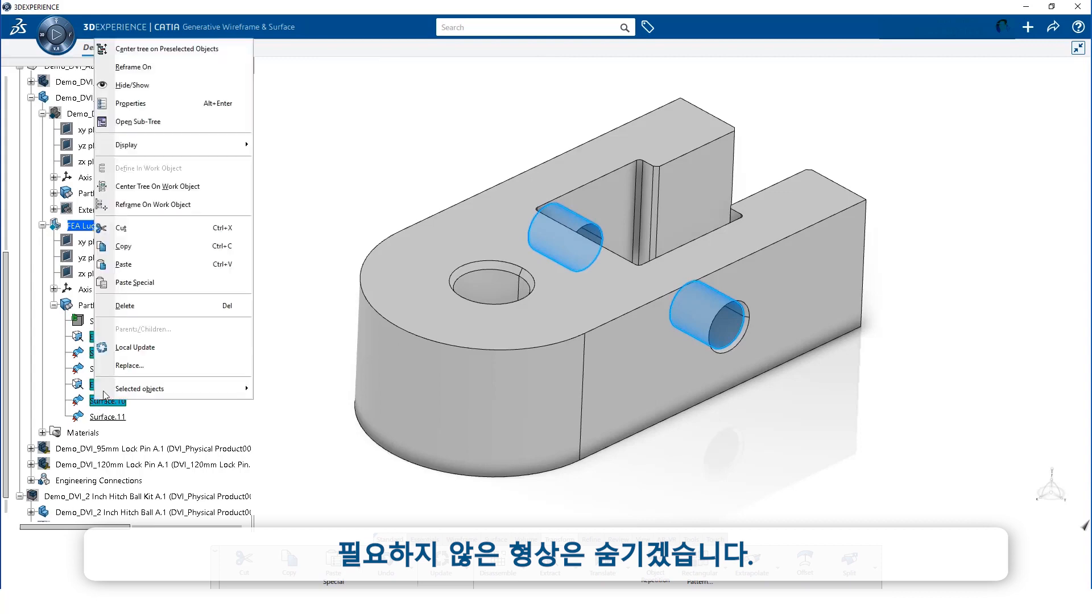
{"action": "left_click", "coordinate": [148, 86]}
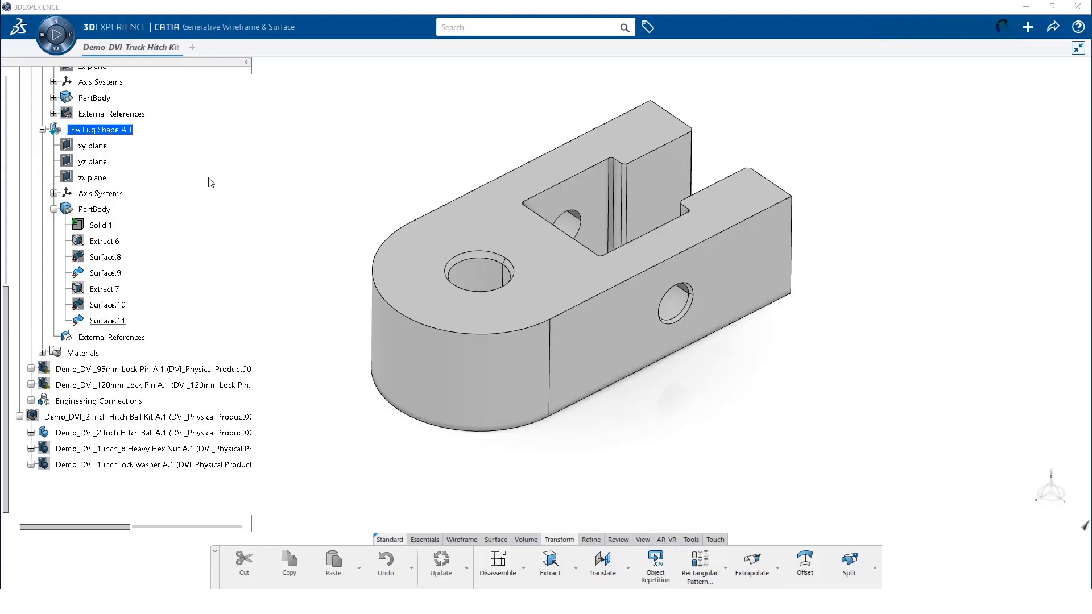
Step: Hide FEA Lug Shape A.1 and show the Demo_DVI_2 Inch Hitch Ball Kit
{"action": "right_click", "coordinate": [108, 131]}
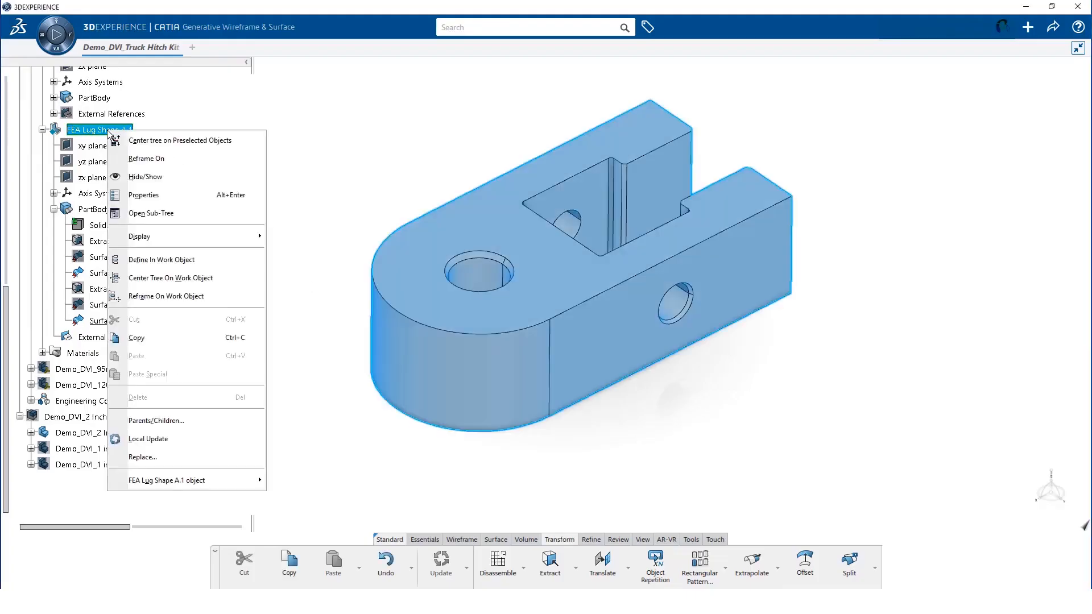
{"action": "left_click", "coordinate": [146, 181]}
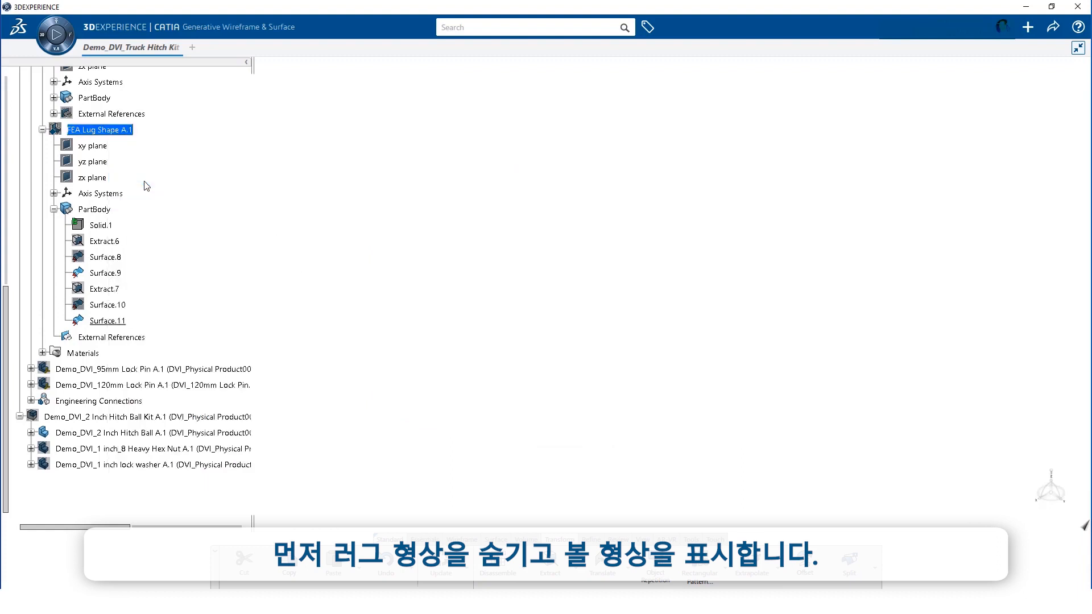
{"action": "right_click", "coordinate": [83, 415]}
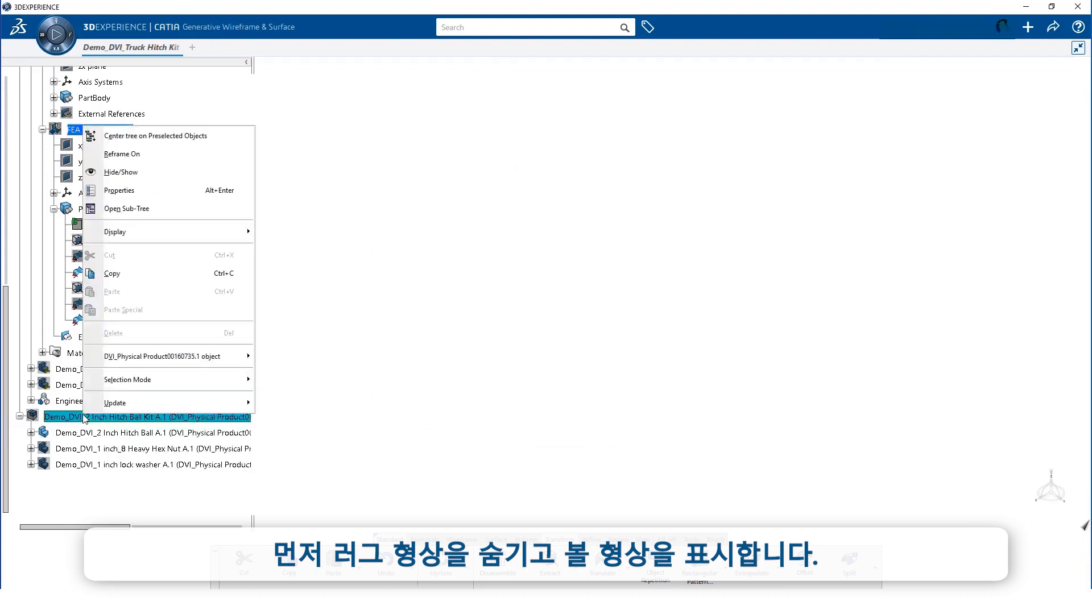
{"action": "left_click", "coordinate": [155, 178]}
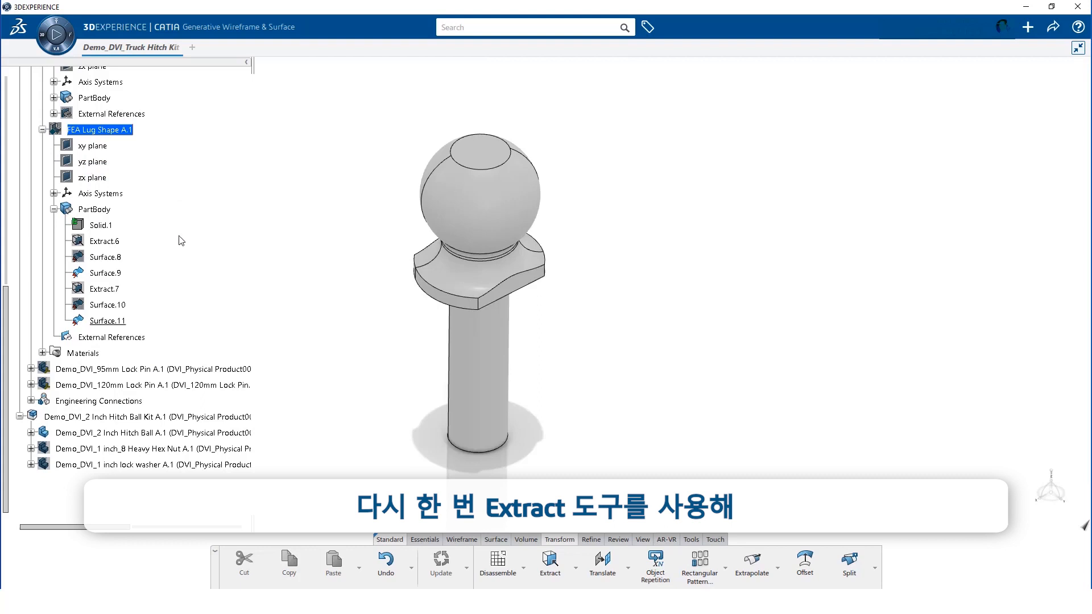
Step: Extract the underside face of the hitch ball's flange with no propagation, keeping the link with the selected object
{"action": "left_click", "coordinate": [549, 563]}
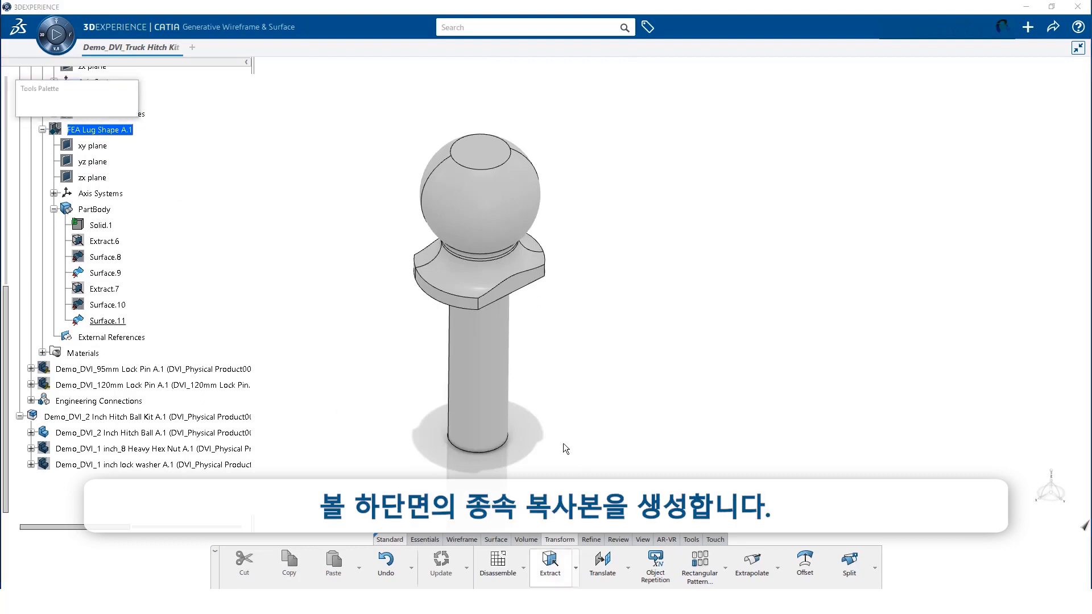
{"action": "middle_click_drag", "start_coordinate": [599, 360], "coordinate": [465, 199]}
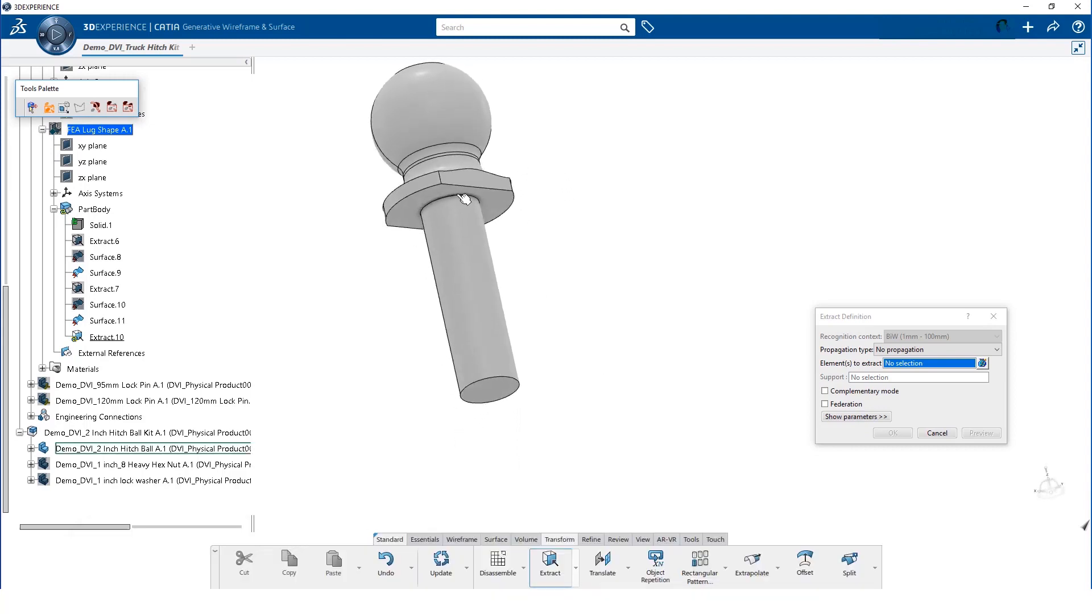
{"action": "left_click", "coordinate": [429, 202]}
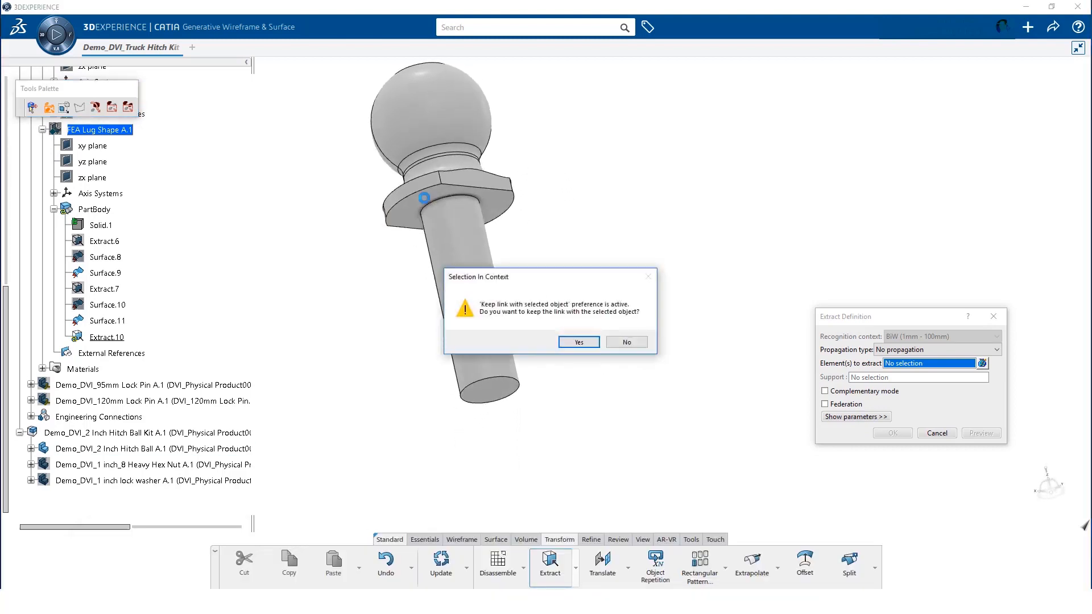
{"action": "left_click", "coordinate": [578, 342]}
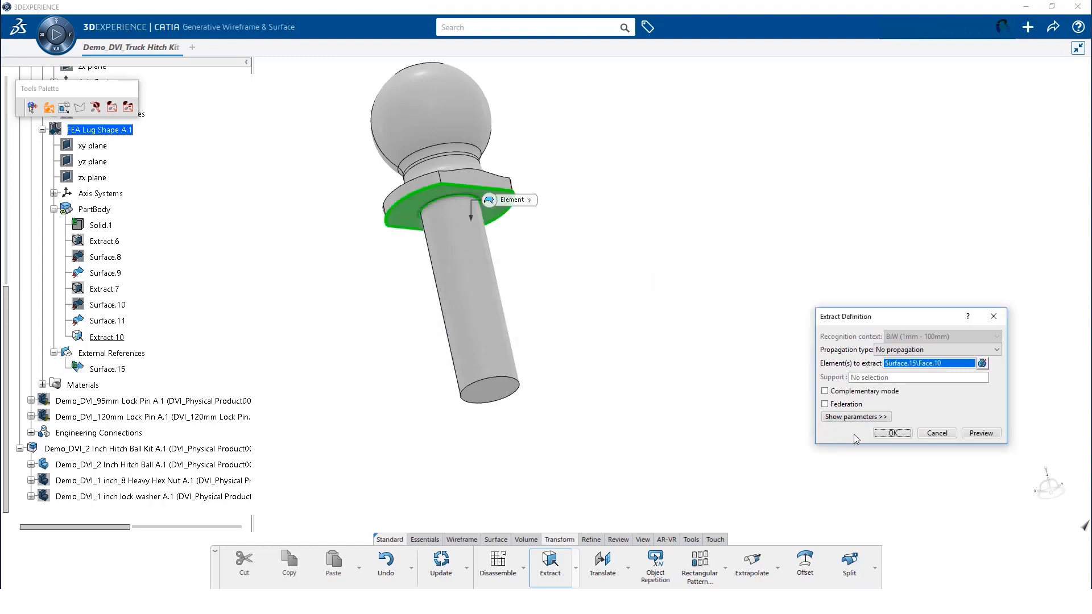
{"action": "left_click", "coordinate": [893, 433]}
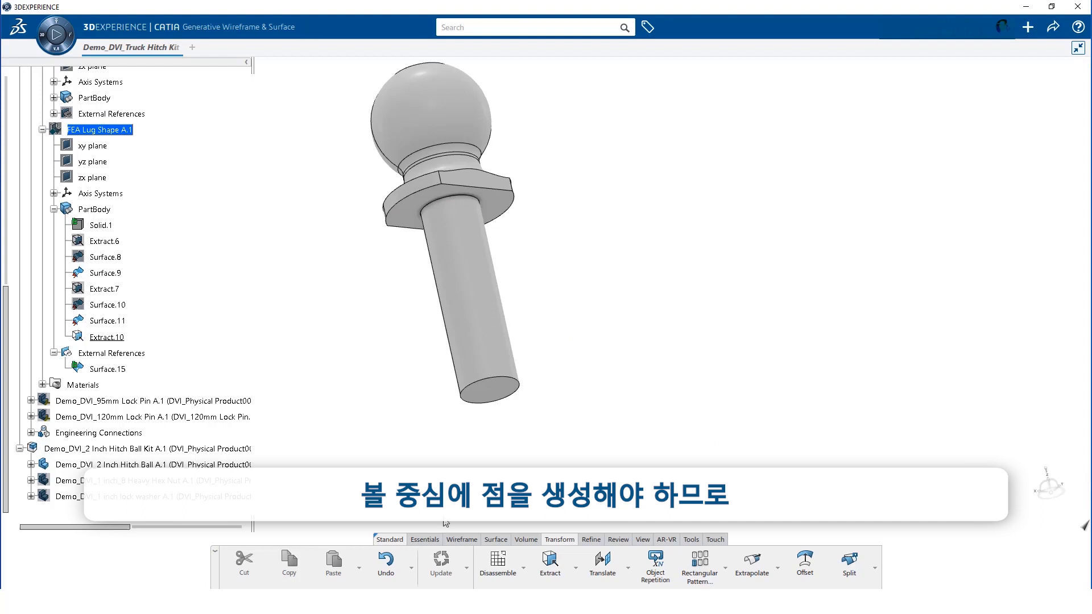
Step: Create a Circle / Sphere / Ellipse center point on the hitch ball's spherical surface, keeping the link with the selected object
{"action": "left_click", "coordinate": [426, 540]}
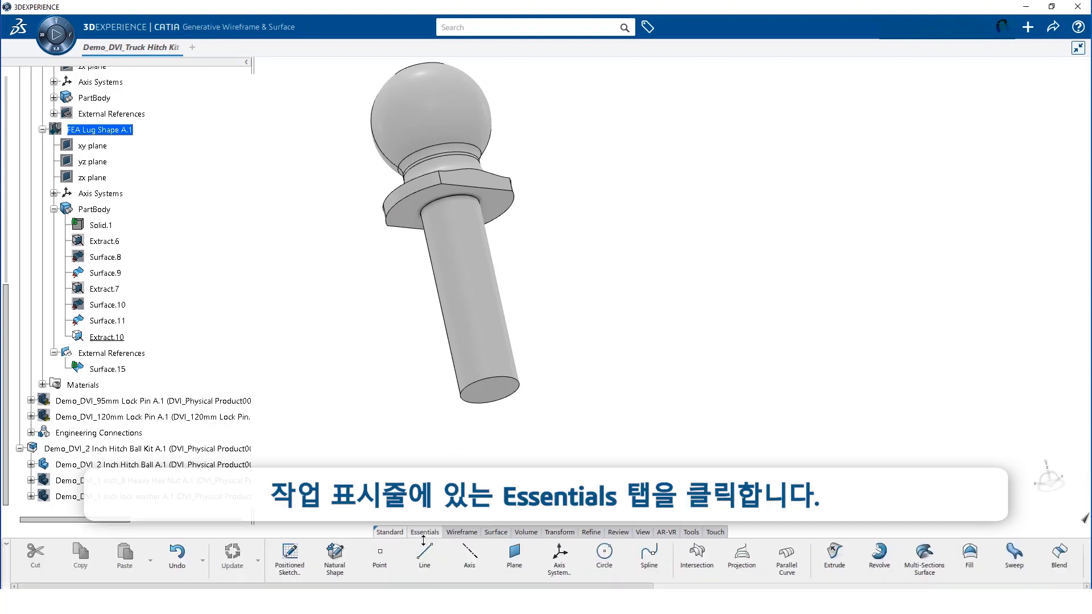
{"action": "left_click", "coordinate": [381, 559]}
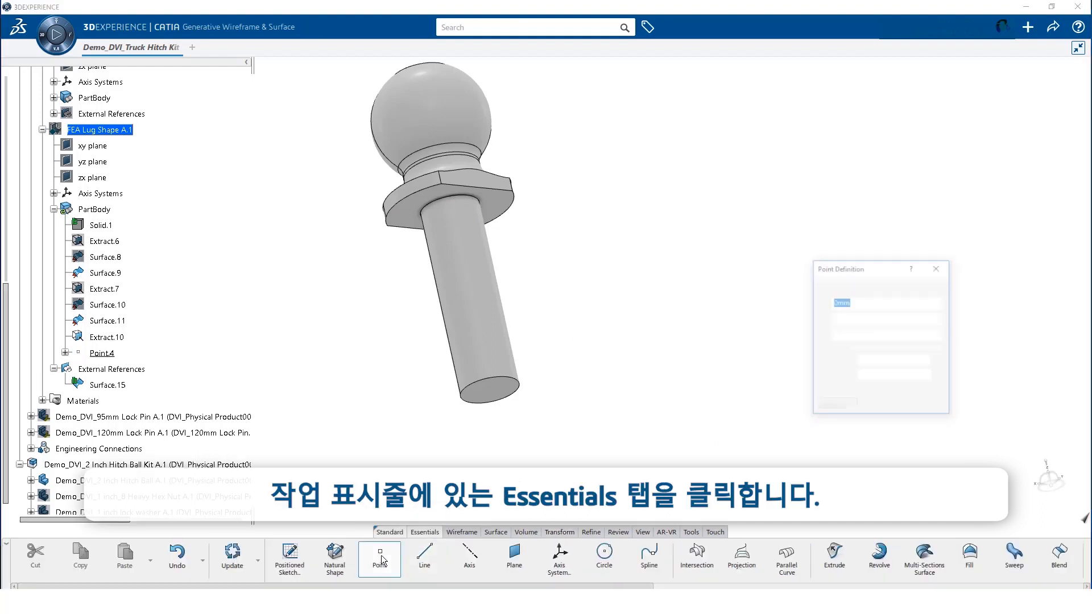
{"action": "left_click", "coordinate": [884, 290]}
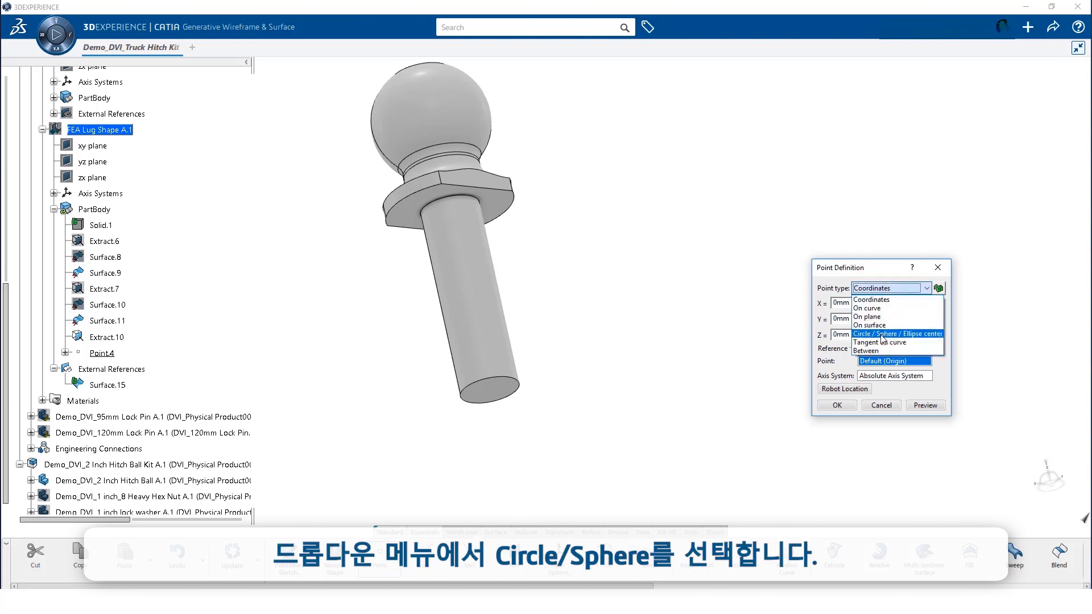
{"action": "left_click", "coordinate": [883, 339]}
{"action": "left_click", "coordinate": [450, 113]}
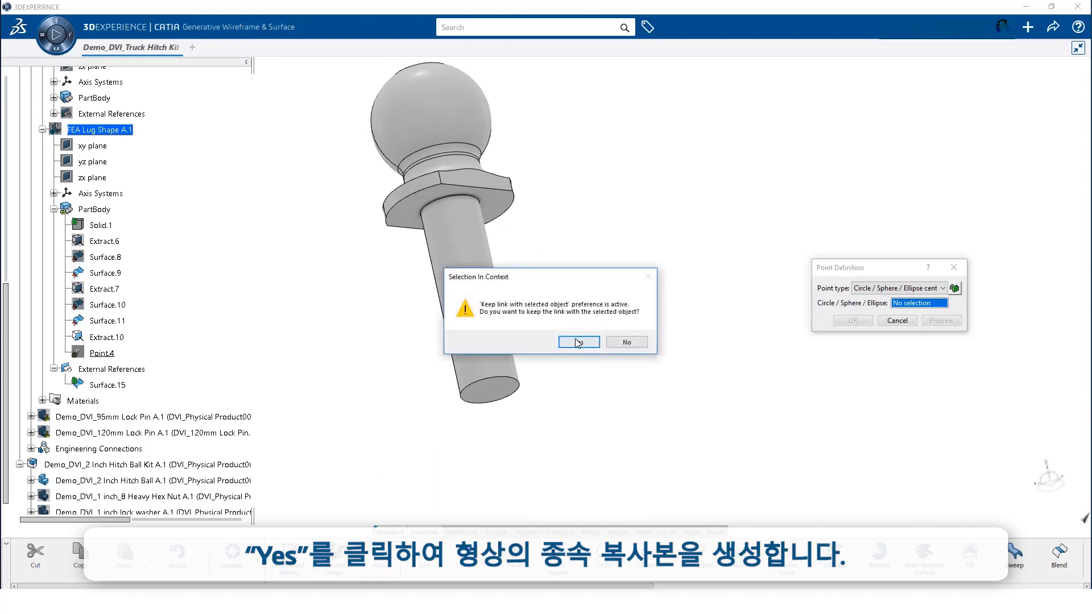
{"action": "left_click", "coordinate": [578, 341]}
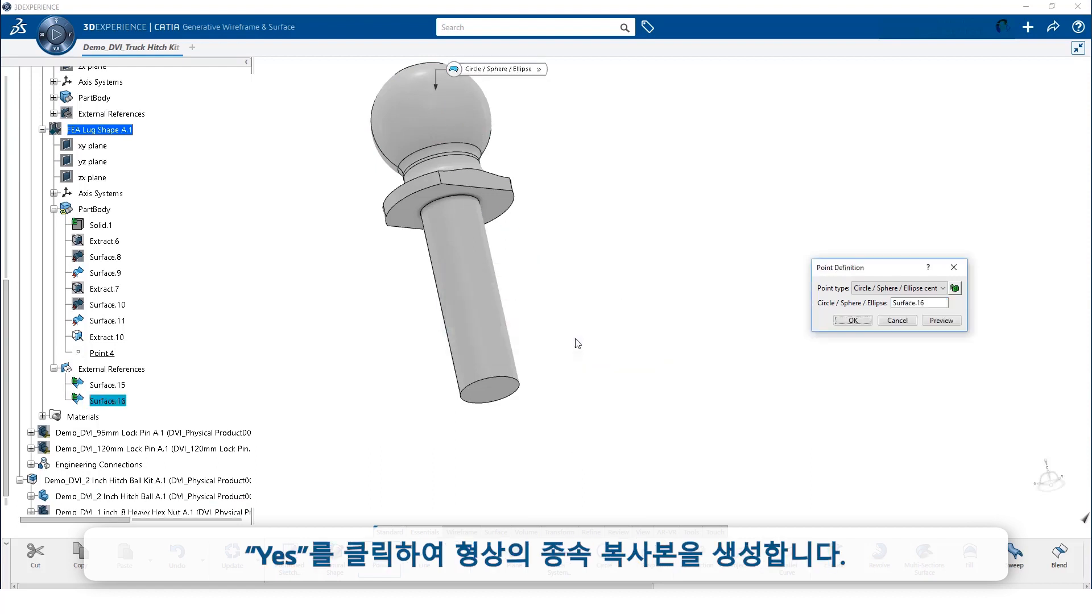
{"action": "left_click", "coordinate": [842, 323]}
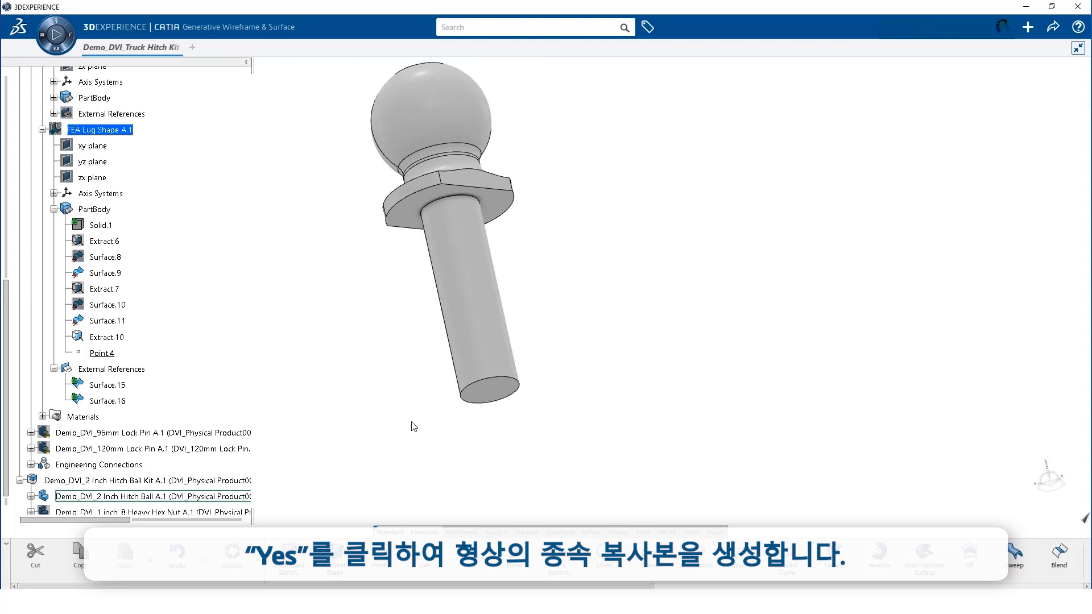
Step: Hide the Demo_DVI_2 Inch Hitch Ball Kit and show FEA Lug Shape A.1 again
{"action": "right_click", "coordinate": [84, 483]}
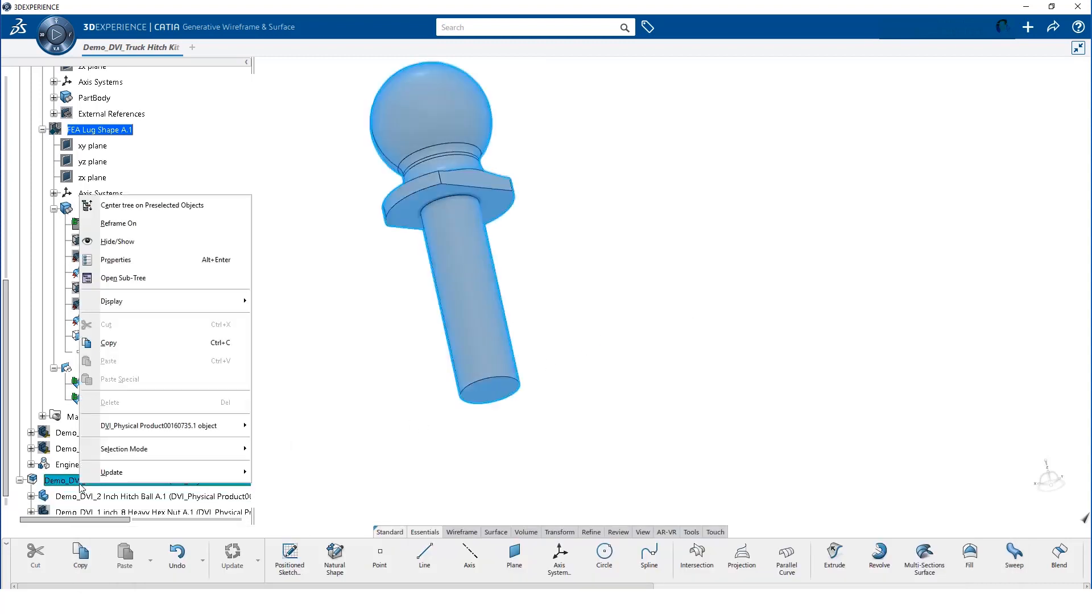
{"action": "left_click", "coordinate": [134, 243]}
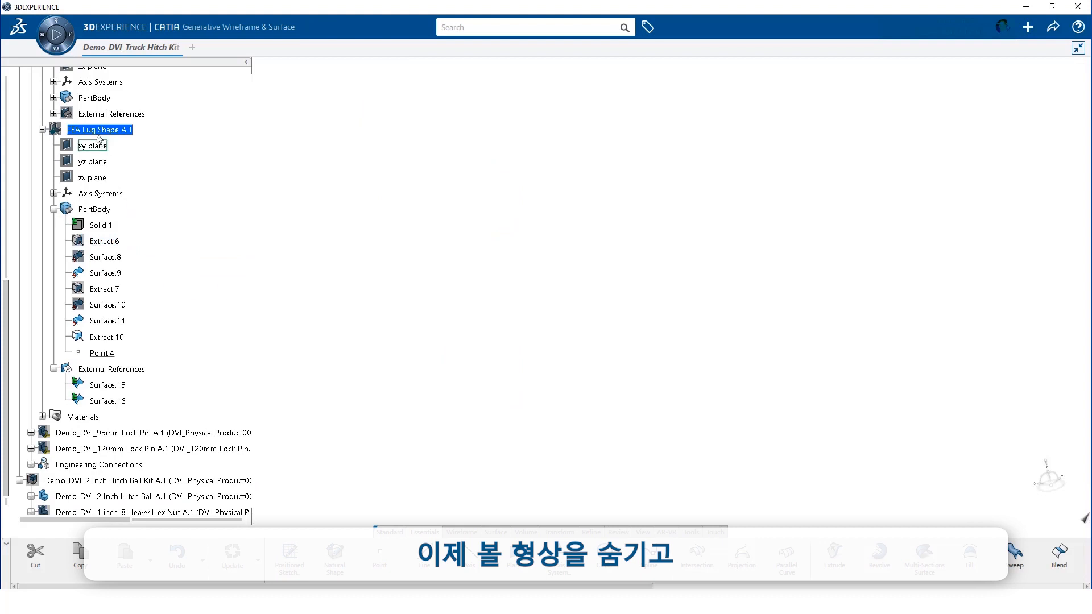
{"action": "right_click", "coordinate": [97, 130]}
{"action": "left_click", "coordinate": [126, 177]}
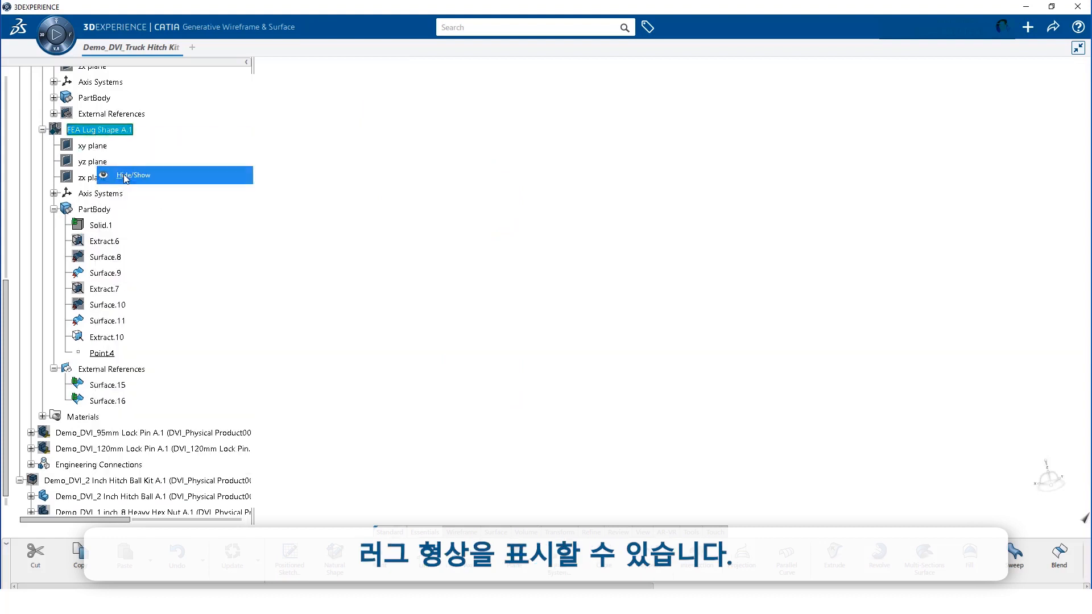
{"action": "middle_click_drag", "start_coordinate": [552, 190], "coordinate": [601, 388]}
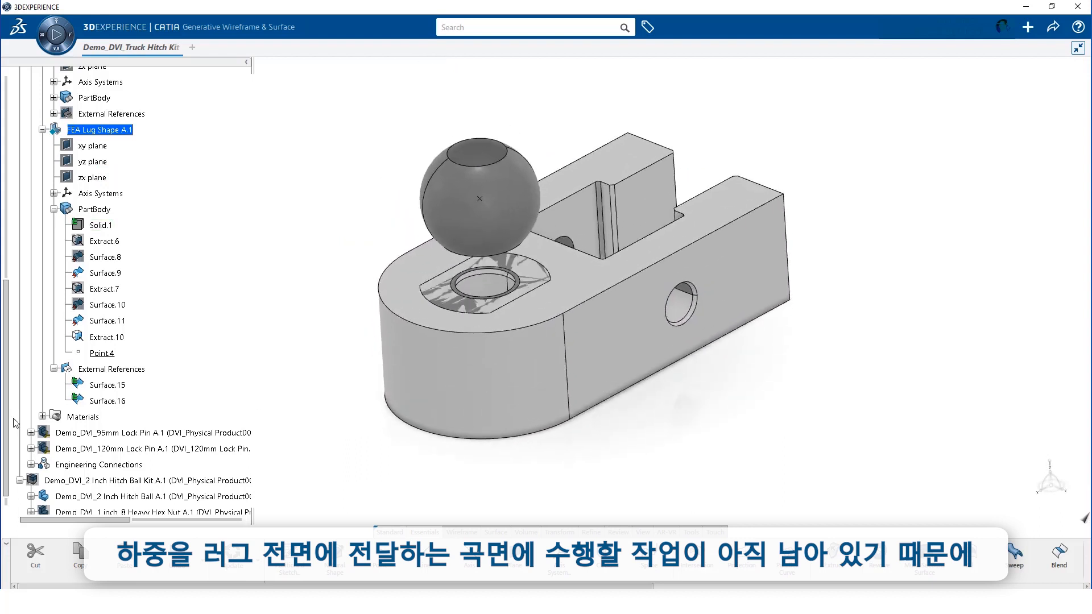
Step: Hide Surface.16 and Surface.15 in the External References of FEA Lug Shape
{"action": "left_click", "coordinate": [113, 386]}
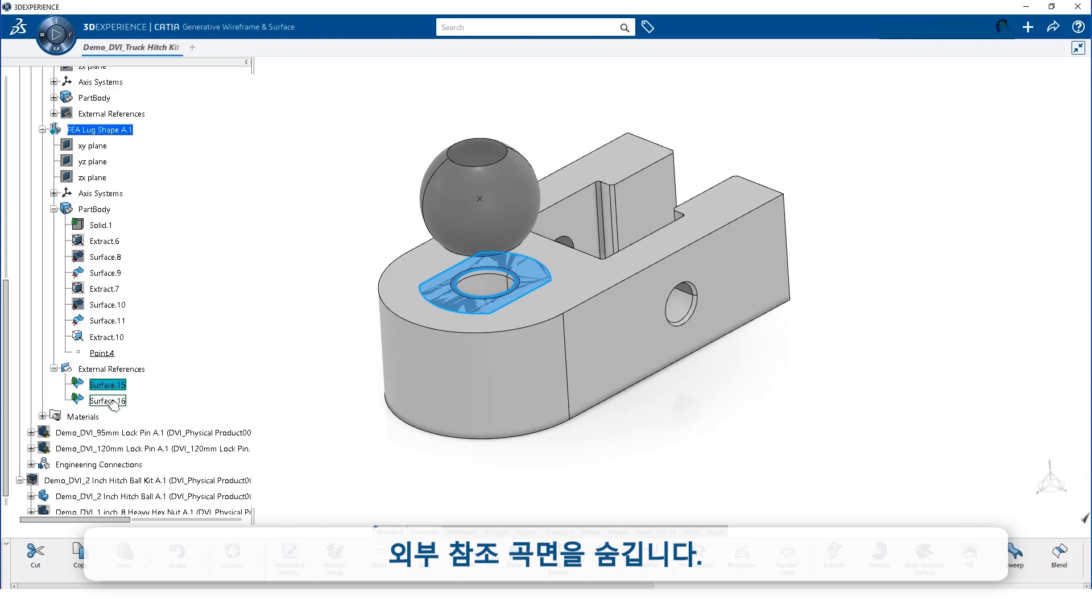
{"action": "left_click", "coordinate": [108, 402]}
{"action": "right_click", "coordinate": [108, 403]}
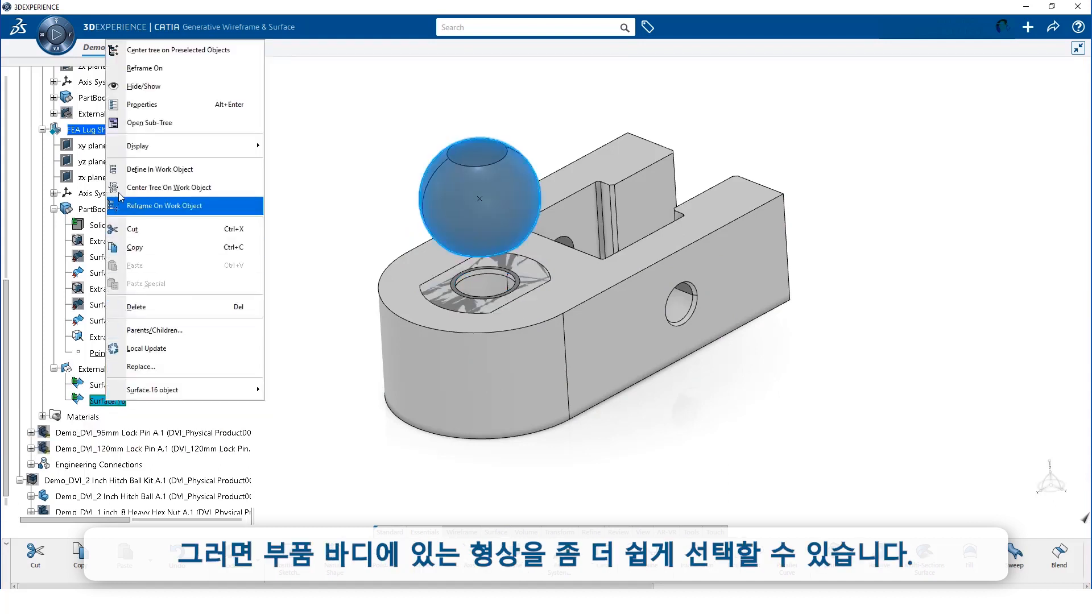
{"action": "left_click", "coordinate": [133, 89]}
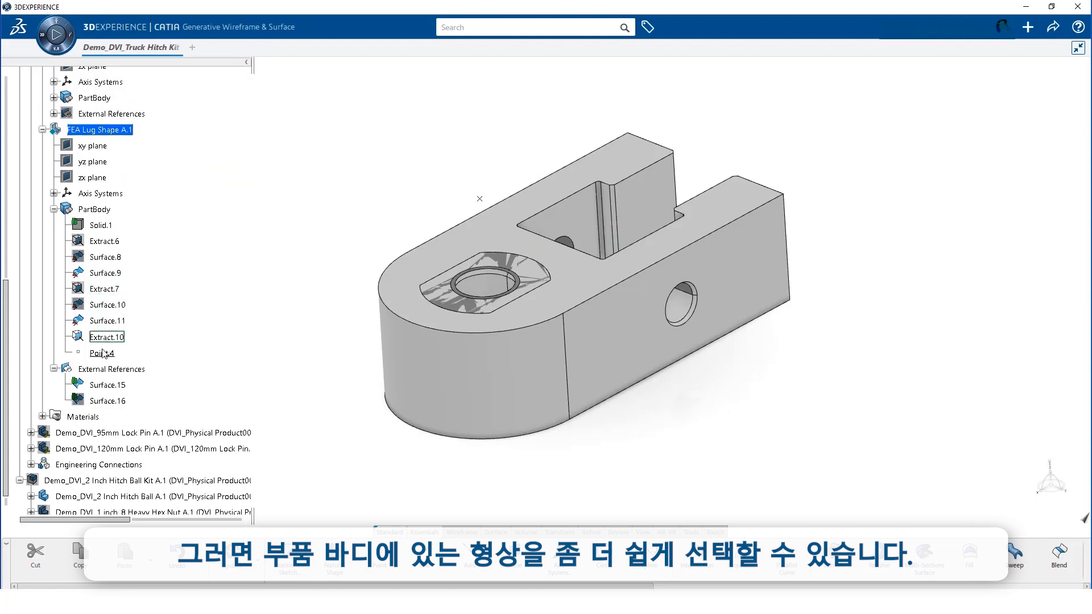
{"action": "right_click", "coordinate": [106, 387]}
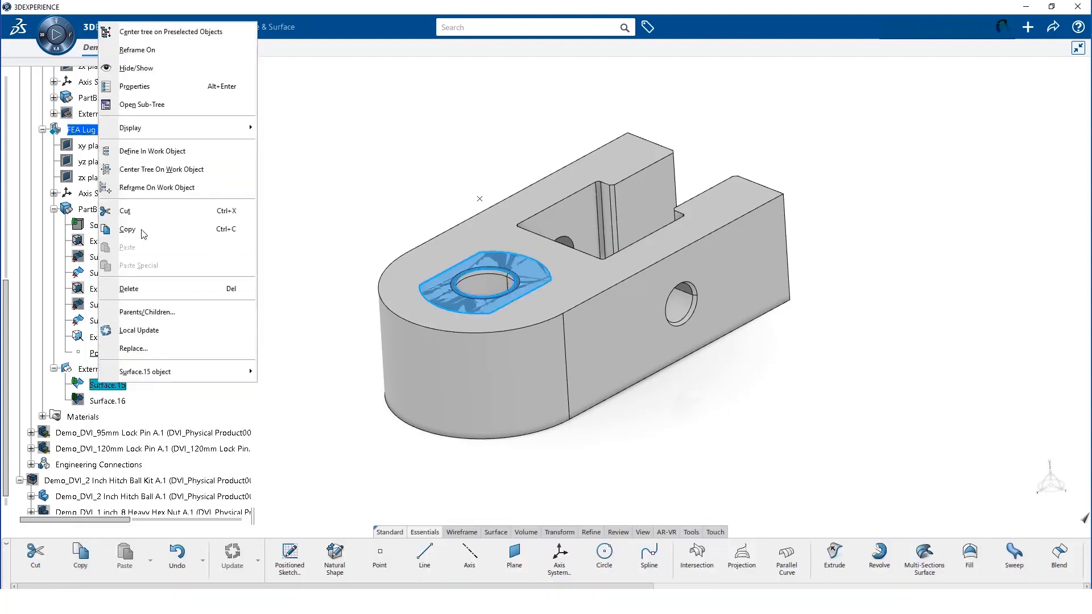
{"action": "left_click", "coordinate": [137, 68]}
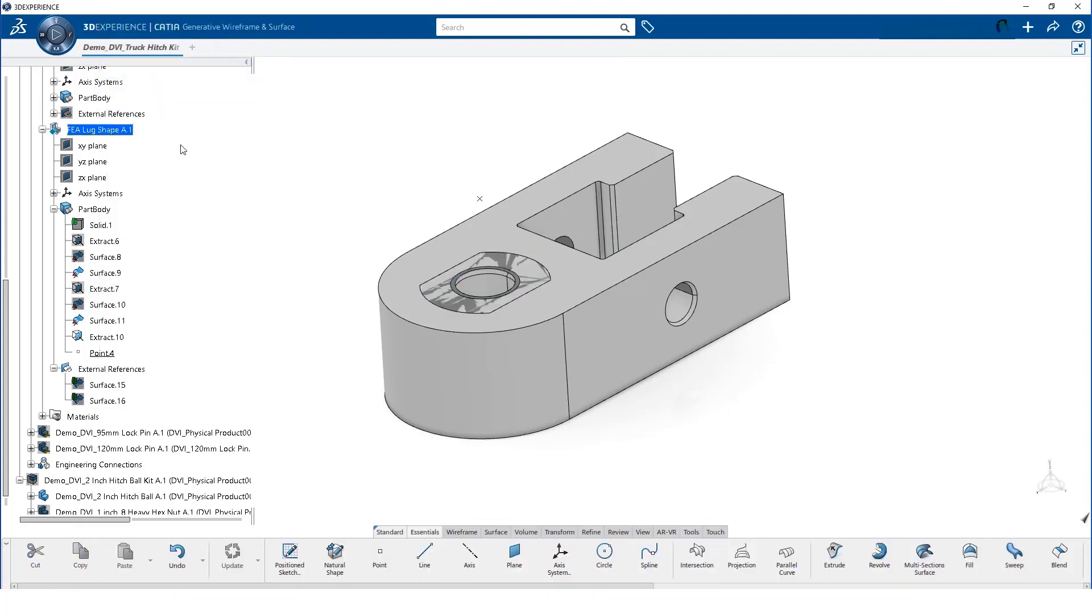
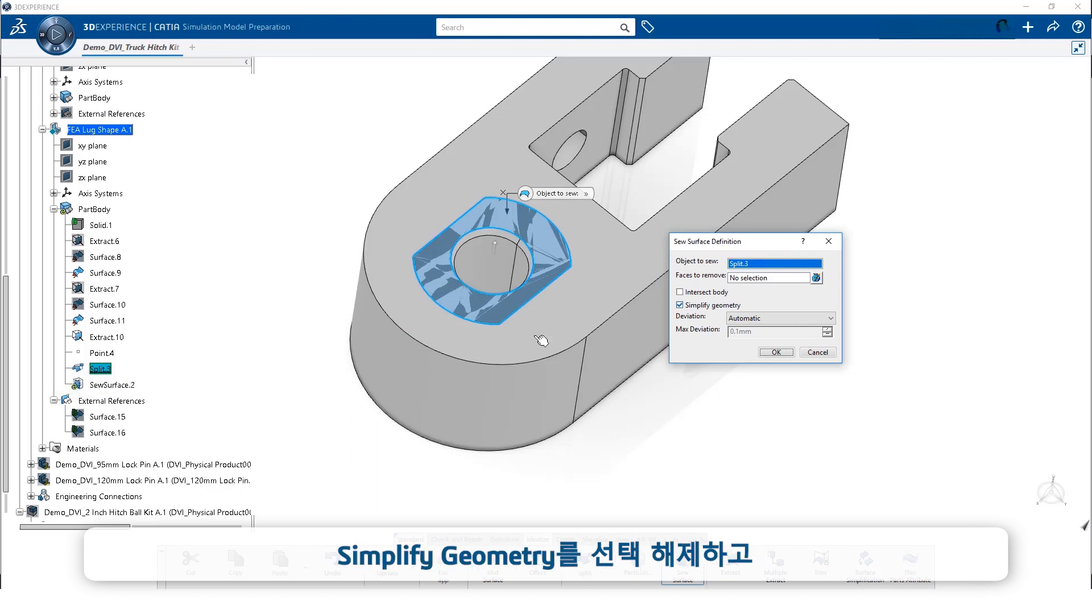
Step: Sew Split.3 onto the lug solid with Simplify geometry turned off and the sewing direction inverted
{"action": "left_click", "coordinate": [681, 305]}
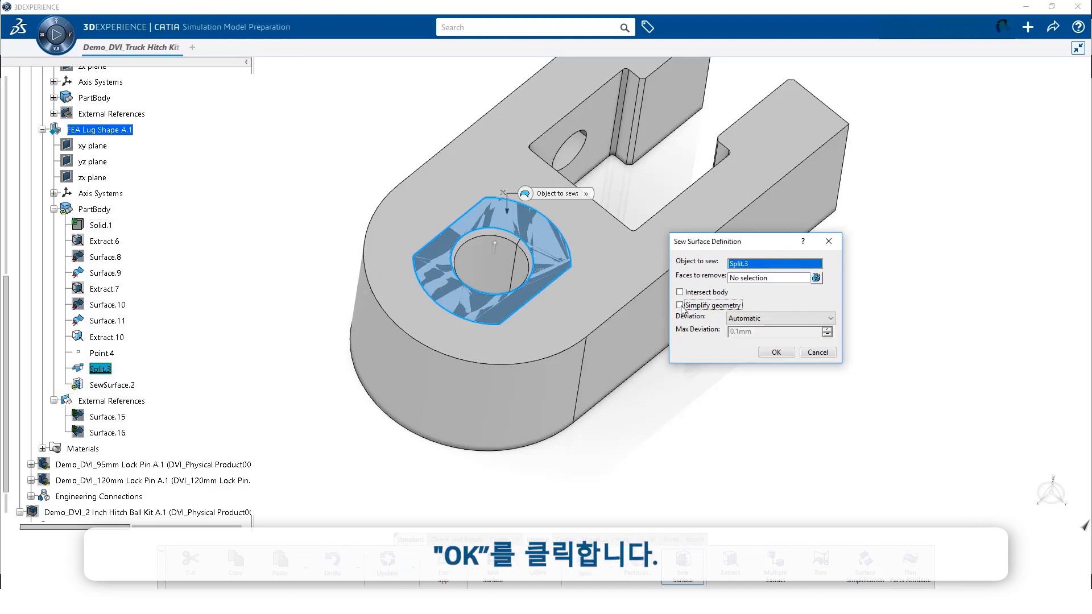
{"action": "left_click", "coordinate": [773, 353]}
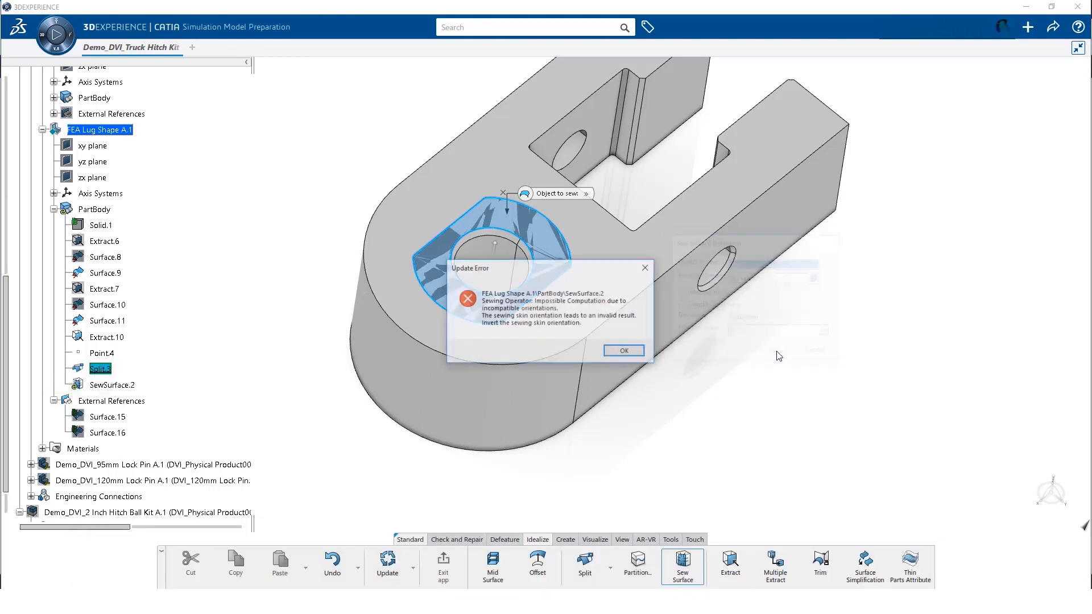
{"action": "left_click", "coordinate": [625, 352]}
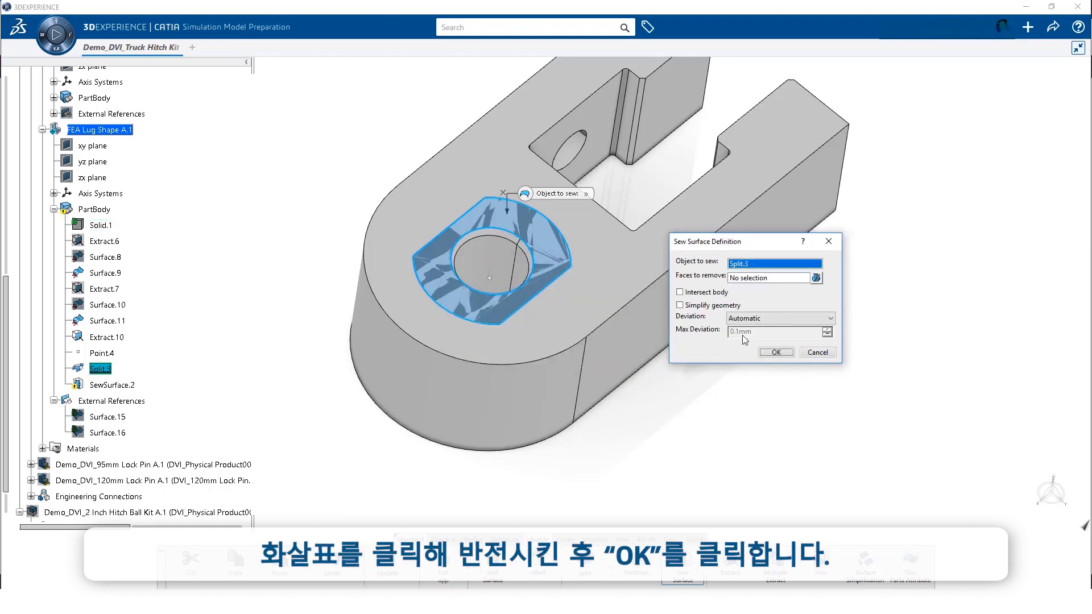
{"action": "left_click", "coordinate": [775, 353]}
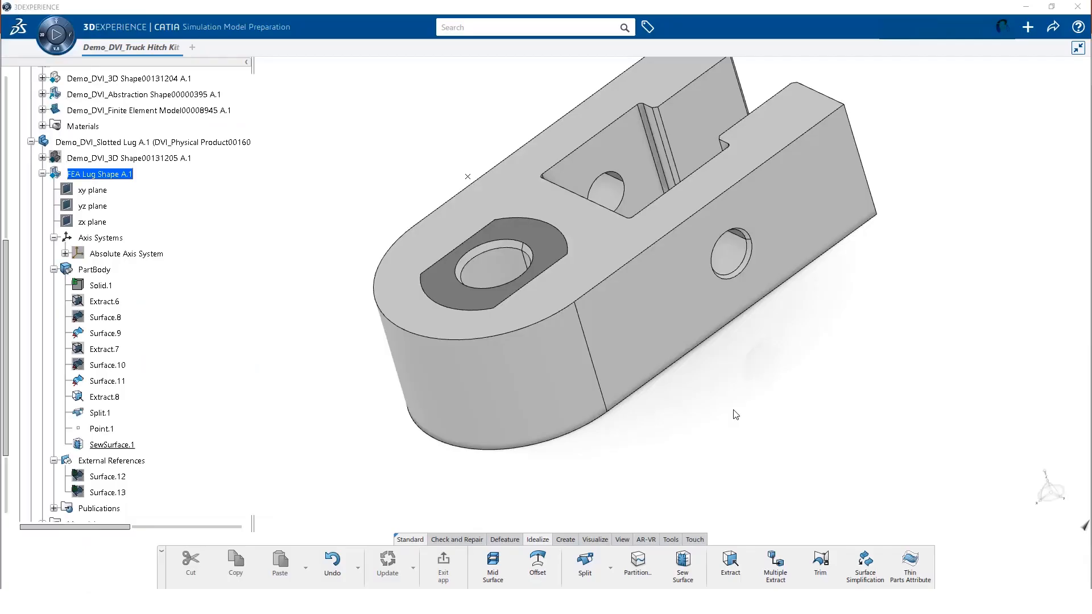
Step: Activate the Demo_DVI_Slotted Lug part and insert a new finite element model into it
{"action": "double_click", "coordinate": [120, 143]}
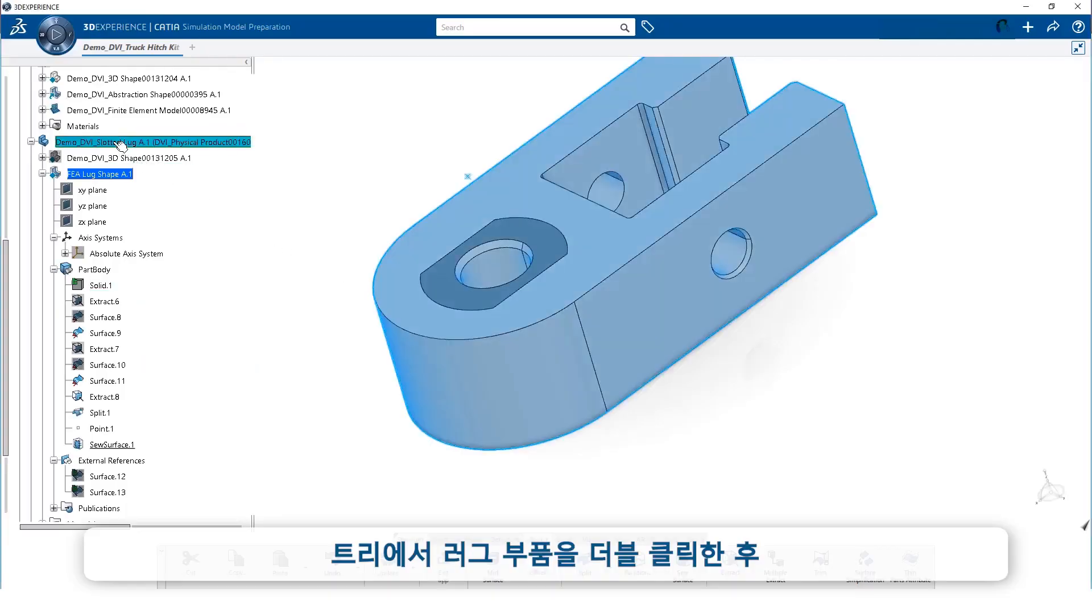
{"action": "right_click", "coordinate": [120, 144]}
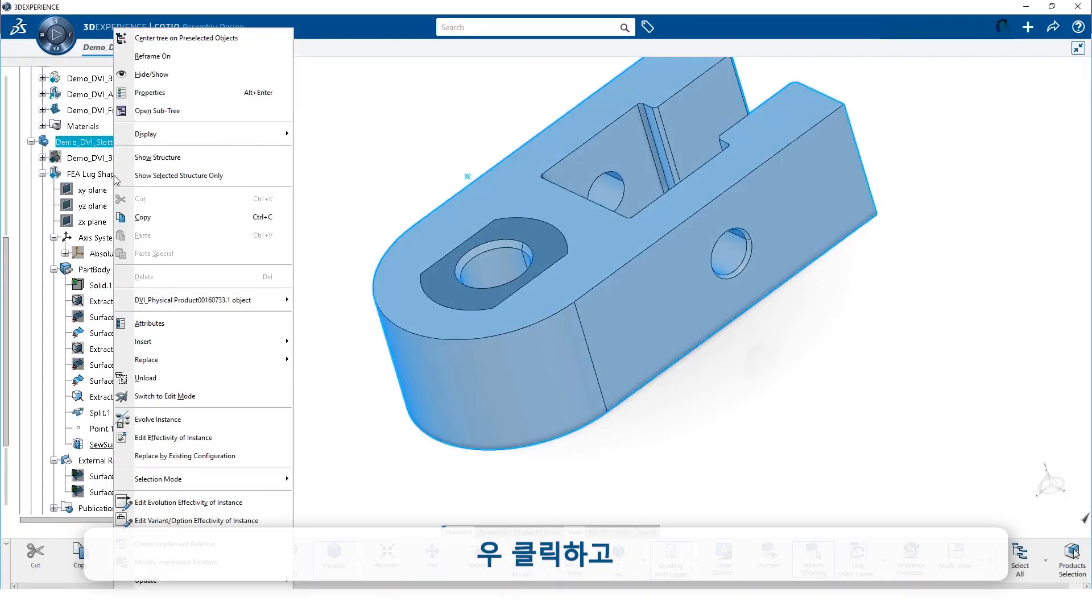
{"action": "mouse_move", "coordinate": [168, 346]}
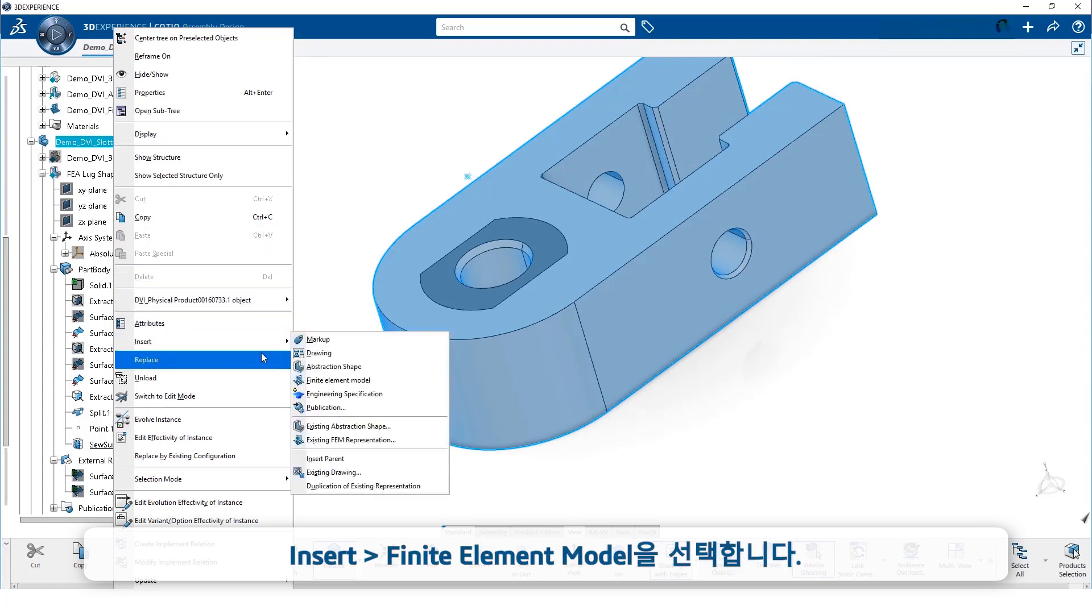
{"action": "left_click", "coordinate": [314, 381]}
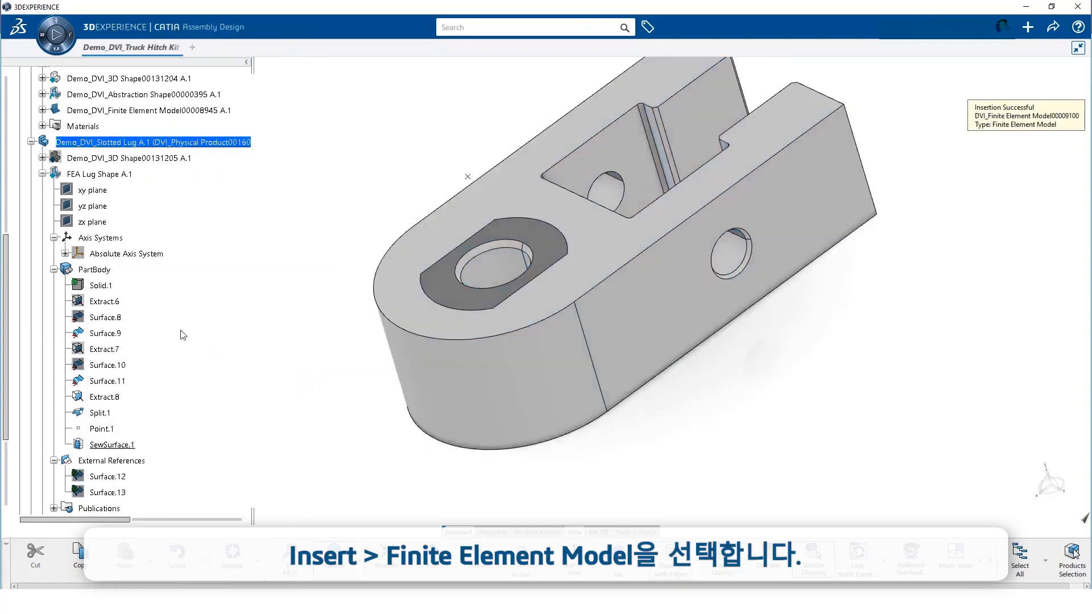
Step: Expand the new finite element model under the slotted lug and open its Nodes and Elements for editing
{"action": "scroll", "coordinate": [182, 335], "scroll_direction": "down", "scroll_amount": 4}
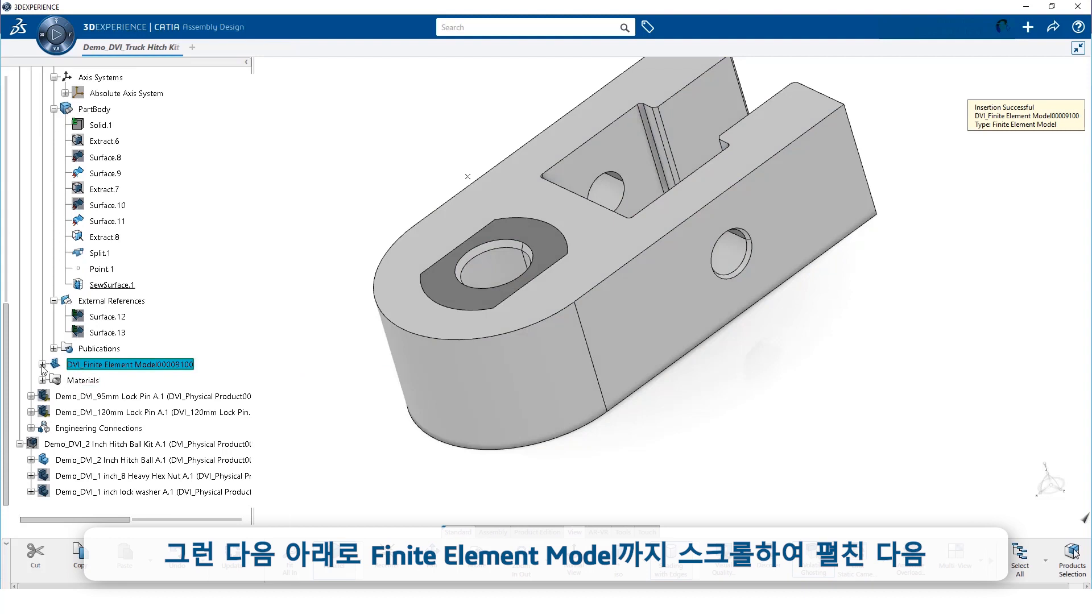
{"action": "left_click", "coordinate": [42, 365]}
{"action": "double_click", "coordinate": [103, 381]}
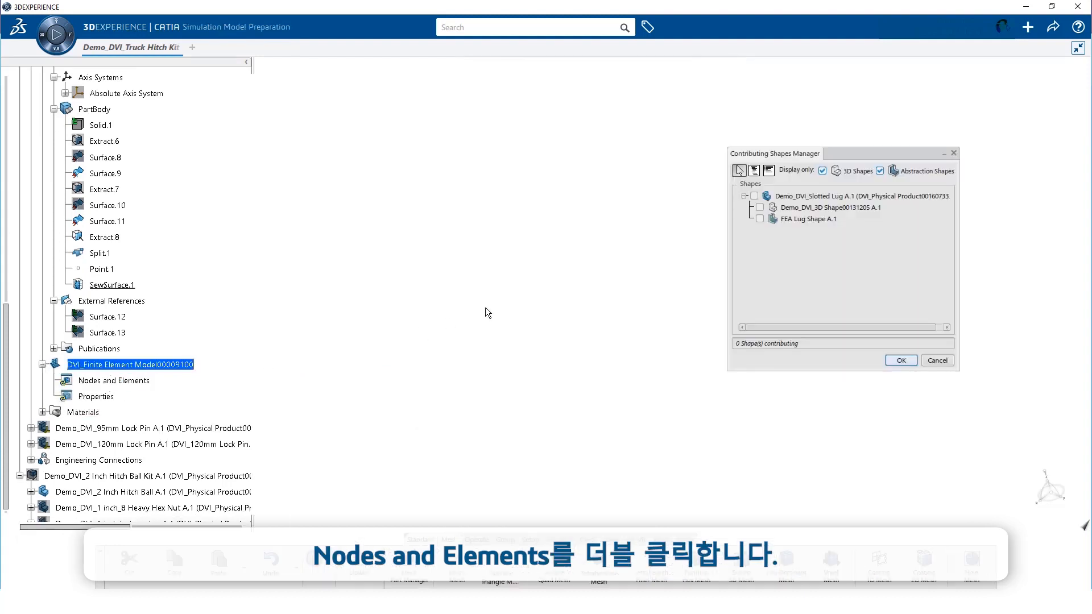
Step: Choose FEA Lug Shape as the contributing shape and mesh its PartBody with quadratic tetrahedra, using parameters initialized from the geometry
{"action": "left_click", "coordinate": [760, 219]}
{"action": "left_click", "coordinate": [900, 360]}
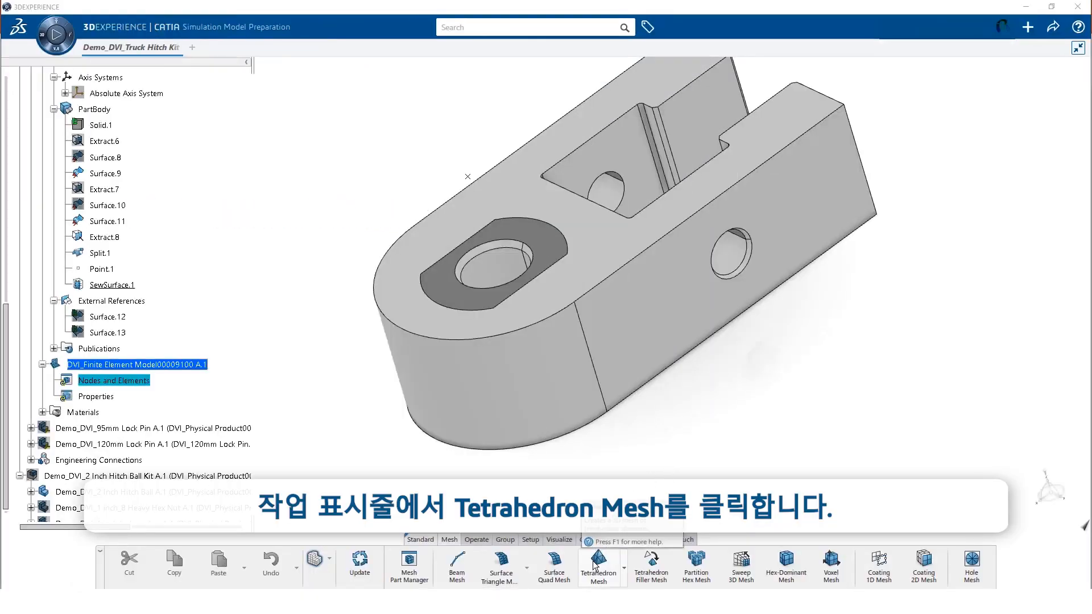
{"action": "left_click", "coordinate": [597, 562]}
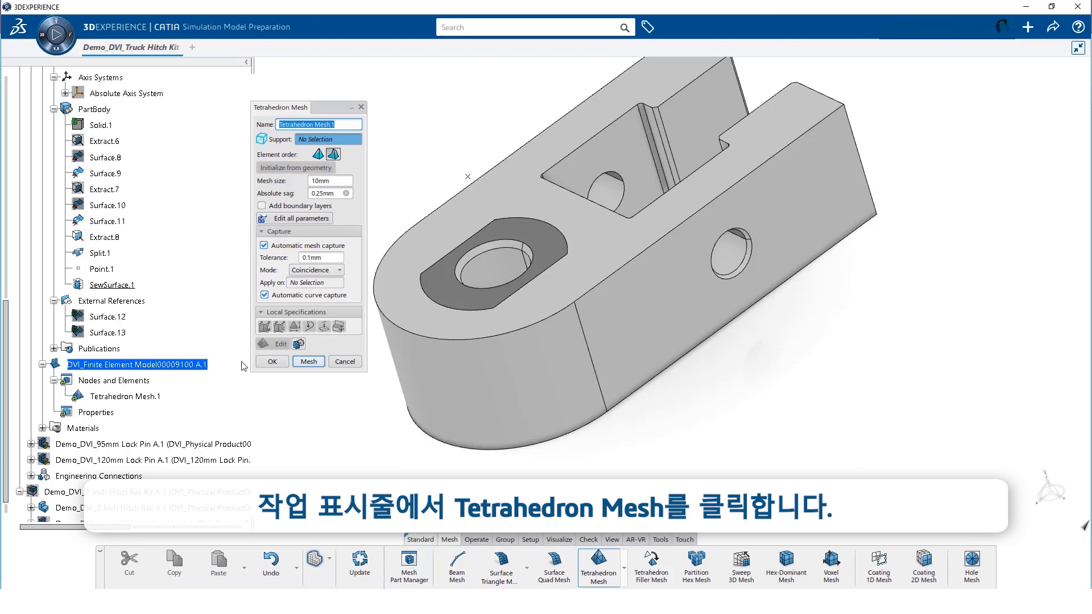
{"action": "left_click", "coordinate": [94, 109]}
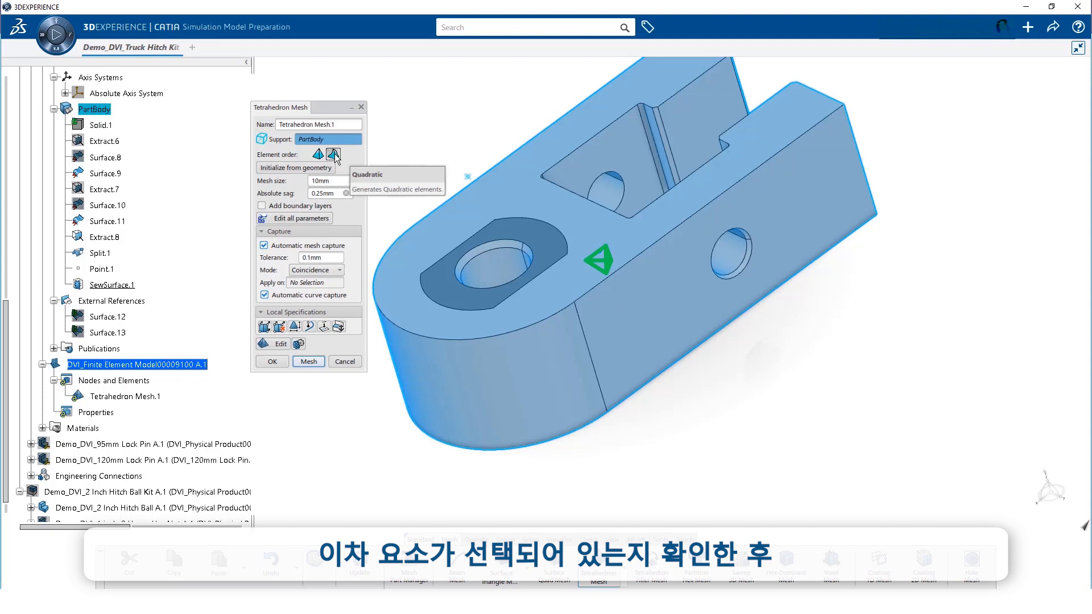
{"action": "left_click", "coordinate": [295, 173]}
{"action": "left_click", "coordinate": [307, 362]}
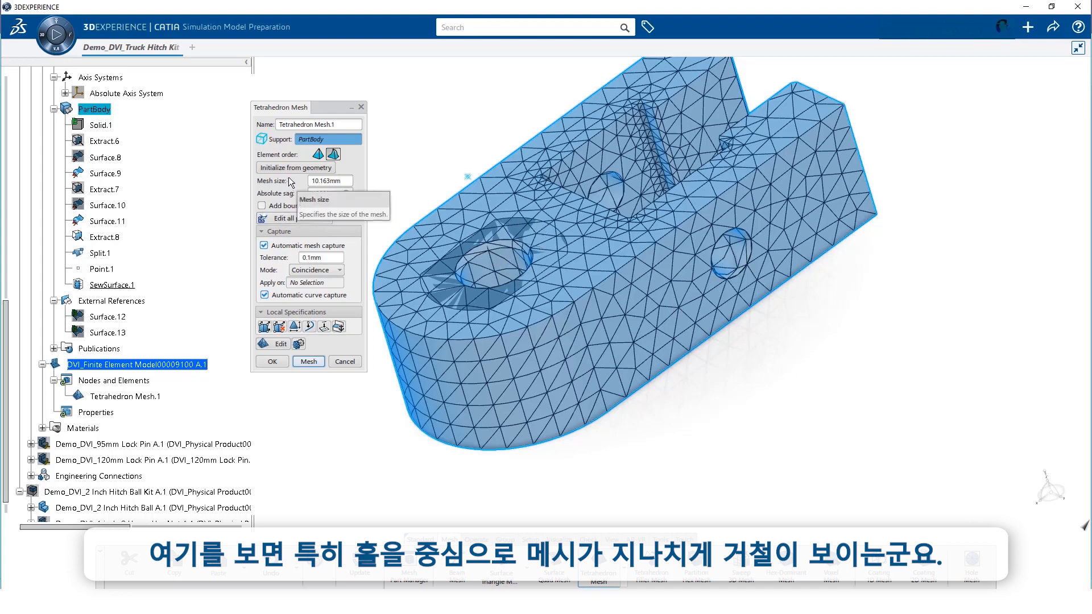
Step: Set the tetrahedron mesh size to 9.5 mm and the absolute sag to 0.25 mm, and regenerate the mesh
{"action": "double_click", "coordinate": [319, 181]}
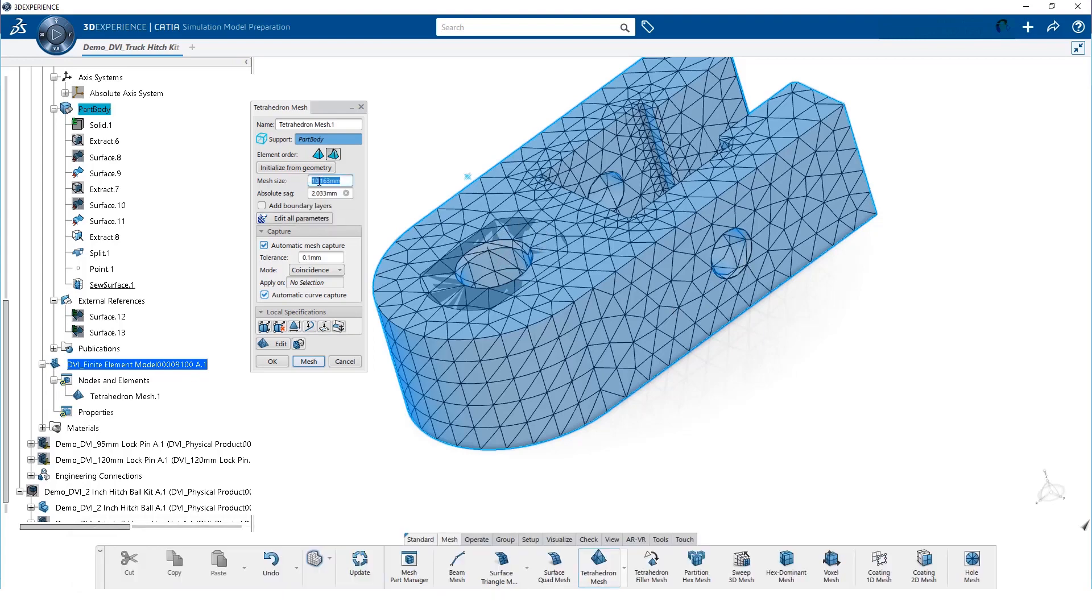
{"action": "type", "text": "9.5"}
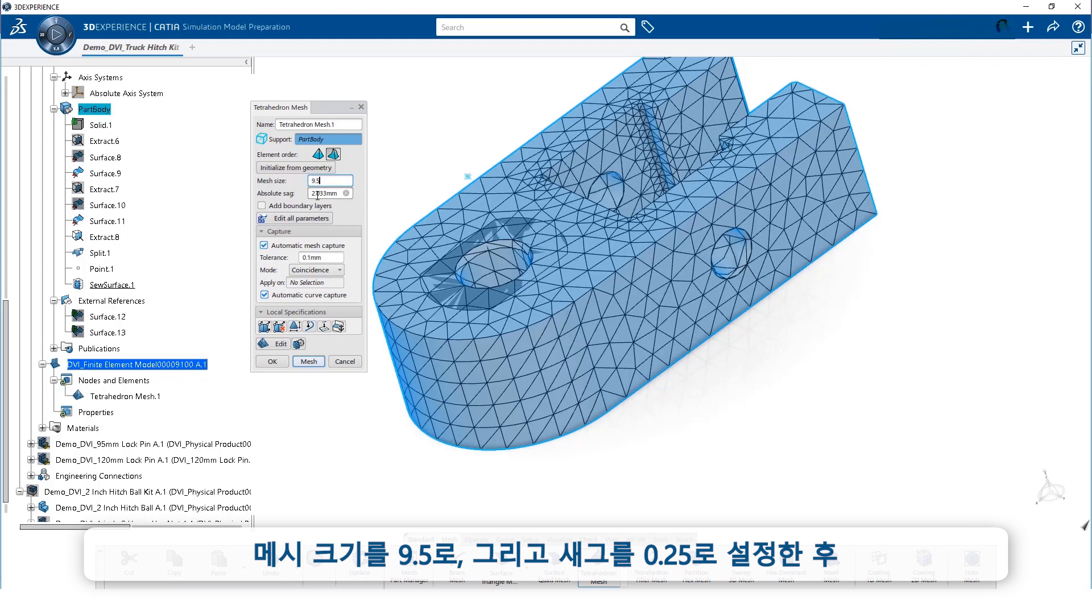
{"action": "double_click", "coordinate": [317, 193]}
{"action": "type", "text": ".25"}
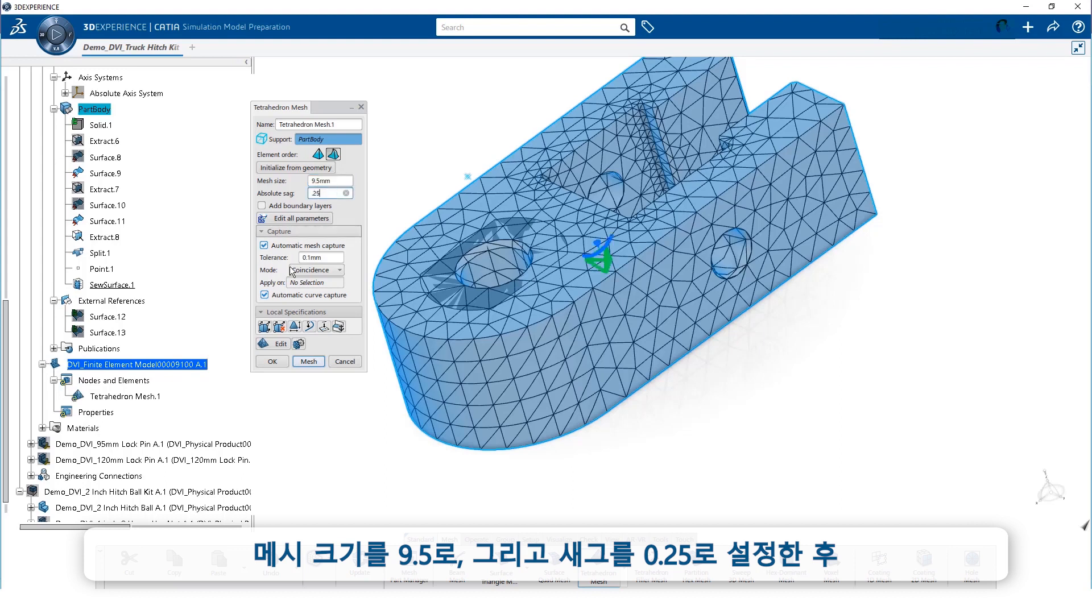
{"action": "left_click", "coordinate": [304, 361]}
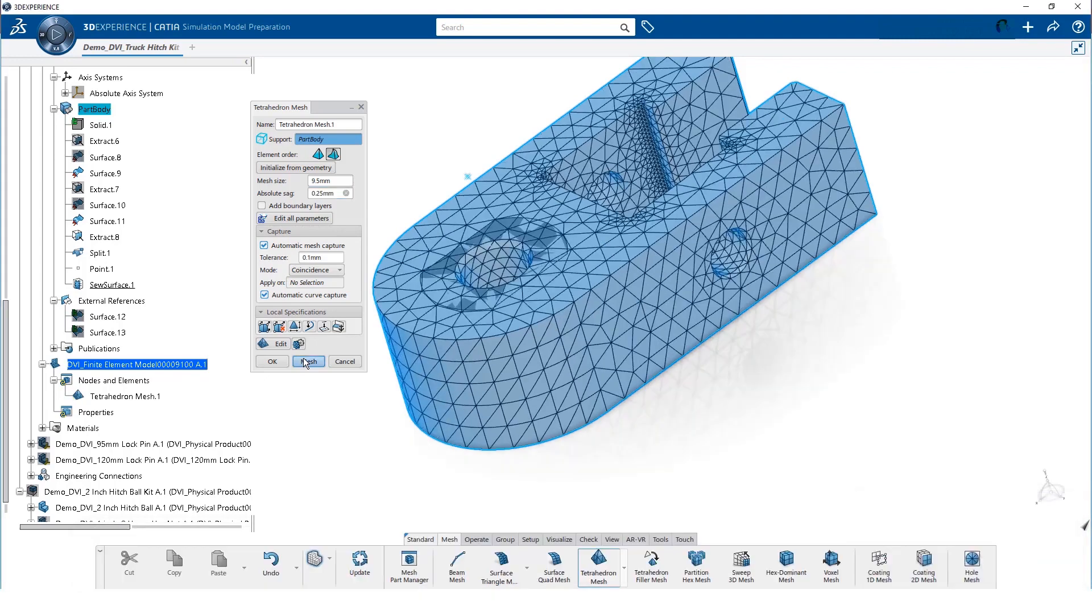
{"action": "middle_click_drag", "start_coordinate": [740, 362], "coordinate": [761, 249]}
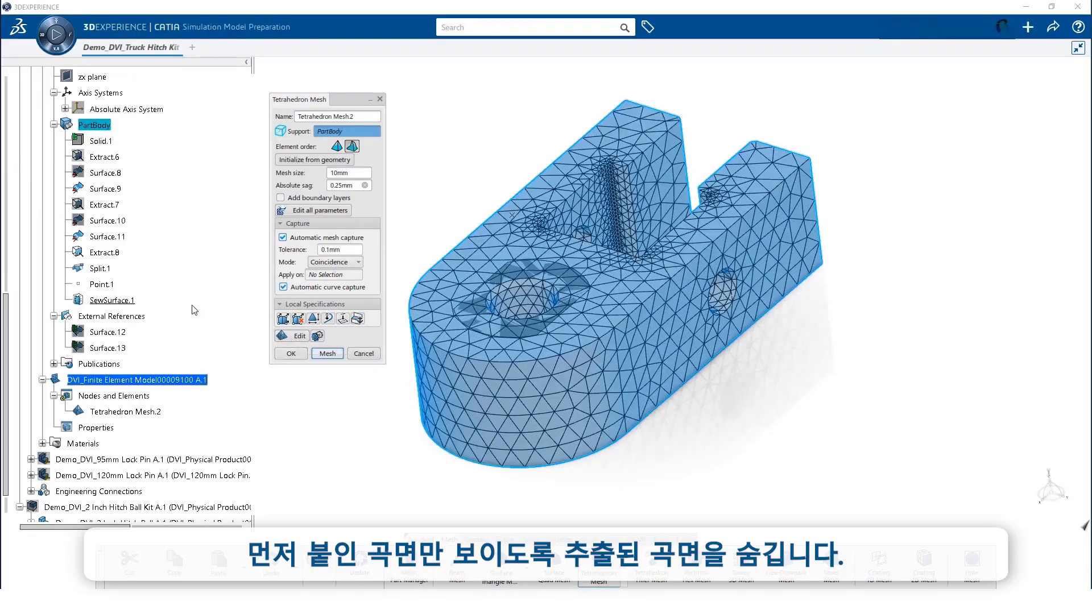
Step: Hide the extracted surfaces Extract.8 and Split.1 and open Tetrahedron Mesh.2 for detailed mesh editing
{"action": "right_click", "coordinate": [102, 253]}
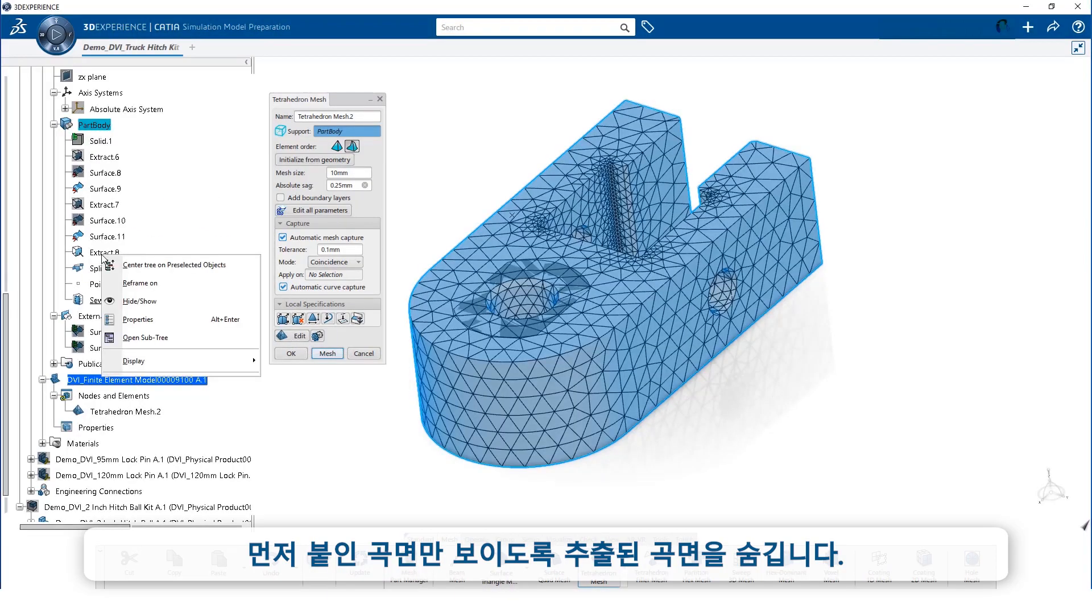
{"action": "left_click", "coordinate": [138, 299]}
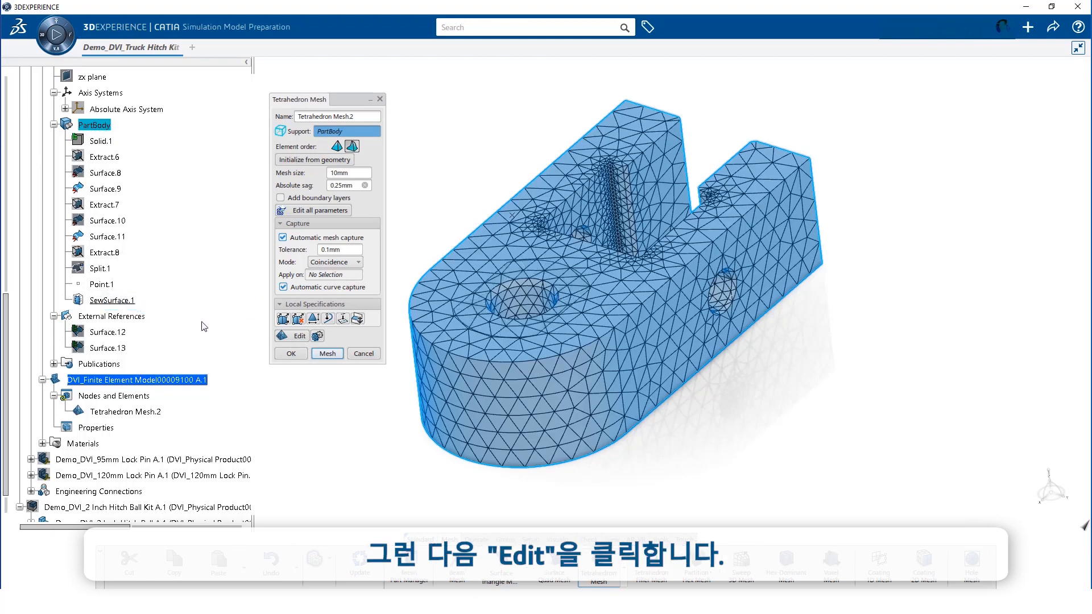
{"action": "left_click", "coordinate": [294, 335]}
Step: Constrain the mesh to the unconstrained straight edge of the sewn contact outline, on the side farther from the lug's pin-hole face
{"action": "middle_click_drag", "start_coordinate": [542, 276], "coordinate": [551, 244]}
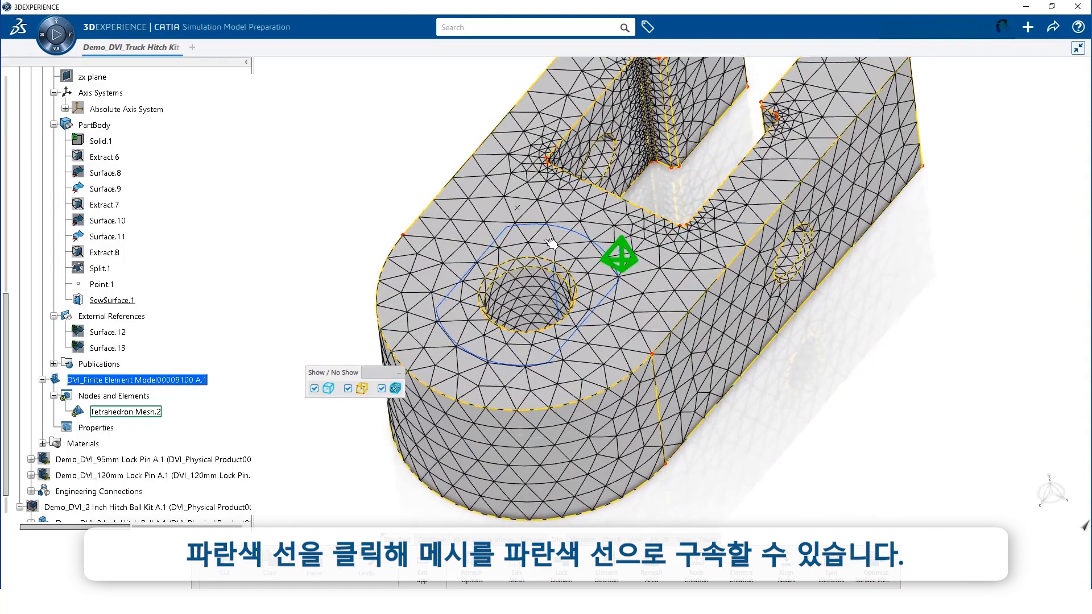
{"action": "left_click", "coordinate": [504, 242]}
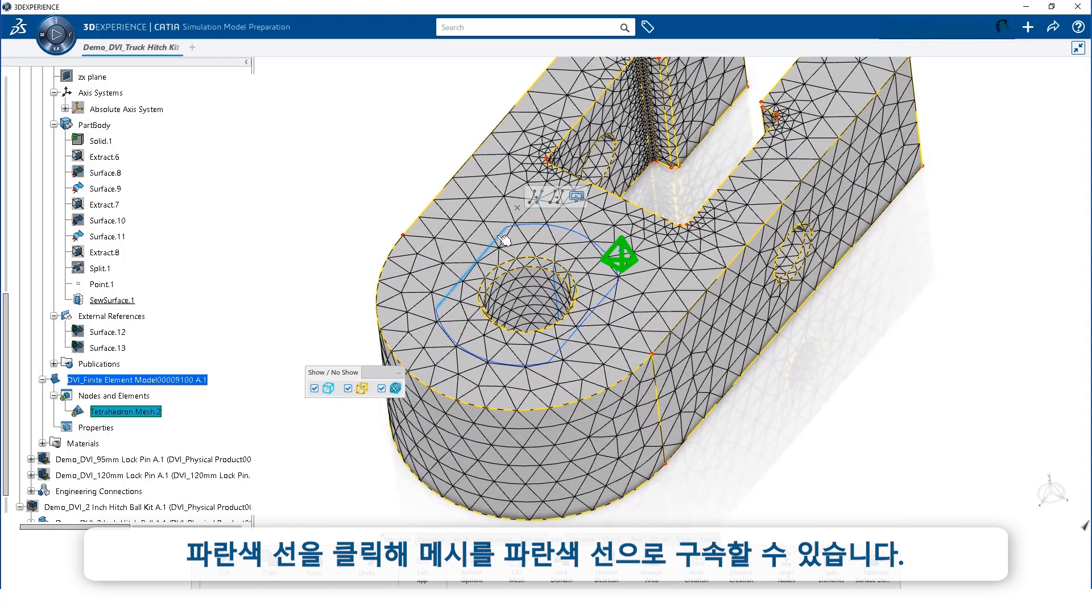
{"action": "left_click", "coordinate": [536, 197]}
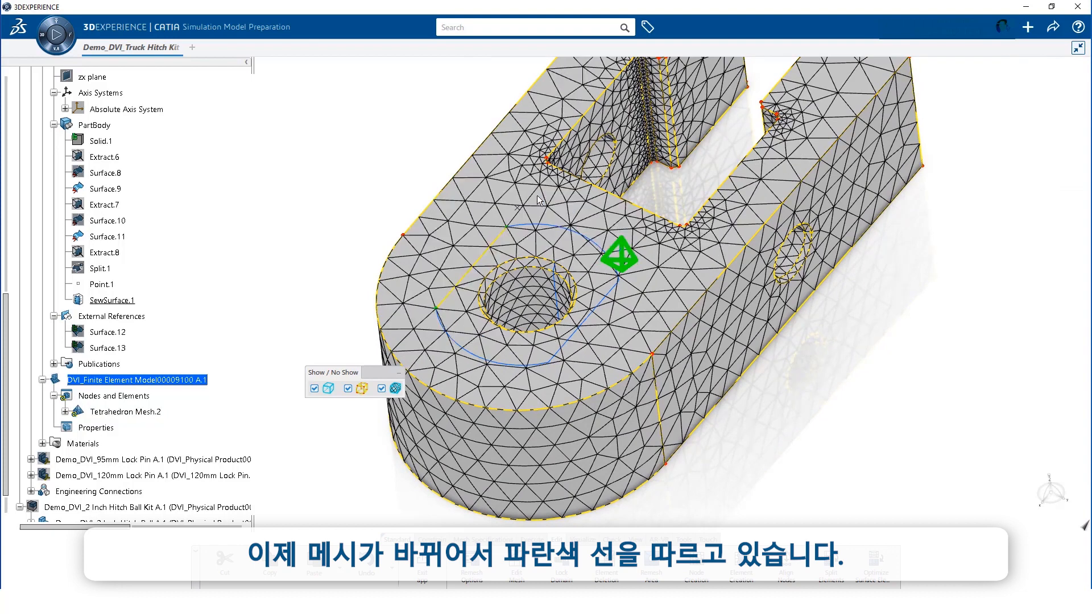
Step: Hide the mesh display and constrain the mesh to the arc edges of the sewn contact outline nearest the lug's rounded end
{"action": "left_click", "coordinate": [381, 389]}
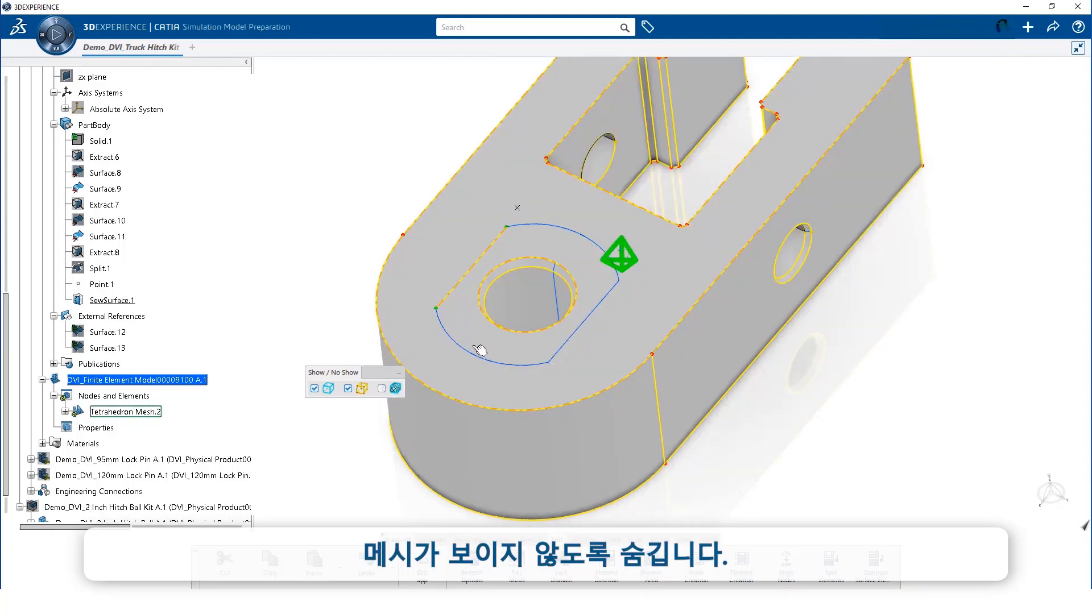
{"action": "left_click", "coordinate": [478, 359]}
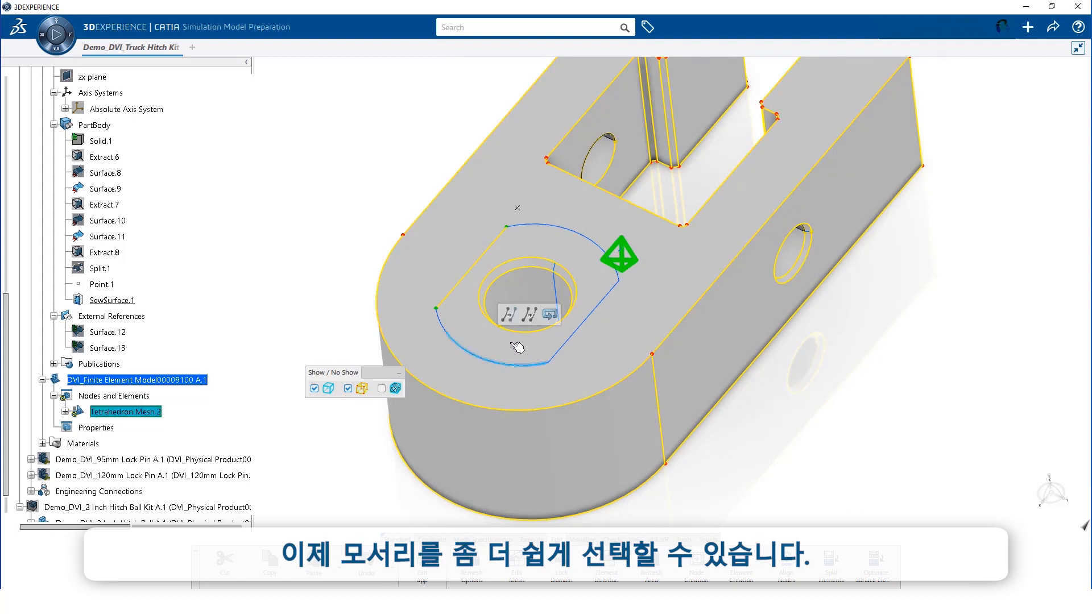
{"action": "left_click", "coordinate": [510, 314]}
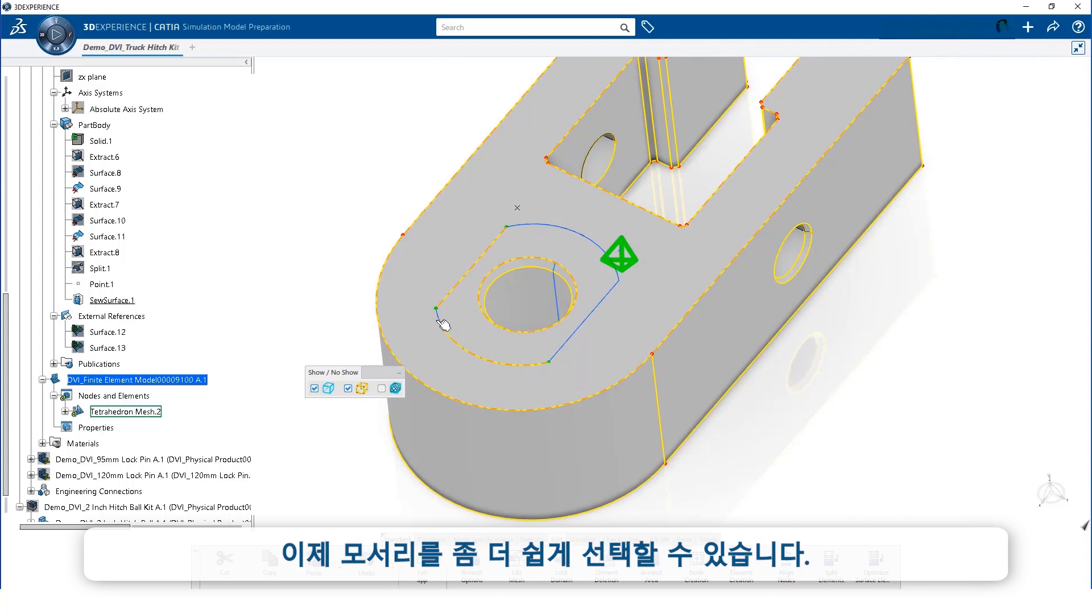
{"action": "left_click", "coordinate": [445, 325]}
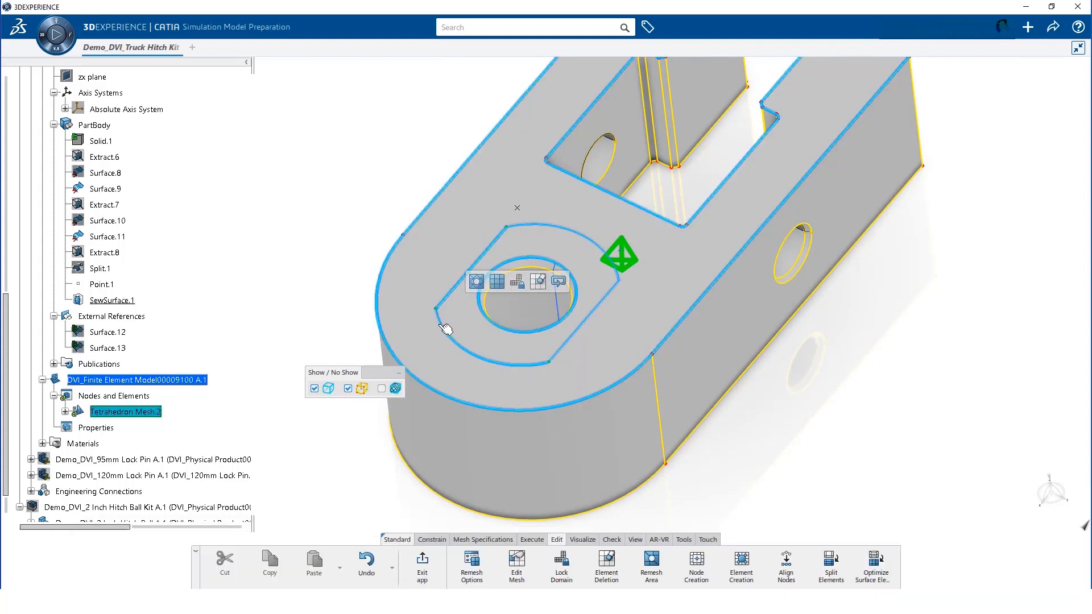
{"action": "left_click", "coordinate": [448, 322]}
{"action": "left_click", "coordinate": [499, 283]}
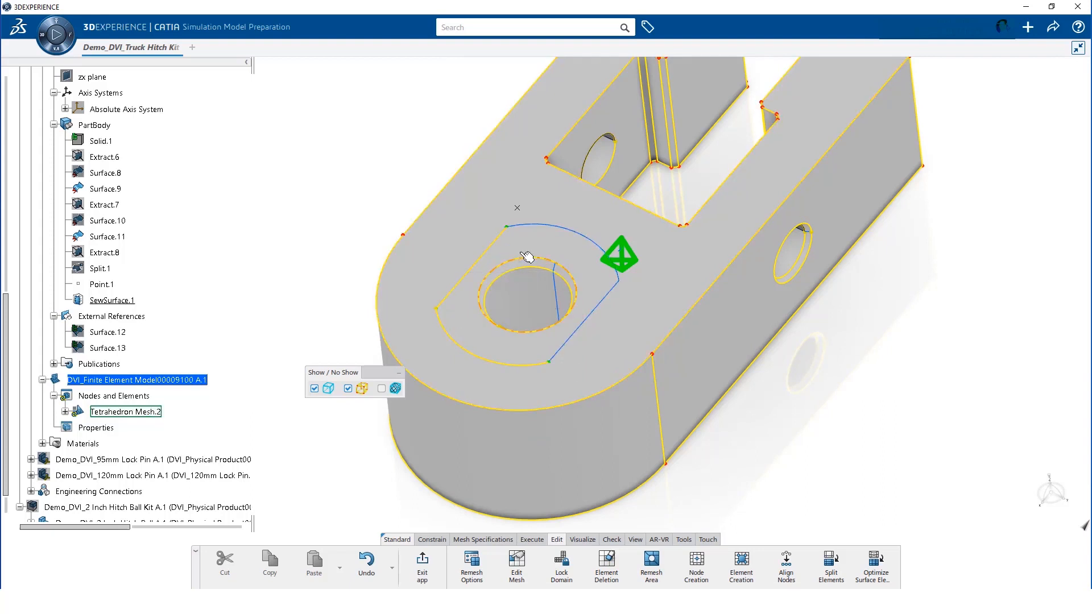
Step: Constrain the mesh to the contact outline's arc edges on the slot side and to its remaining straight edge
{"action": "left_click", "coordinate": [557, 232]}
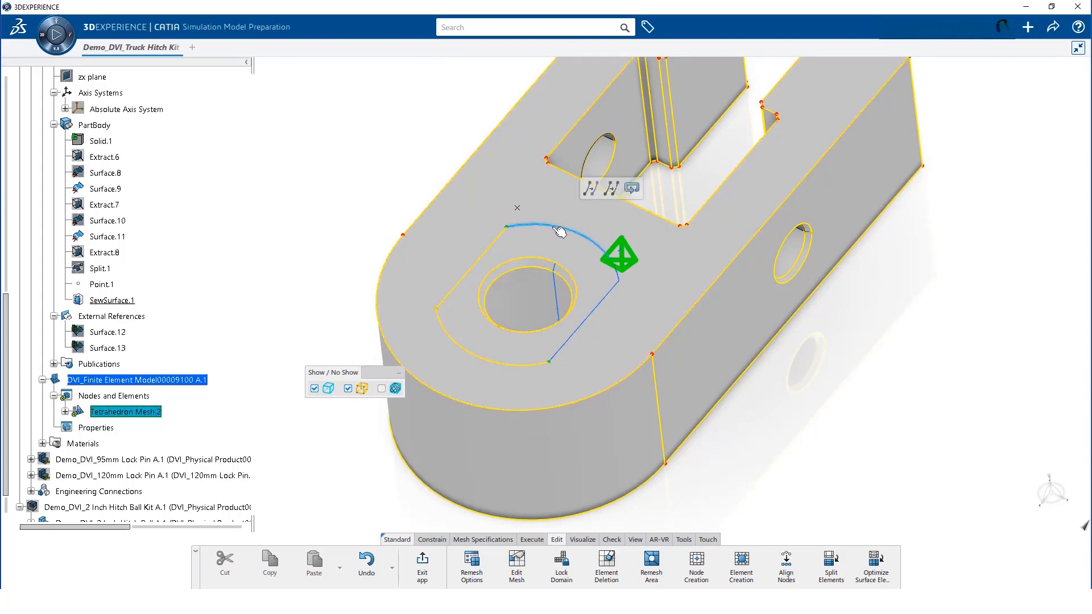
{"action": "left_click", "coordinate": [594, 187]}
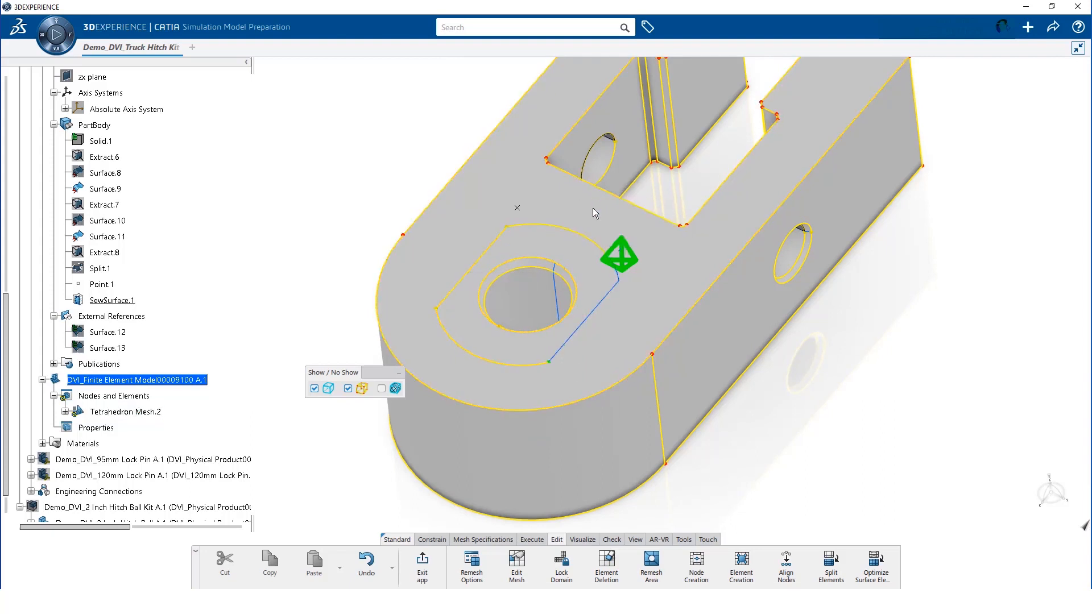
{"action": "left_click", "coordinate": [623, 277]}
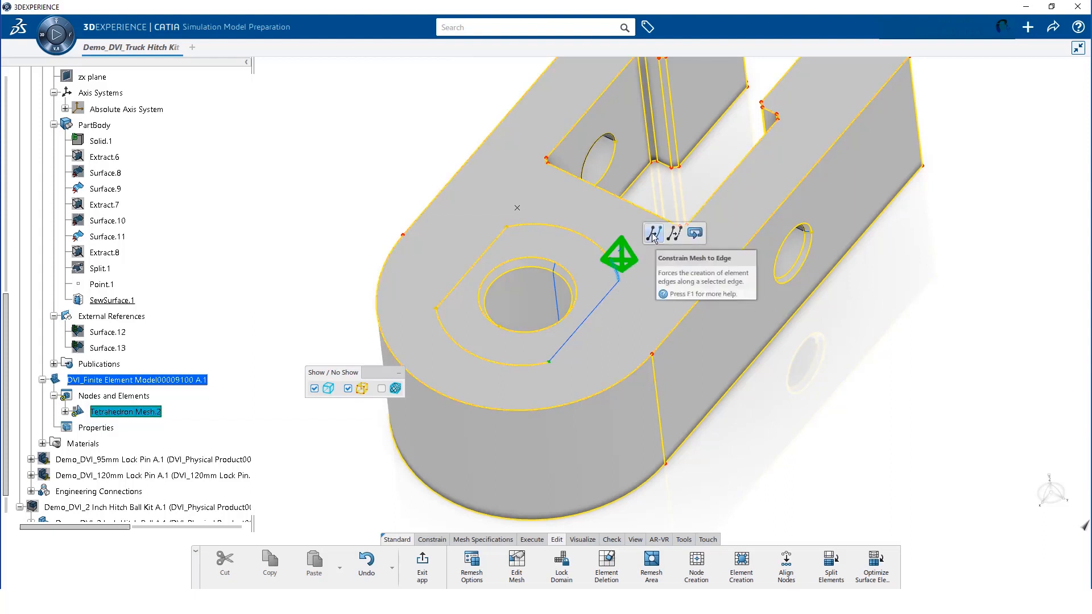
{"action": "left_click", "coordinate": [695, 233]}
{"action": "left_click", "coordinate": [594, 323]}
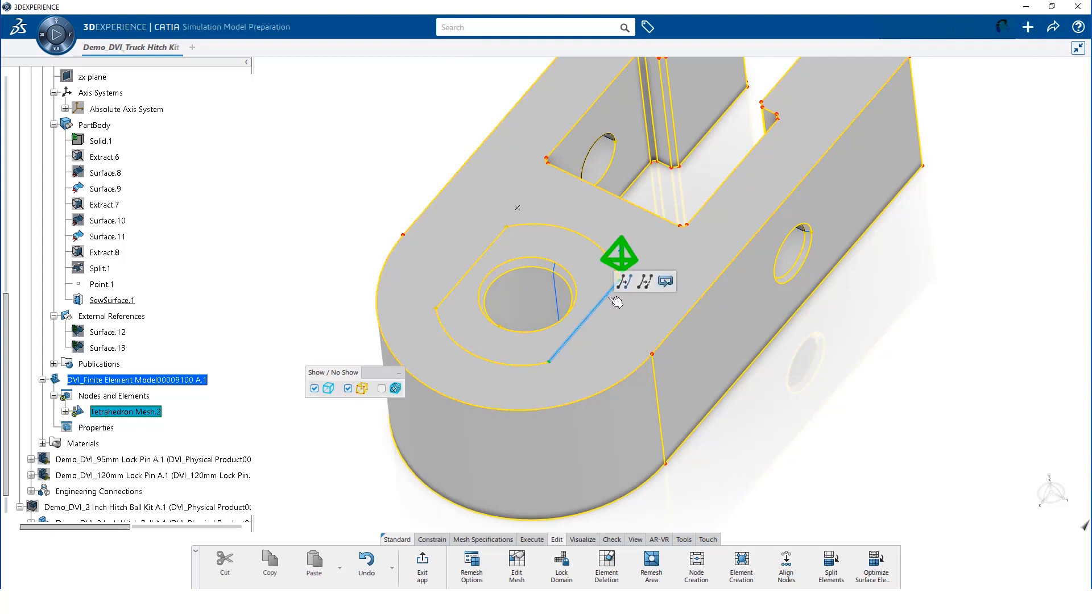
{"action": "left_click", "coordinate": [623, 288]}
Step: Constrain the mesh to the seam edges inside the pin holes on both sides of the slot
{"action": "middle_click_drag", "start_coordinate": [757, 411], "coordinate": [681, 242]}
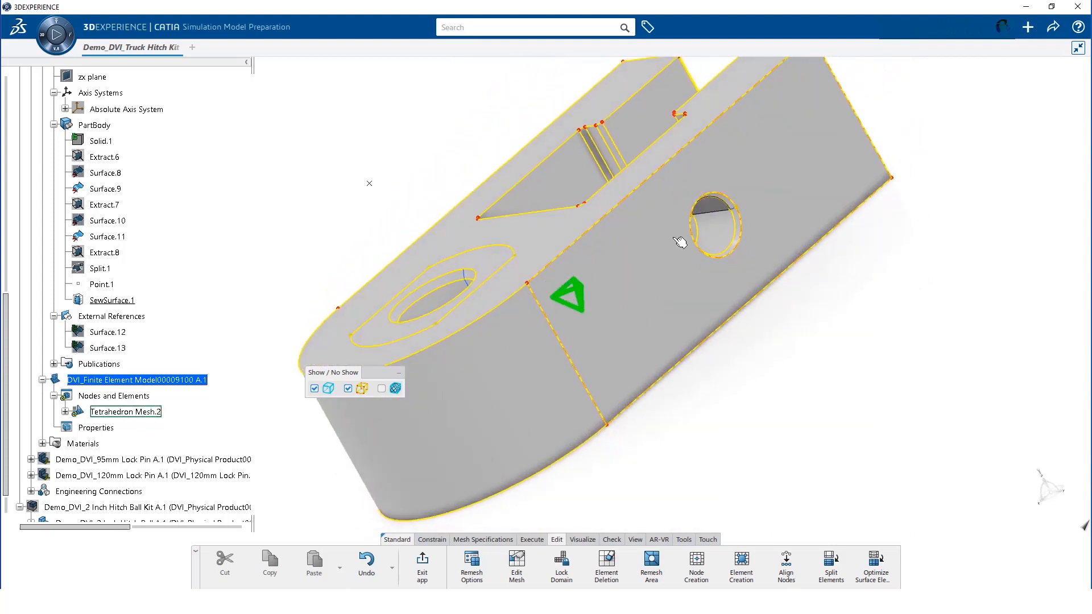
{"action": "left_click", "coordinate": [727, 212]}
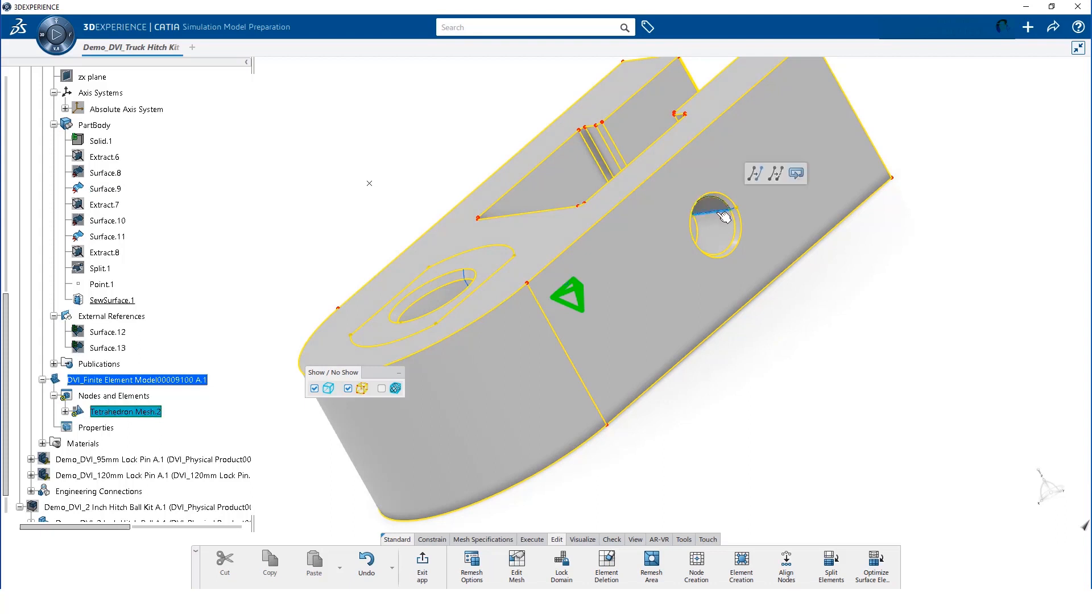
{"action": "left_click", "coordinate": [754, 175]}
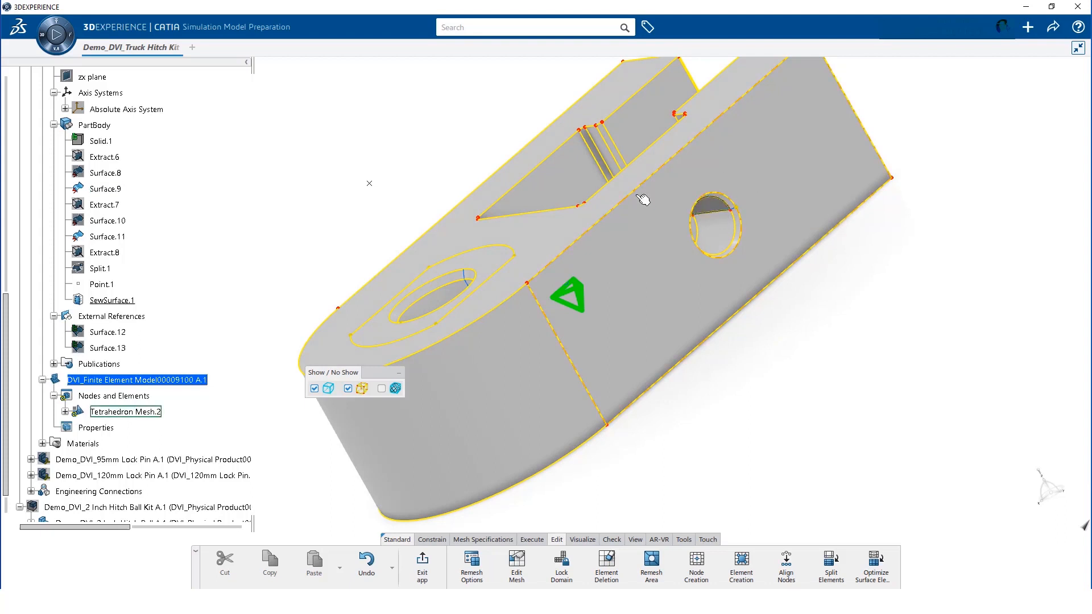
{"action": "middle_click_drag", "start_coordinate": [640, 223], "coordinate": [689, 227]}
{"action": "left_click", "coordinate": [587, 157]}
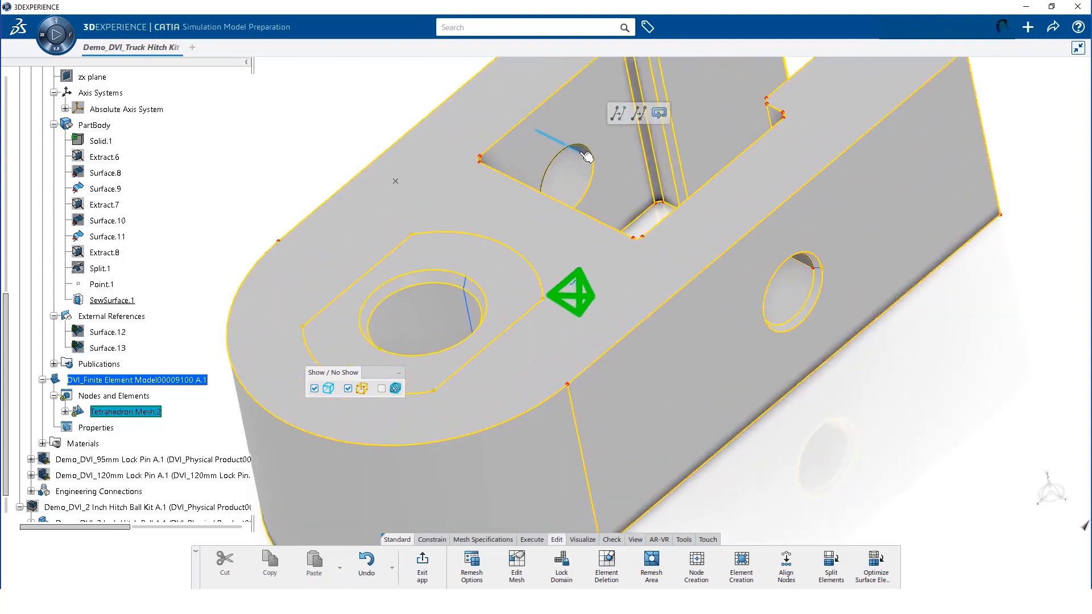
{"action": "left_click", "coordinate": [621, 112]}
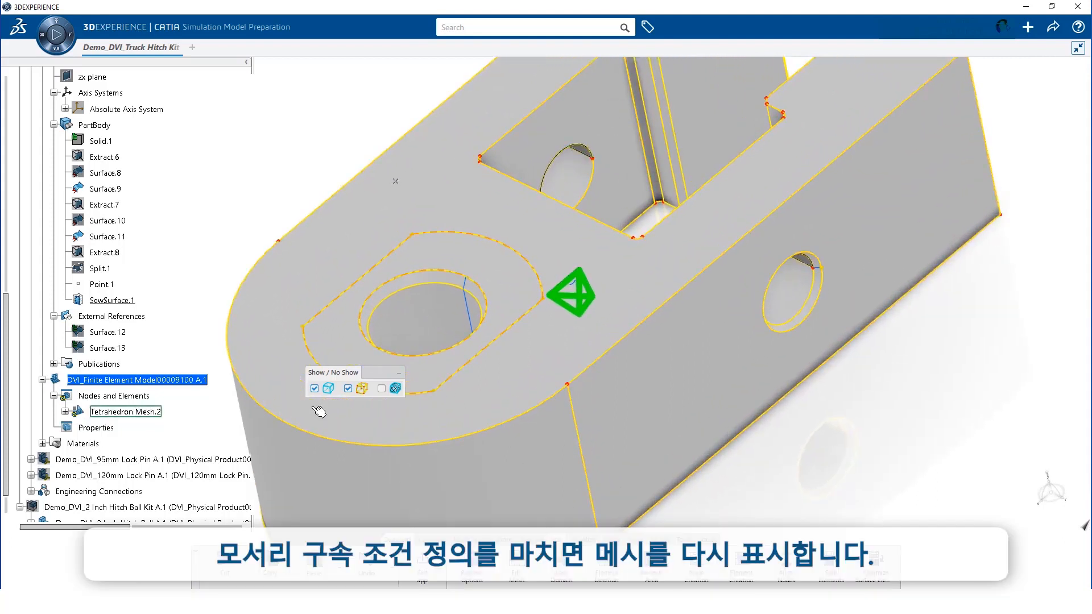
Step: Show the mesh again, leave mesh editing with the edited mesh part updated, and update the finite element mesh
{"action": "left_click", "coordinate": [382, 388]}
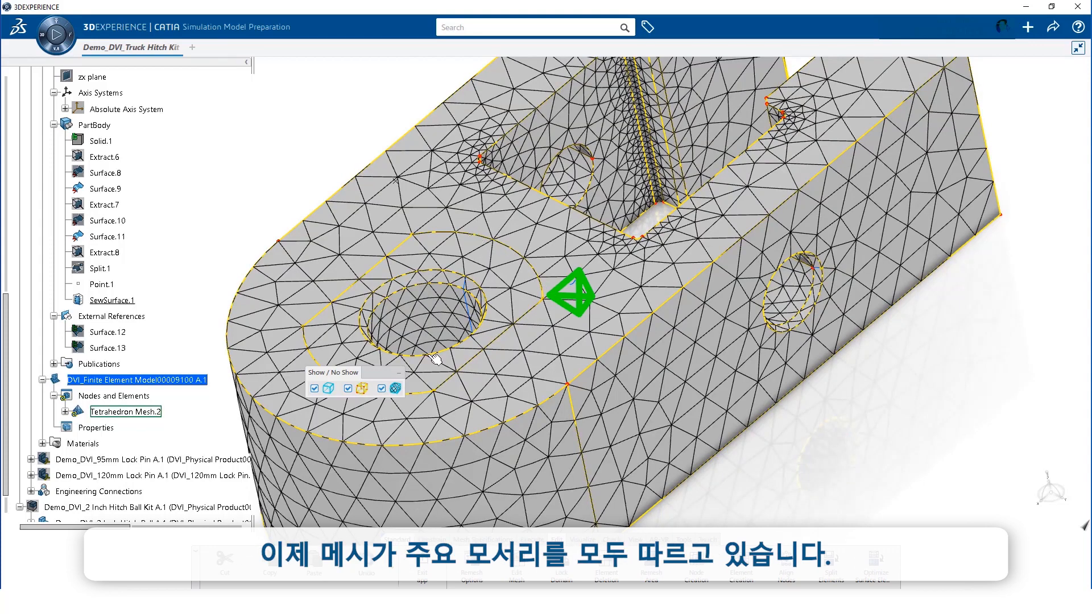
{"action": "middle_click_drag", "start_coordinate": [566, 366], "coordinate": [536, 425]}
{"action": "left_click", "coordinate": [422, 569]}
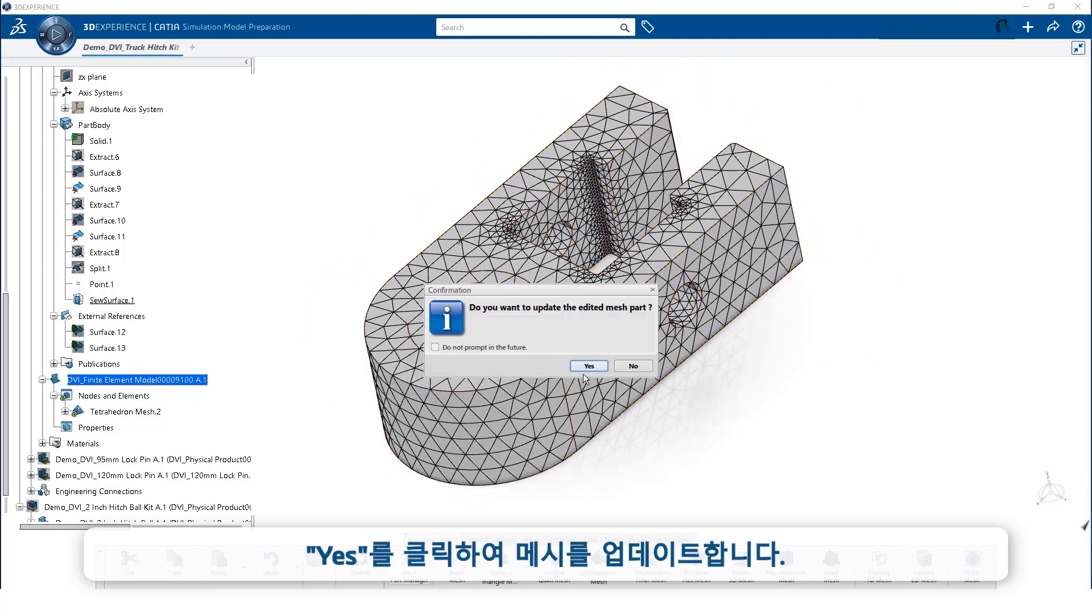
{"action": "left_click", "coordinate": [588, 367]}
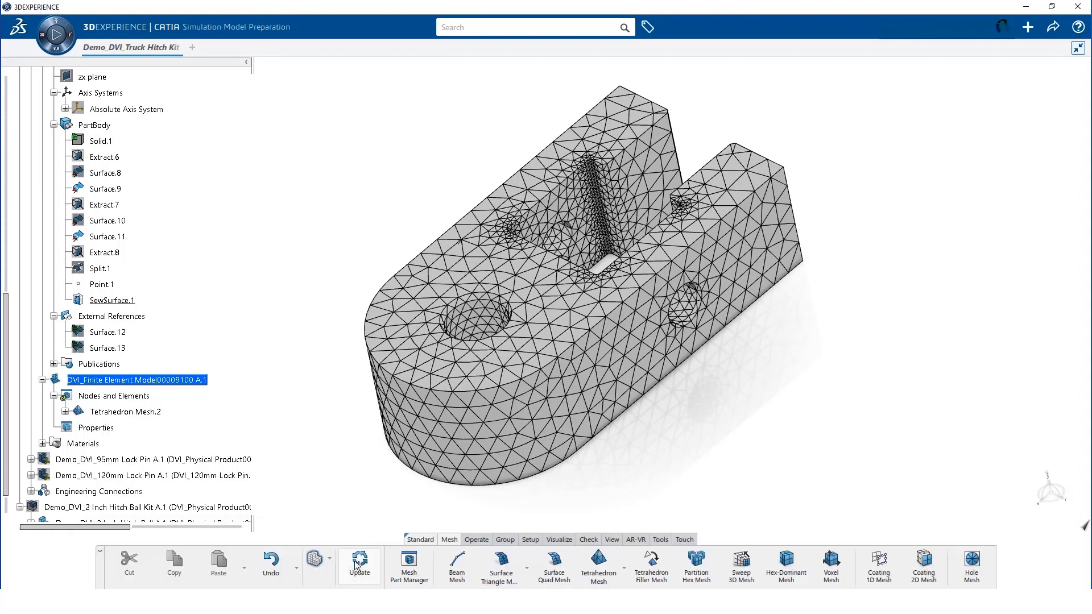
{"action": "left_click", "coordinate": [357, 563]}
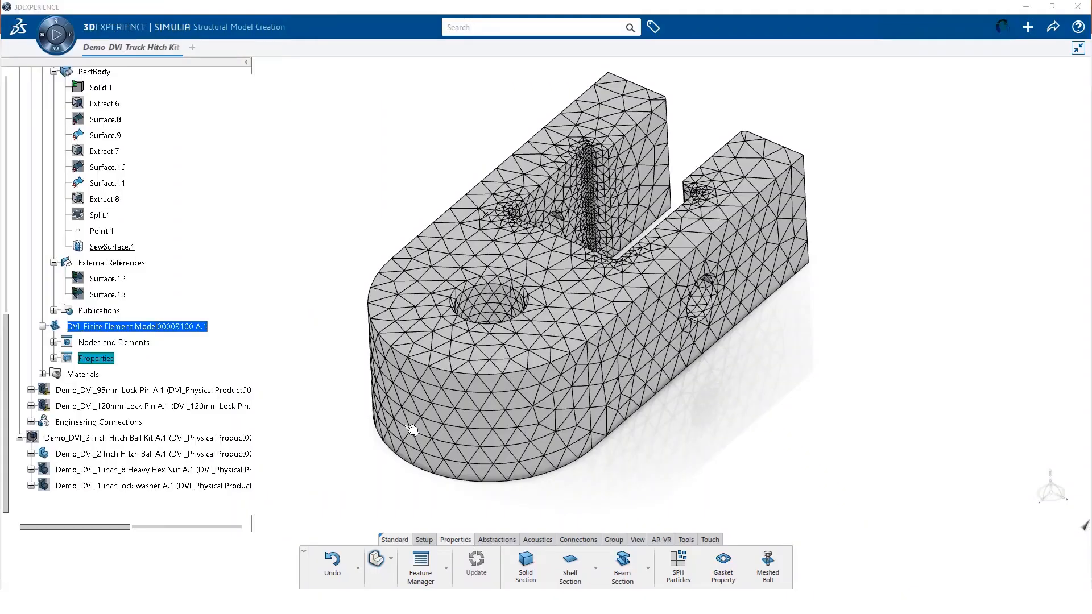
Step: Open the tetrahedron mesh under the finite element model's nodes and elements for editing
{"action": "left_click", "coordinate": [54, 342]}
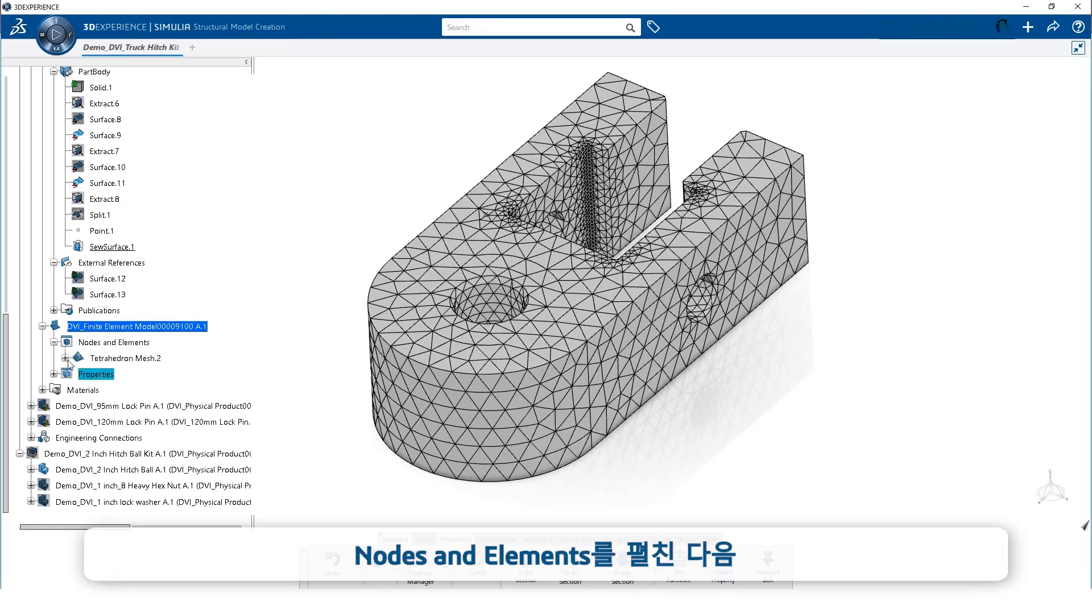
{"action": "left_click", "coordinate": [64, 358]}
{"action": "right_click", "coordinate": [123, 361]}
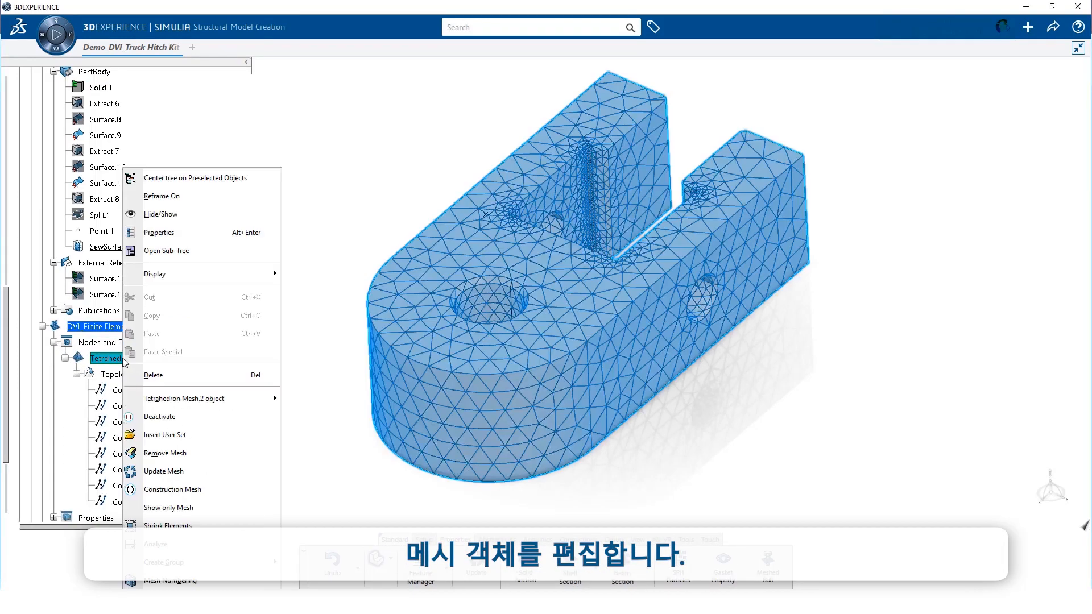
{"action": "mouse_move", "coordinate": [229, 405]}
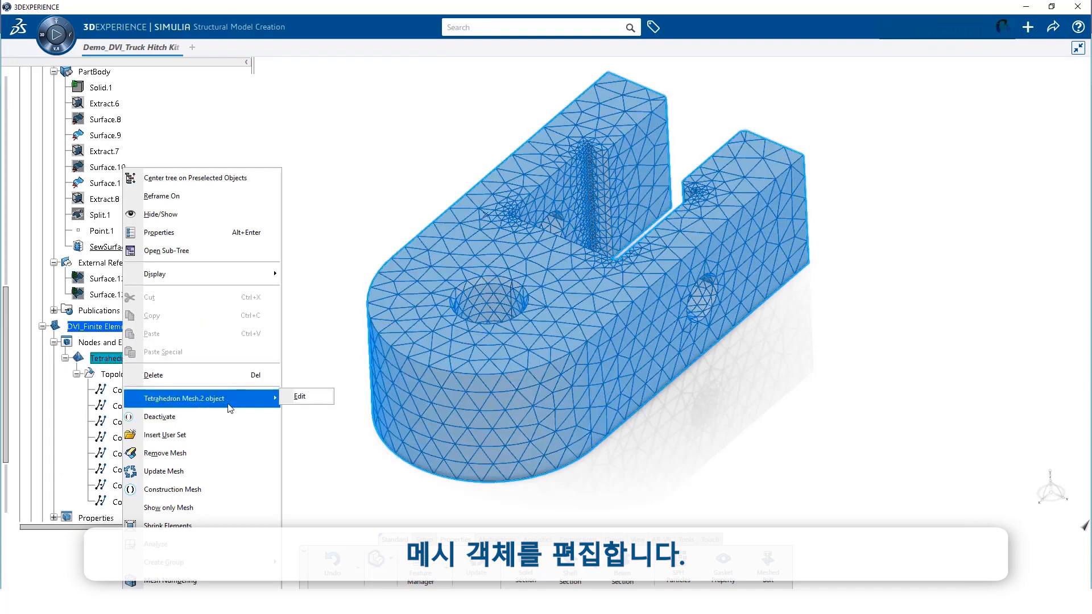
{"action": "left_click", "coordinate": [306, 402]}
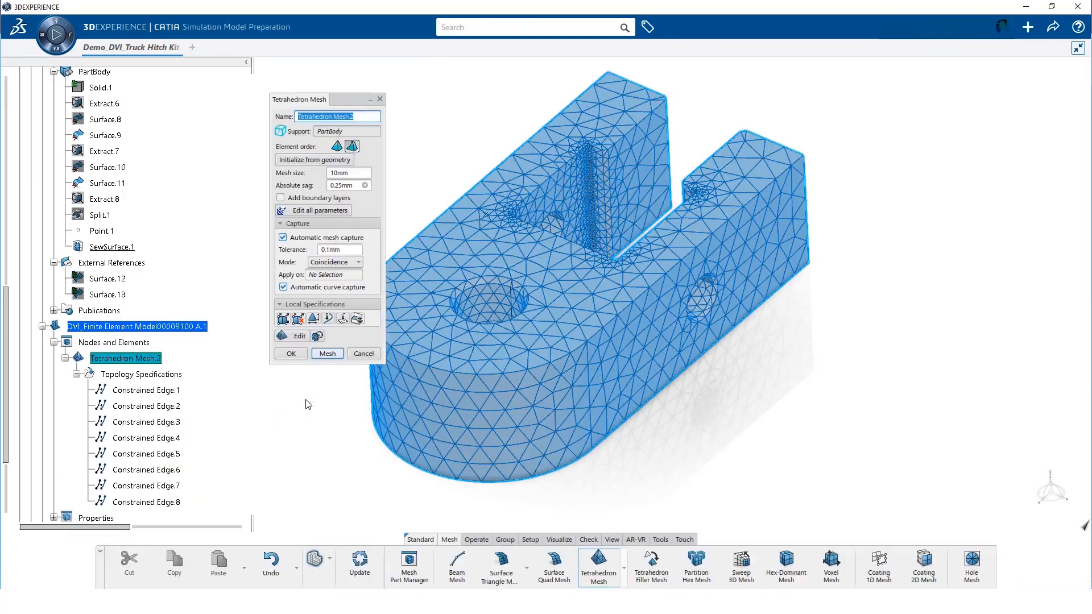
Step: Add a local mesh size of 0.5 mm to all the corner fillet faces inside the lug's slot
{"action": "left_click", "coordinate": [315, 319]}
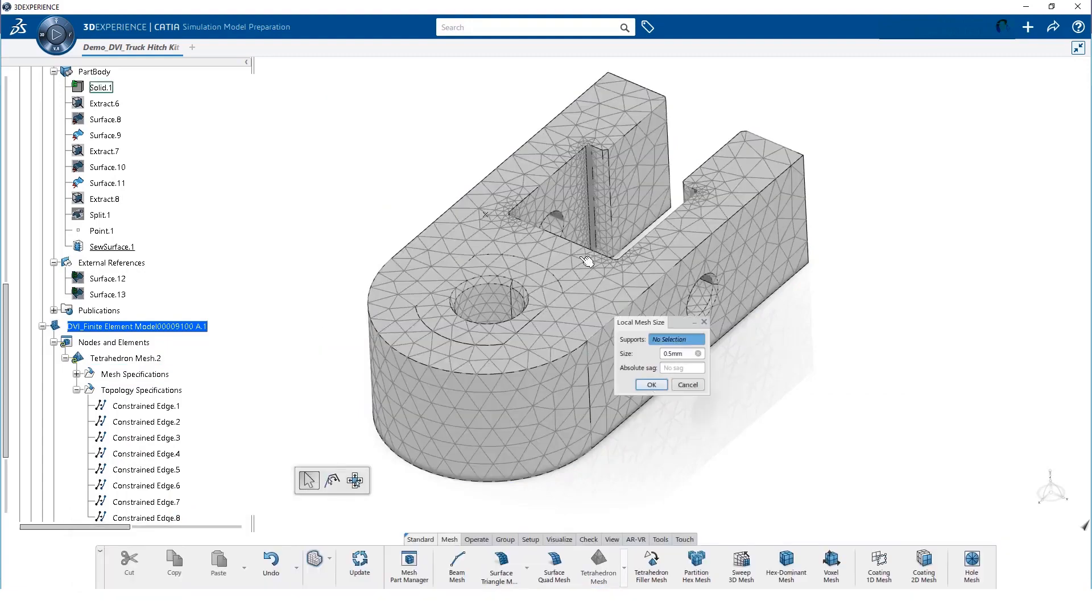
{"action": "middle_click_drag", "start_coordinate": [571, 274], "coordinate": [617, 244]}
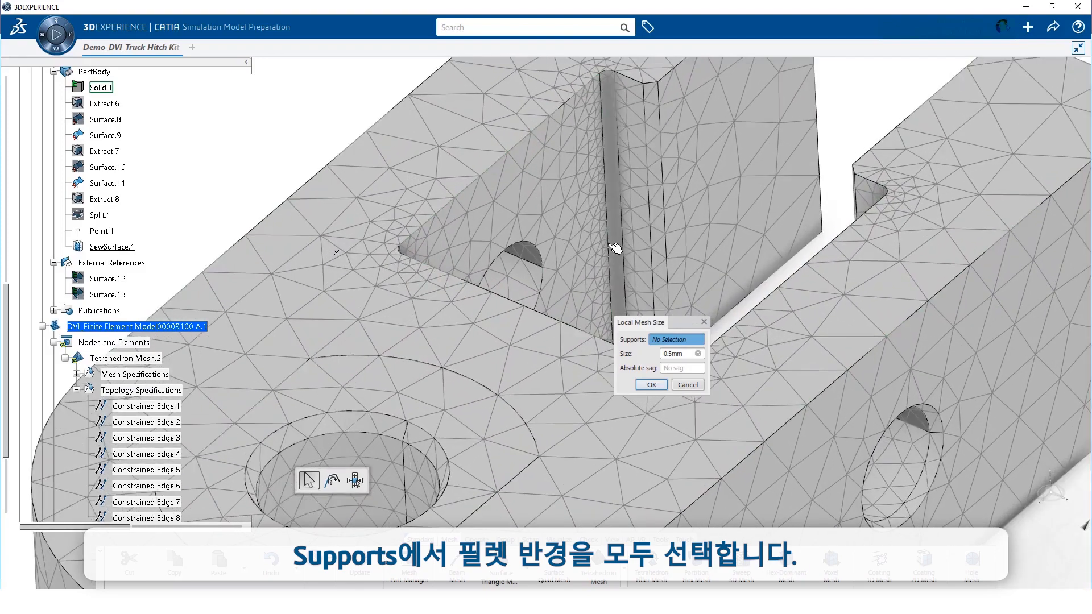
{"action": "left_click", "coordinate": [620, 241]}
{"action": "middle_click_drag", "start_coordinate": [594, 252], "coordinate": [380, 352]}
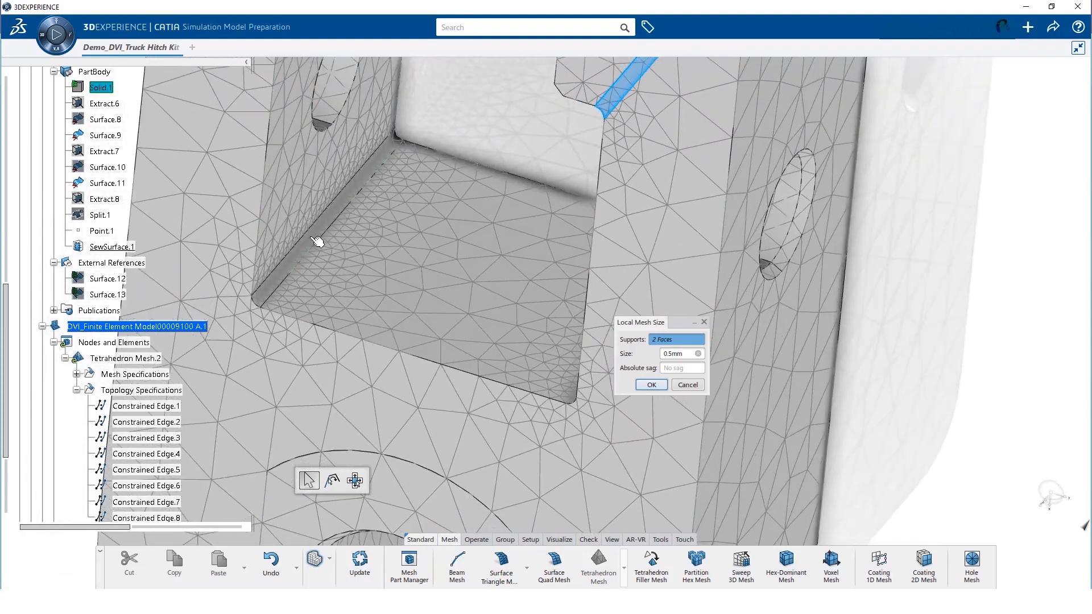
{"action": "left_click", "coordinate": [318, 243]}
{"action": "middle_click_drag", "start_coordinate": [334, 261], "coordinate": [588, 291]}
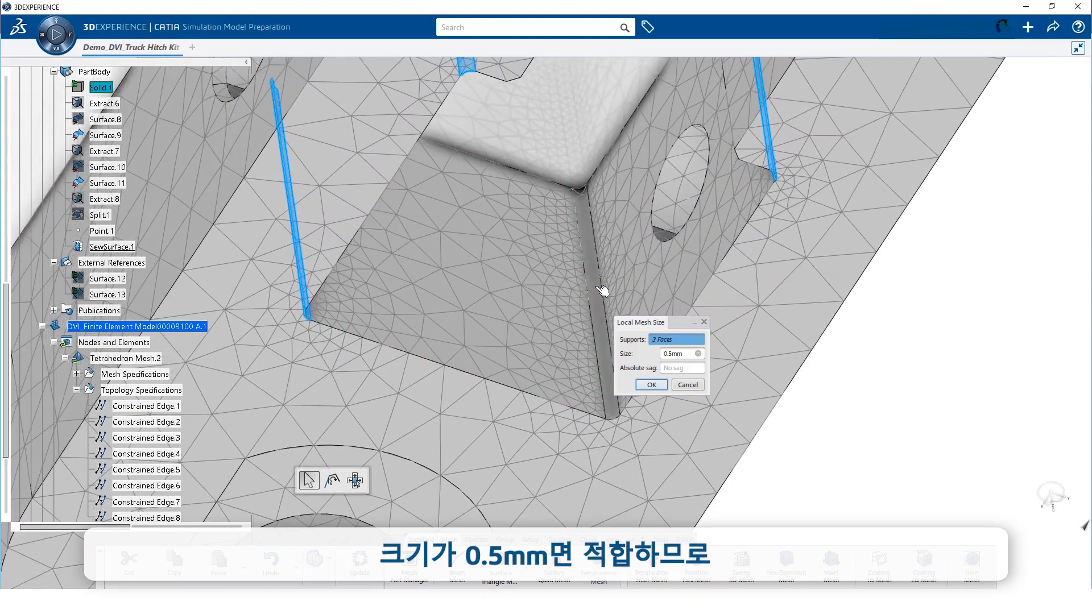
{"action": "left_click", "coordinate": [651, 385]}
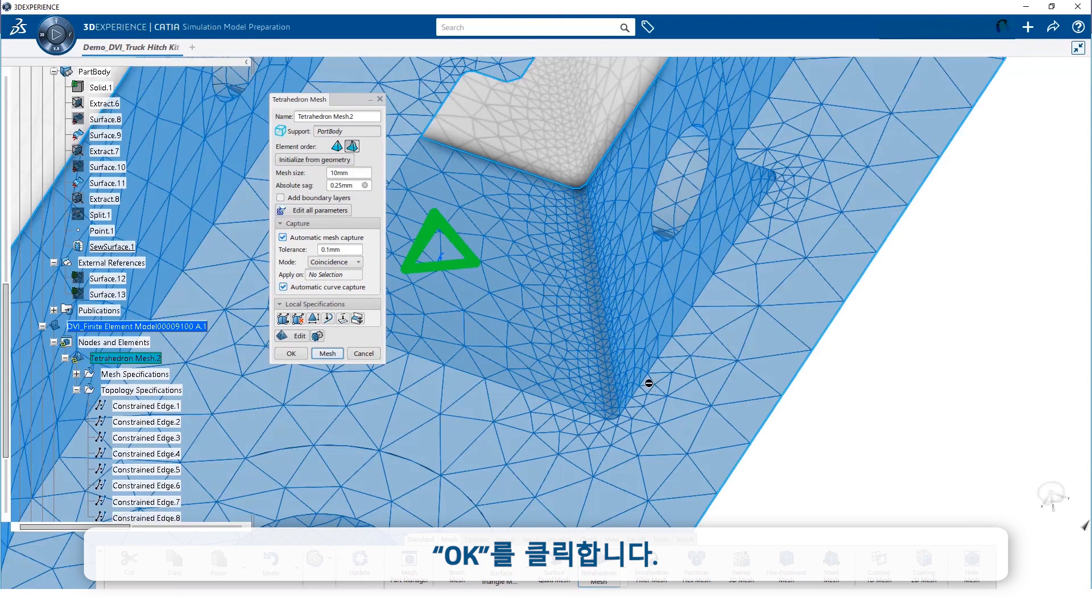
Step: Regenerate and accept the tetrahedron mesh with its local refinement, and update the finite element model
{"action": "left_click", "coordinate": [328, 354]}
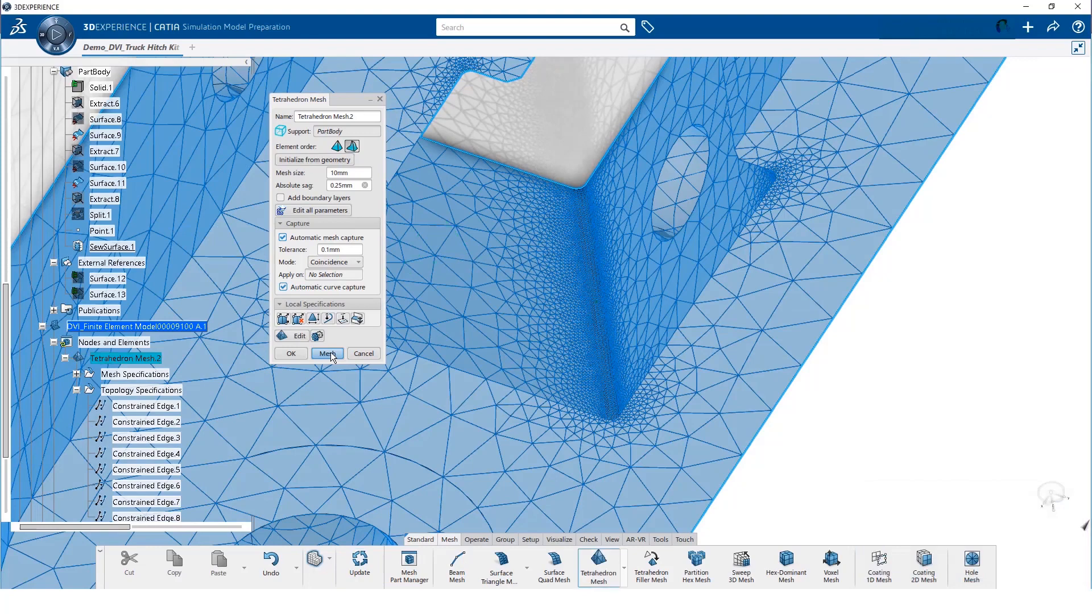
{"action": "middle_click_drag", "start_coordinate": [560, 328], "coordinate": [512, 108]}
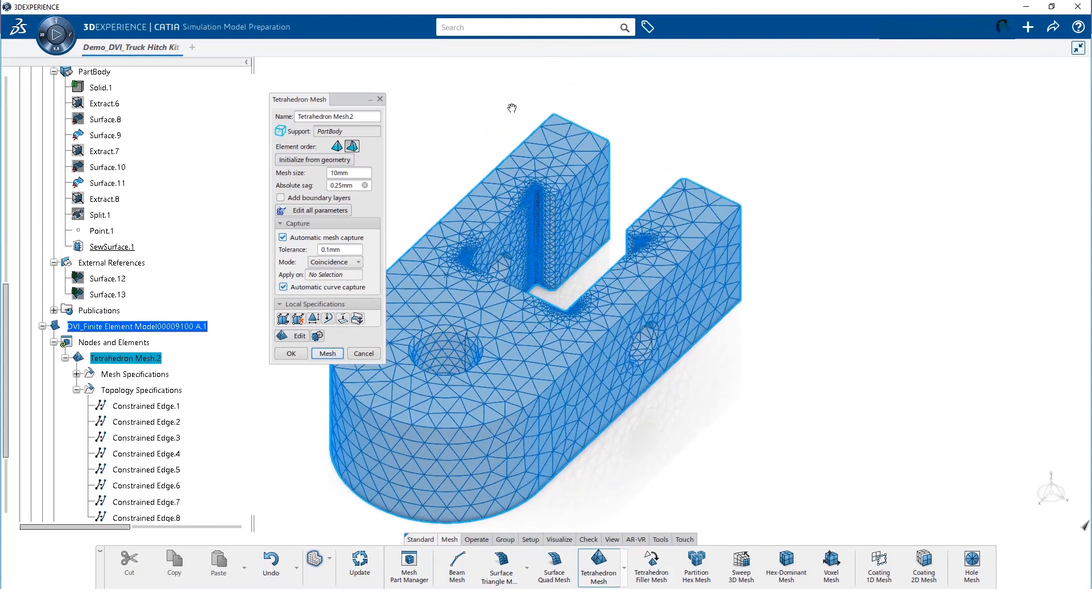
{"action": "left_click", "coordinate": [287, 354]}
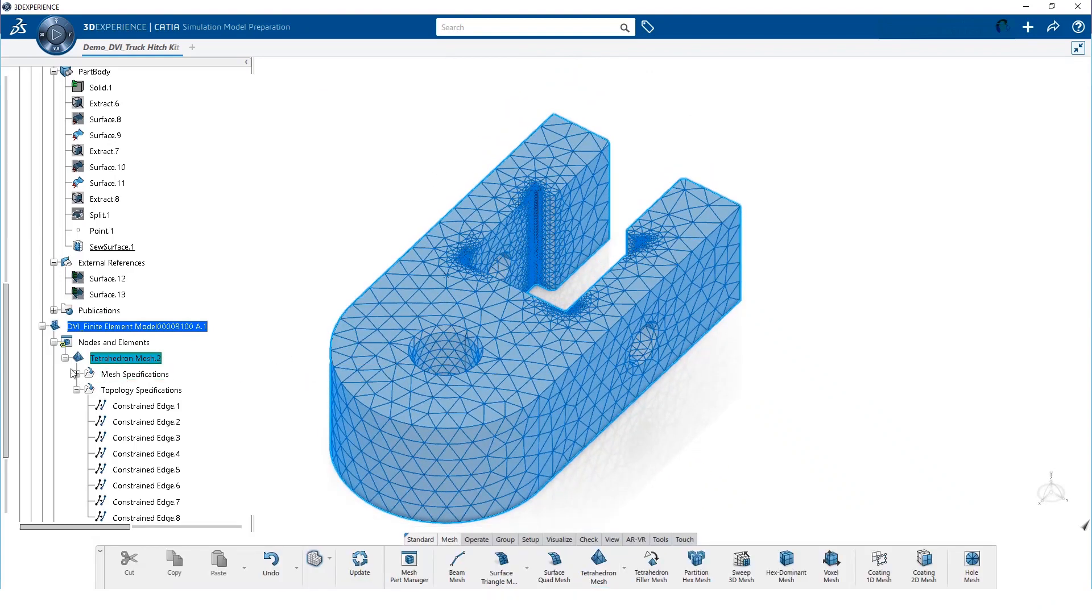
{"action": "scroll", "coordinate": [67, 369], "scroll_direction": "down", "scroll_amount": 2}
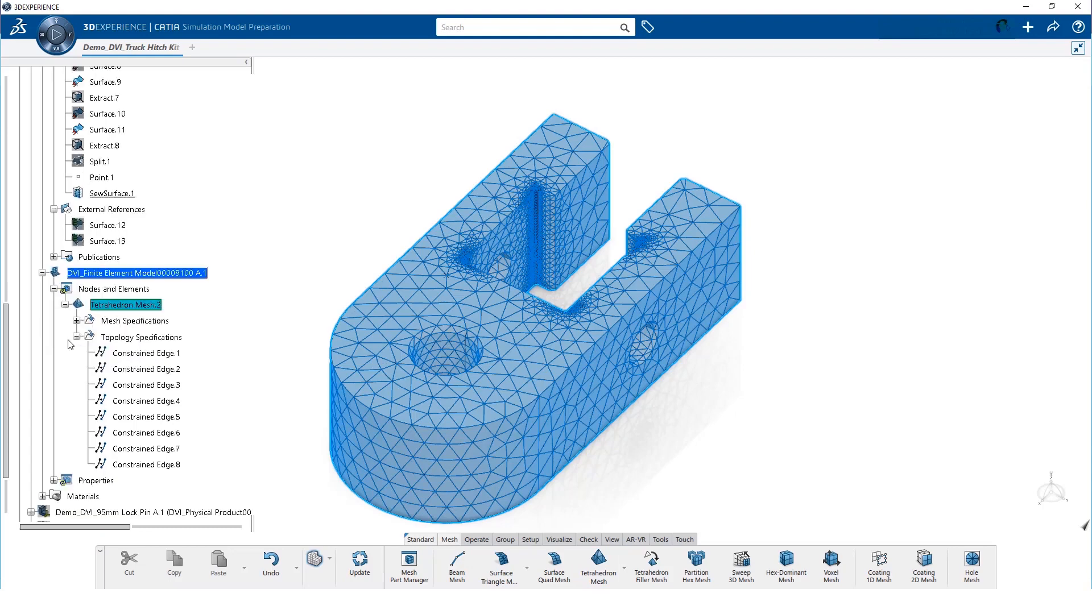
{"action": "left_click", "coordinate": [357, 562]}
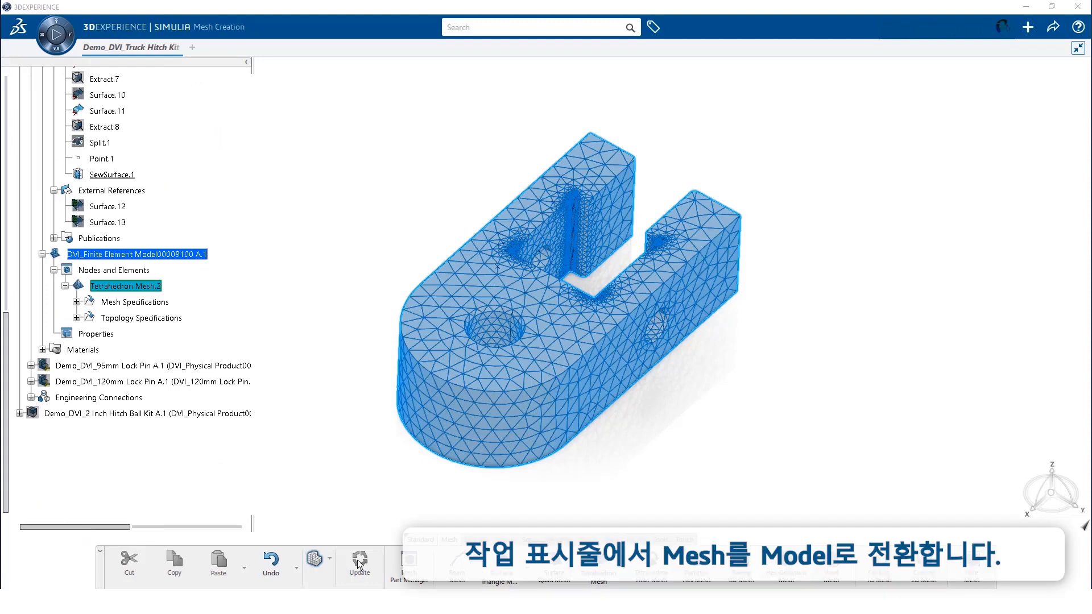
Step: Switch from meshing to model setup, create a solid section named Lug Elem Sect on the PartBody, and update the model
{"action": "left_click", "coordinate": [328, 562]}
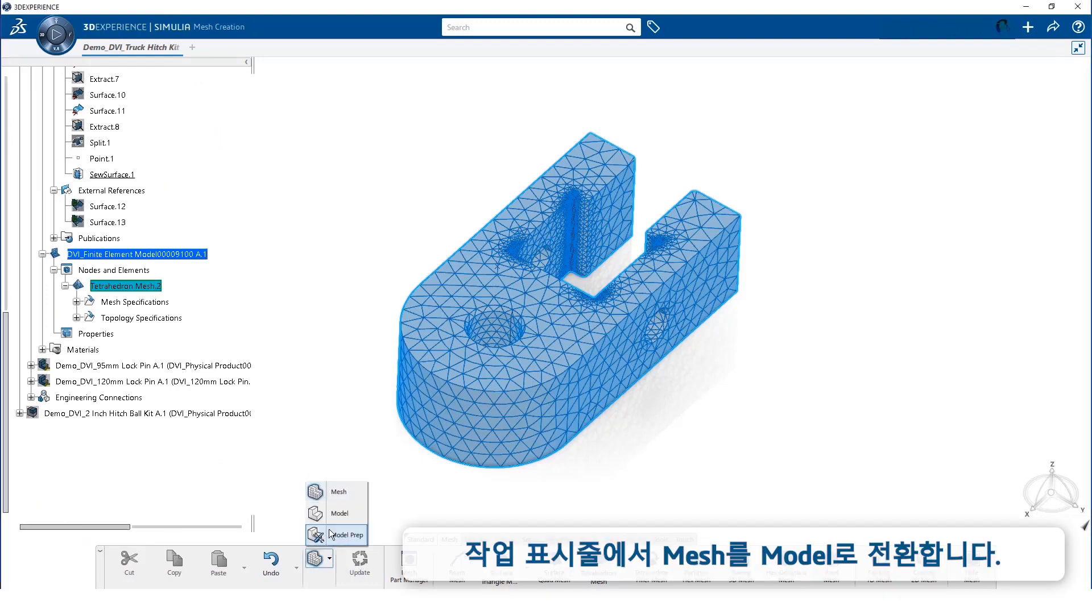
{"action": "left_click", "coordinate": [337, 514]}
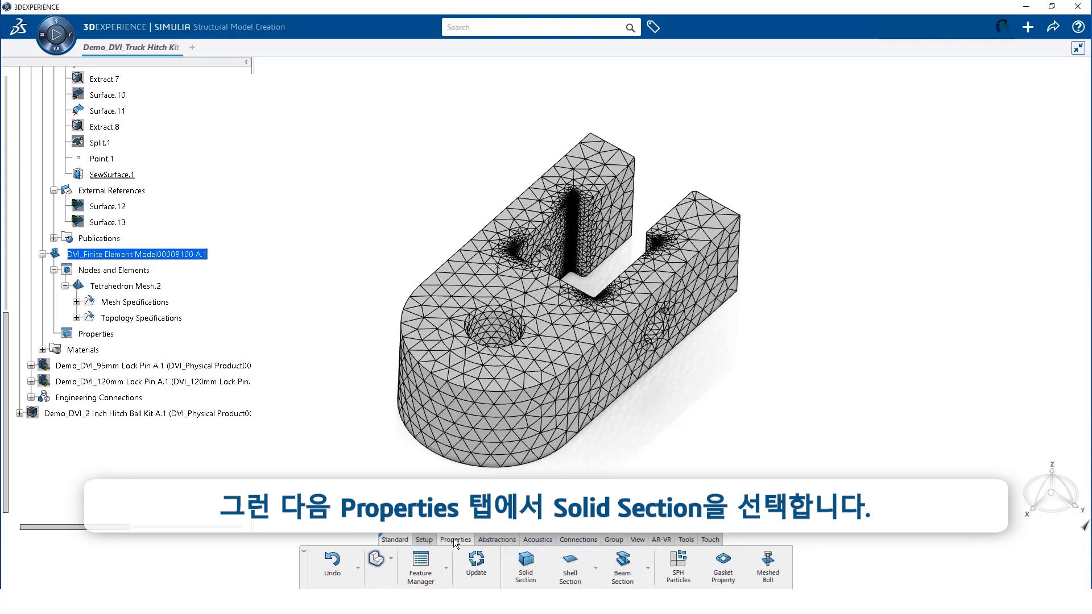
{"action": "left_click", "coordinate": [527, 564]}
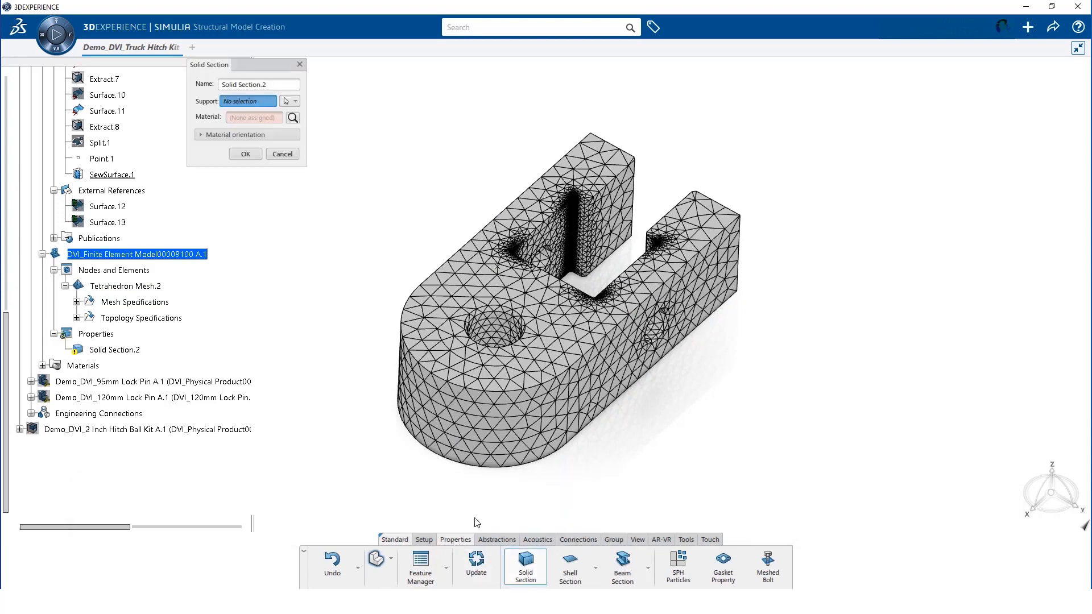
{"action": "scroll", "coordinate": [113, 174], "scroll_direction": "up", "scroll_amount": 2}
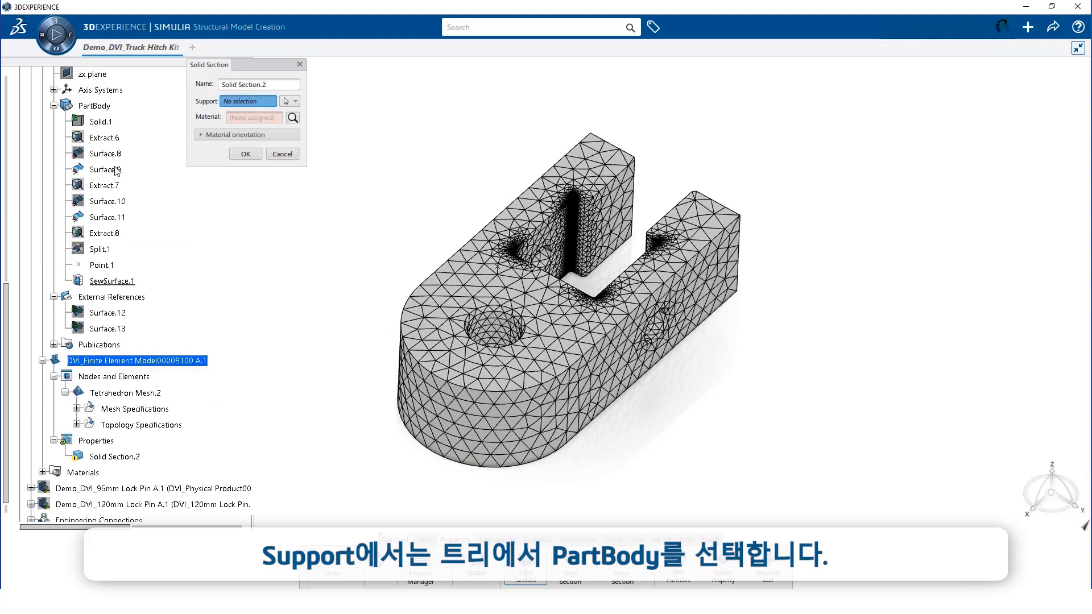
{"action": "left_click", "coordinate": [106, 107]}
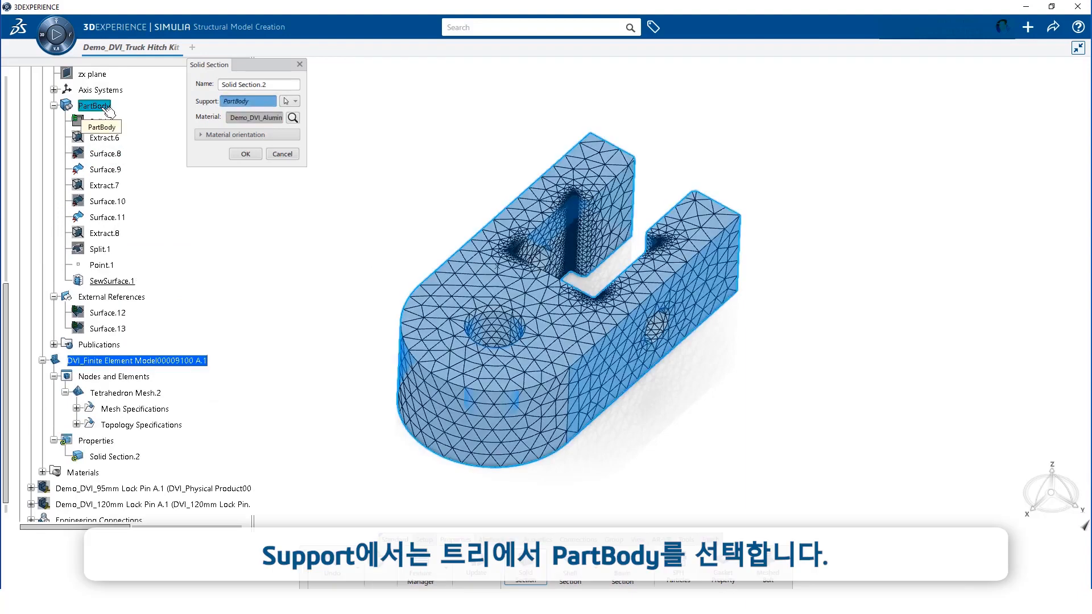
{"action": "triple_click", "coordinate": [269, 85]}
{"action": "type", "text": "Lug Elem Sect"}
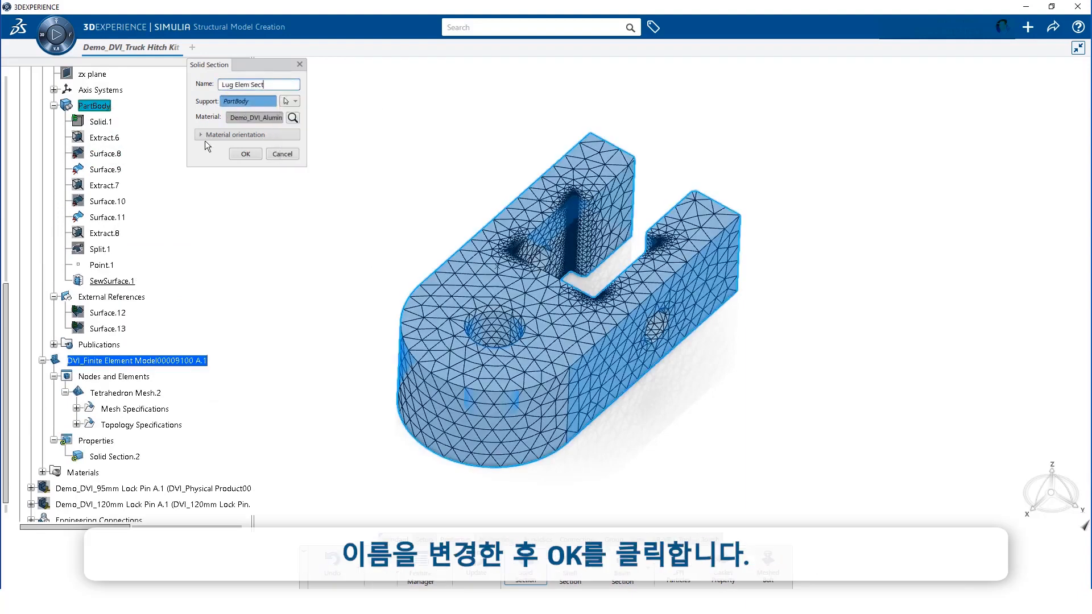
{"action": "left_click", "coordinate": [245, 154]}
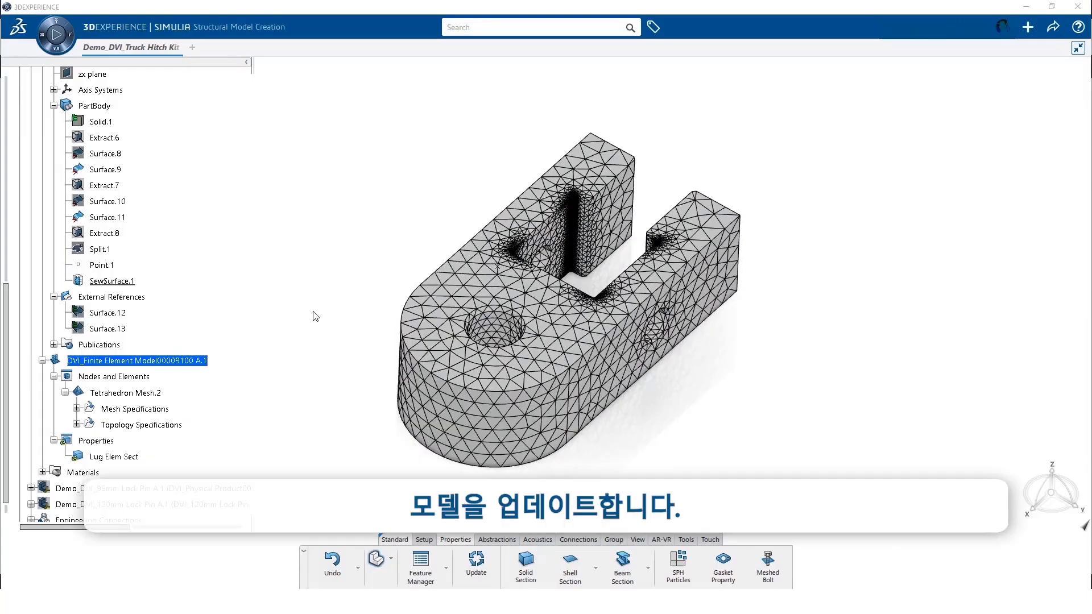
{"action": "left_click", "coordinate": [472, 562]}
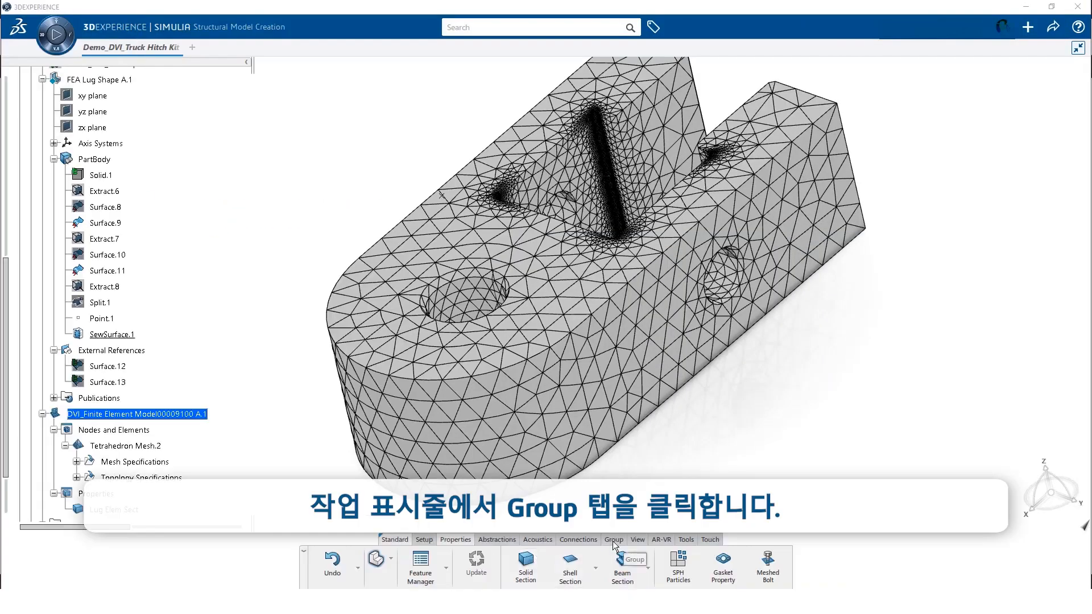
Step: Hide the lug's solid geometry, Solid.1, in preparation for selecting edges for a group
{"action": "left_click", "coordinate": [613, 541]}
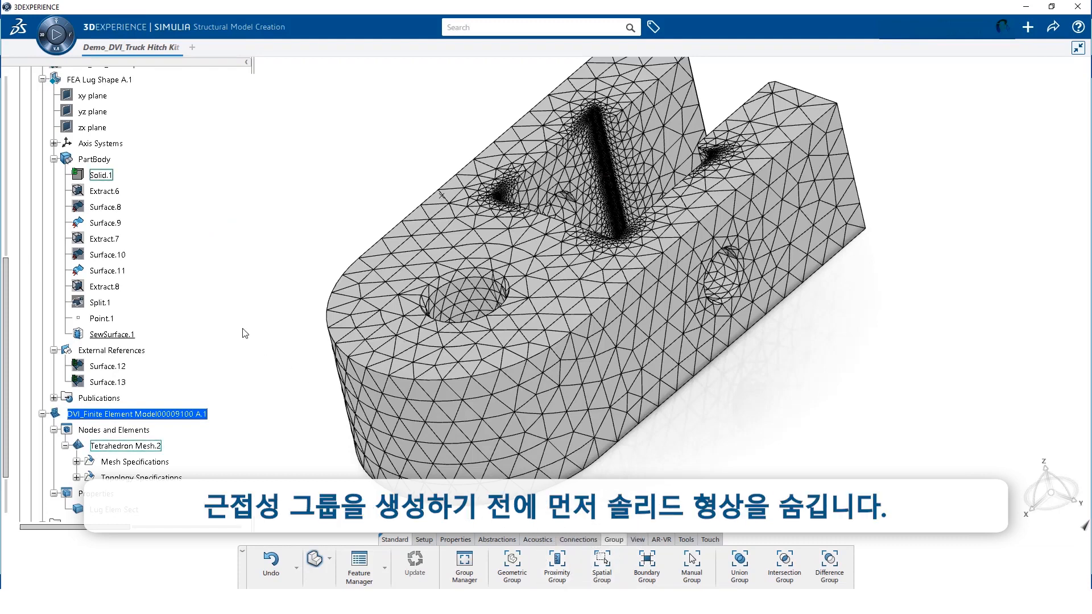
{"action": "right_click", "coordinate": [94, 176]}
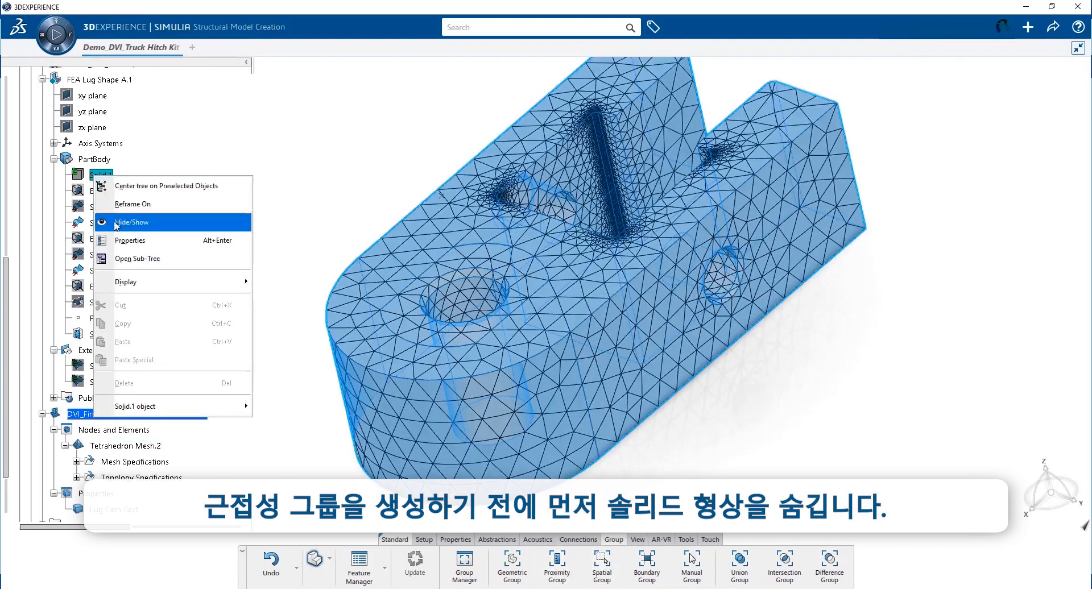
{"action": "left_click", "coordinate": [138, 226]}
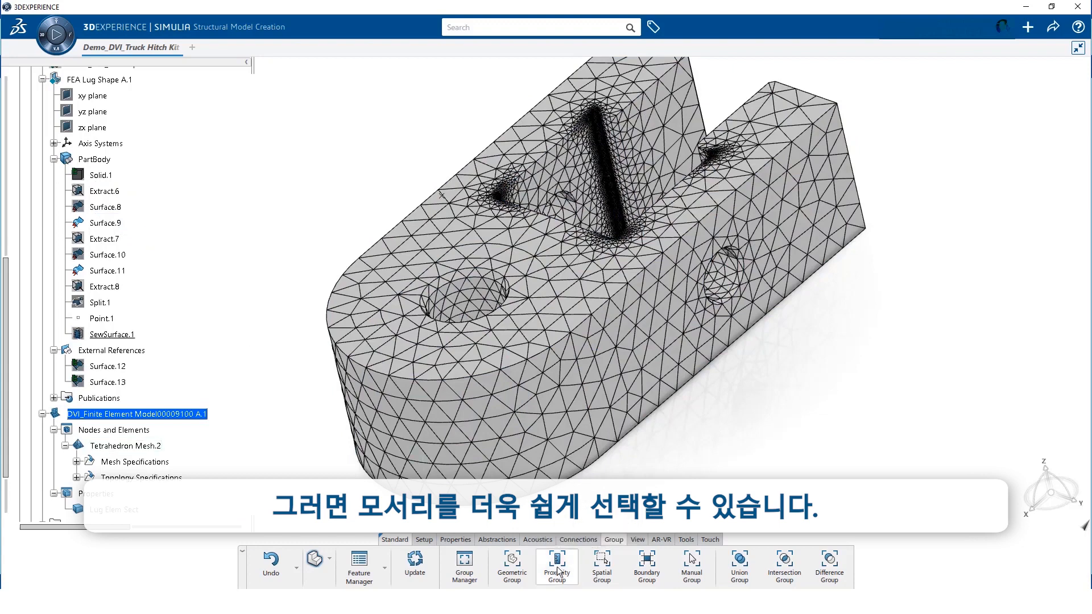
Step: Create a node proximity group named Pin Nodes from the lengthwise edges of the two pin-hole surfaces, with a 0.01 mm tolerance
{"action": "left_click", "coordinate": [558, 571]}
{"action": "left_click", "coordinate": [736, 256]}
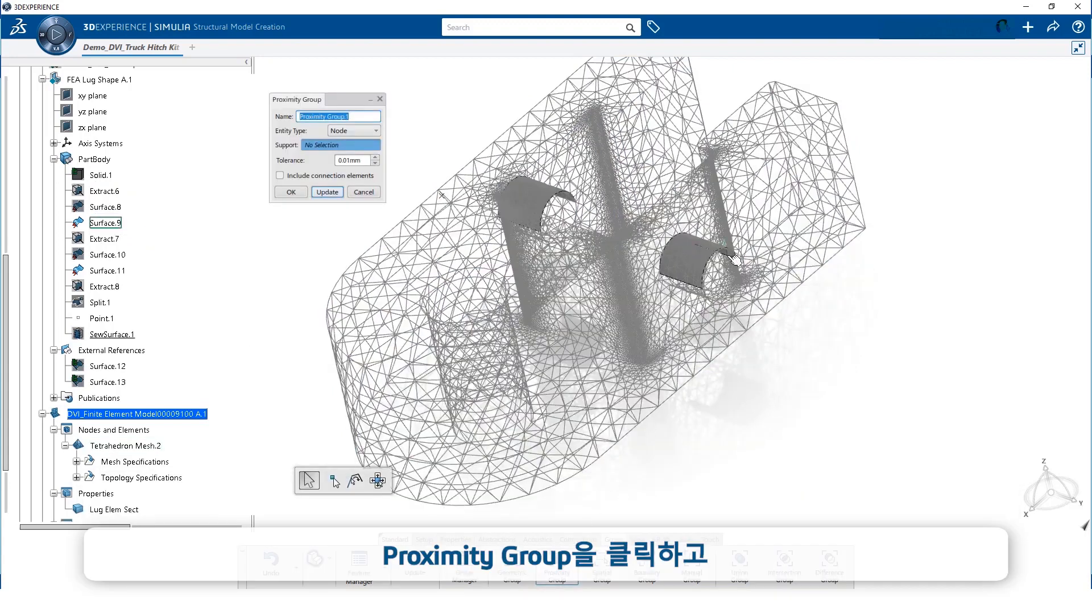
{"action": "left_click", "coordinate": [574, 205]}
{"action": "left_click_drag", "start_coordinate": [349, 117], "coordinate": [309, 117]}
{"action": "left_click_drag", "start_coordinate": [309, 117], "coordinate": [299, 117]}
{"action": "type", "text": "Pin Nodes"}
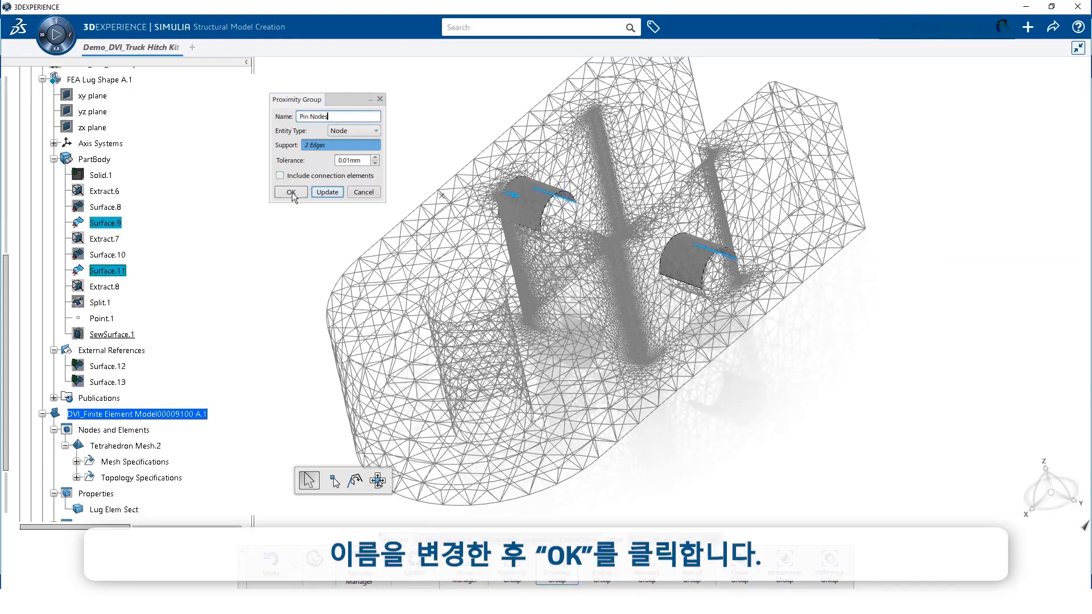
{"action": "left_click", "coordinate": [292, 193]}
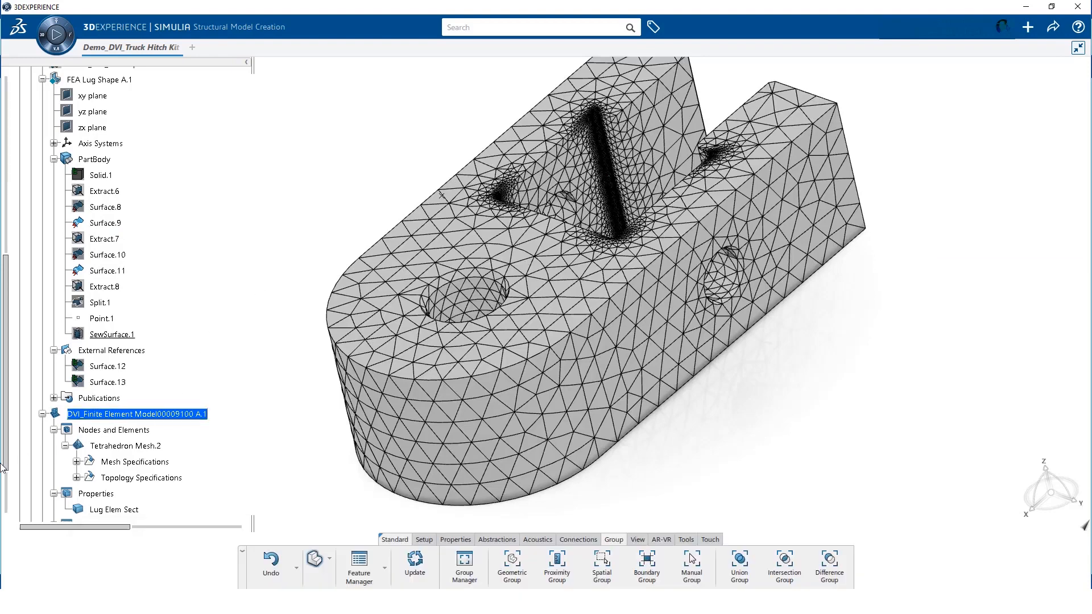
Step: Update the finite element model and select the Pin Nodes group to inspect its nodes
{"action": "scroll", "coordinate": [6, 462], "scroll_direction": "down", "scroll_amount": 3}
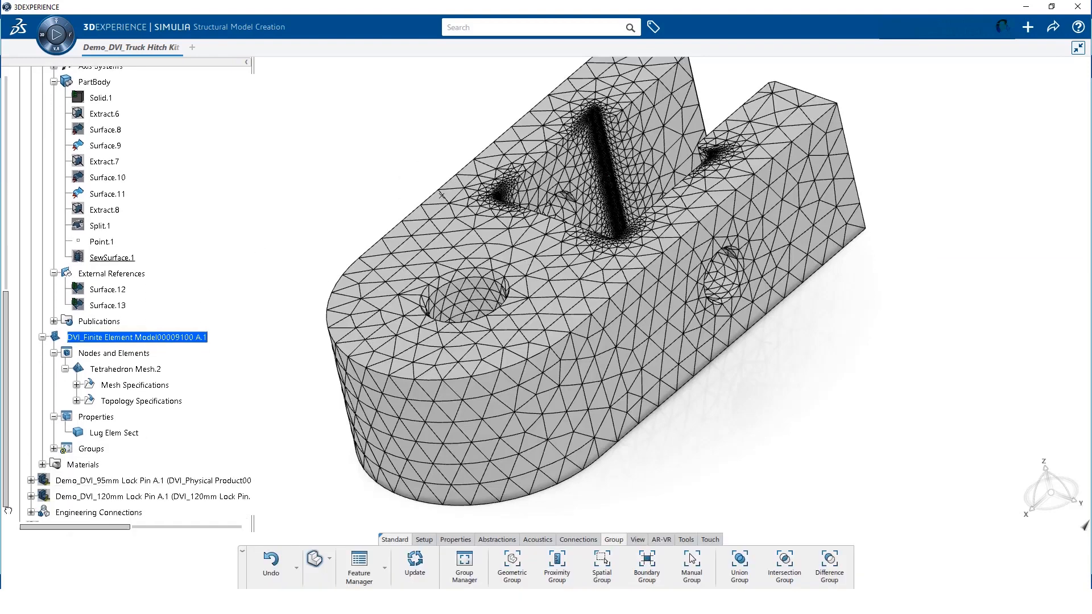
{"action": "left_click", "coordinate": [54, 437]}
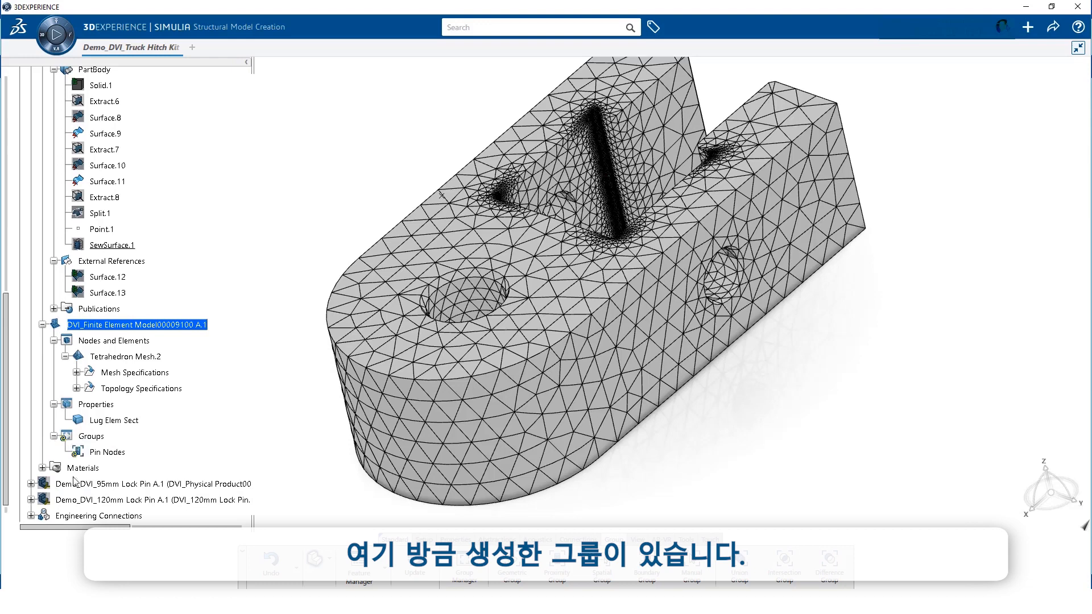
{"action": "left_click", "coordinate": [418, 564]}
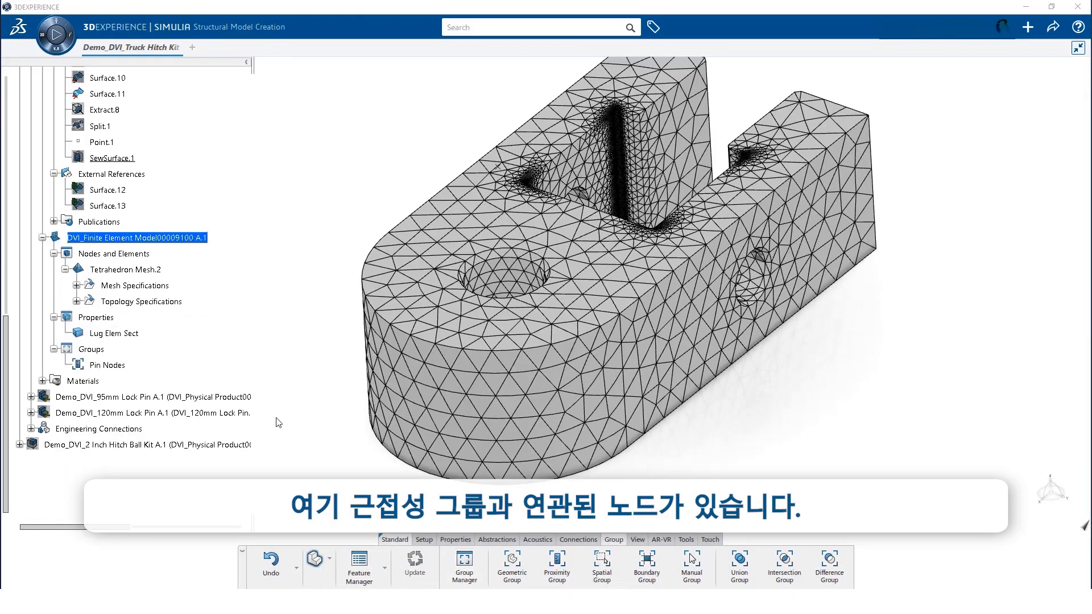
{"action": "left_click", "coordinate": [111, 365]}
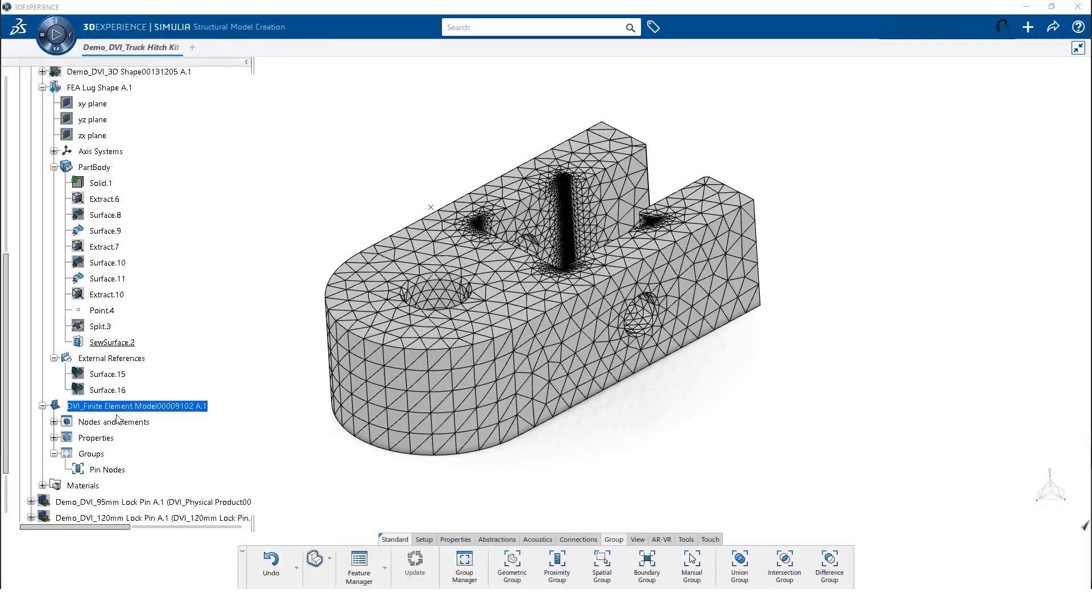
Step: Hide the finite element model's mesh to expose the lug's geometry for selection
{"action": "right_click", "coordinate": [116, 406]}
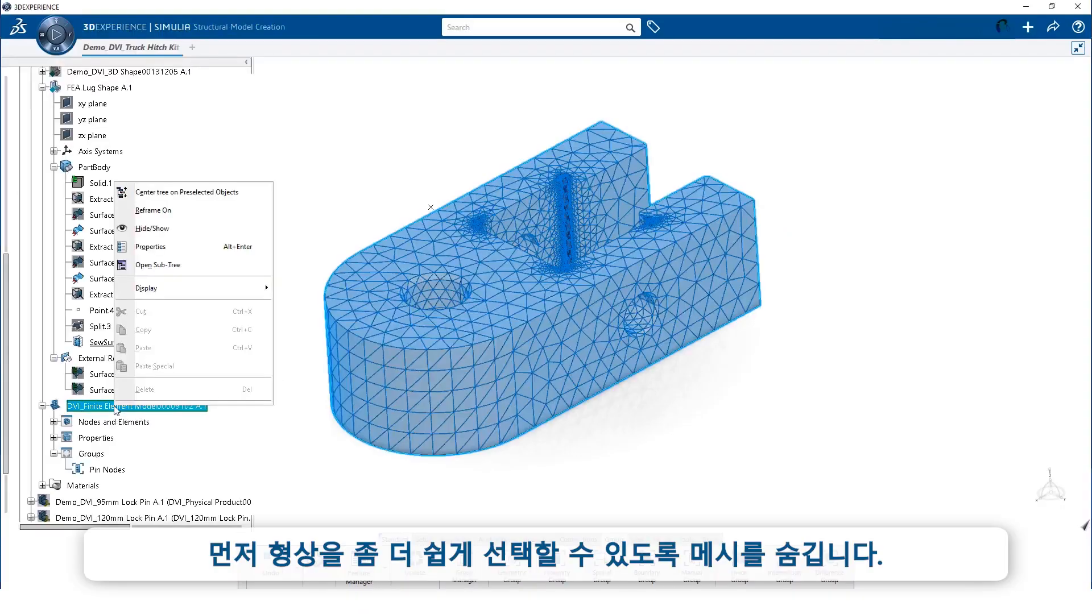
{"action": "left_click", "coordinate": [156, 227]}
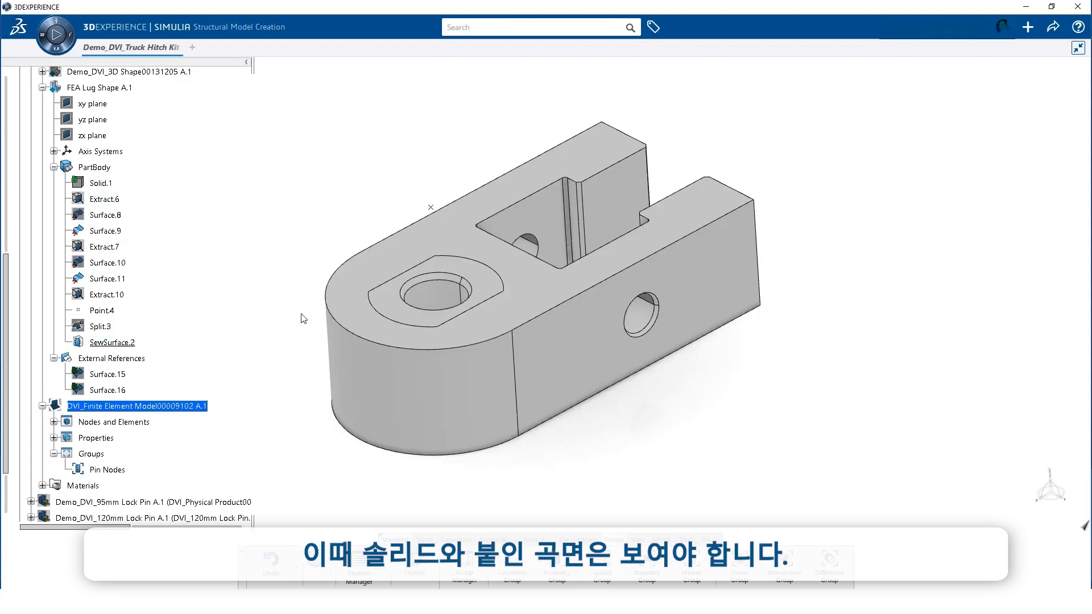
{"action": "scroll", "coordinate": [201, 244], "scroll_direction": "up", "scroll_amount": 3}
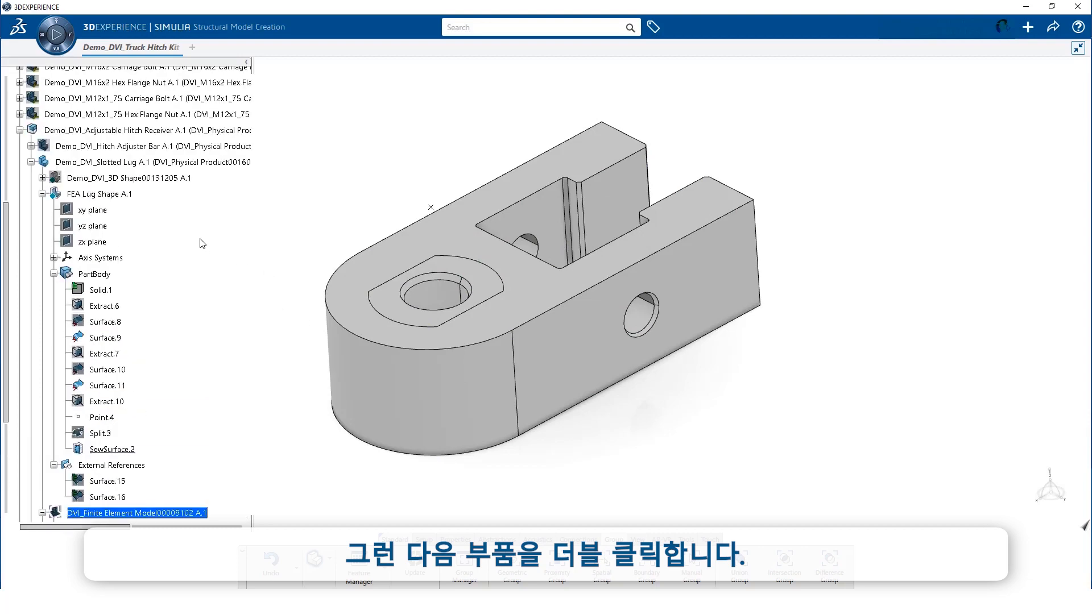
Step: Activate the Demo_DVI_Slotted Lug product and prepare its product-editing commands for creating publications
{"action": "double_click", "coordinate": [83, 157]}
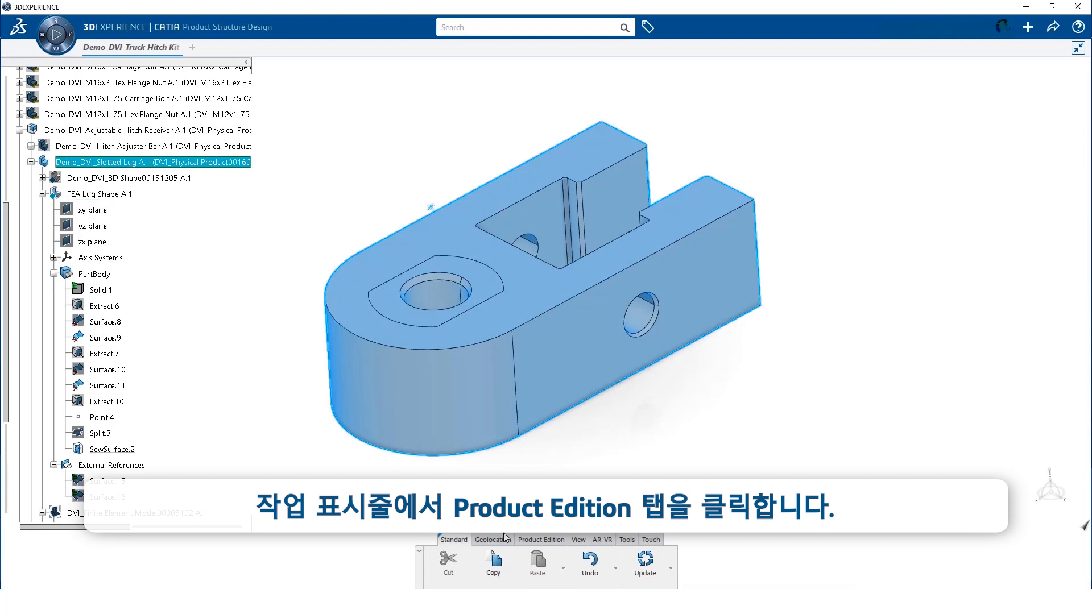
{"action": "left_click", "coordinate": [528, 539]}
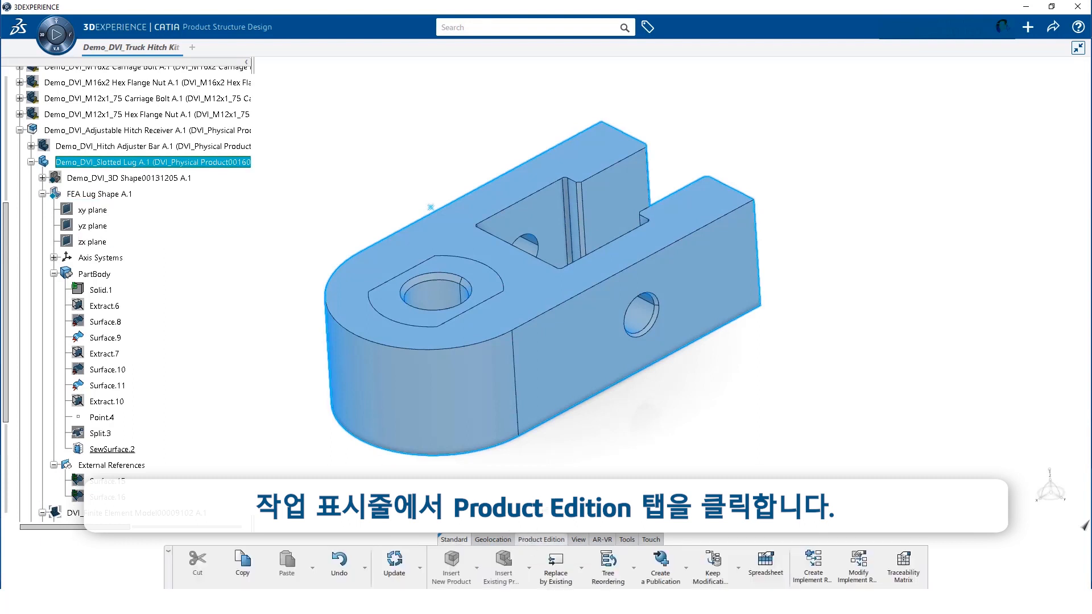
{"action": "left_click", "coordinate": [555, 484]}
{"action": "middle_click_drag", "start_coordinate": [590, 428], "coordinate": [607, 436]}
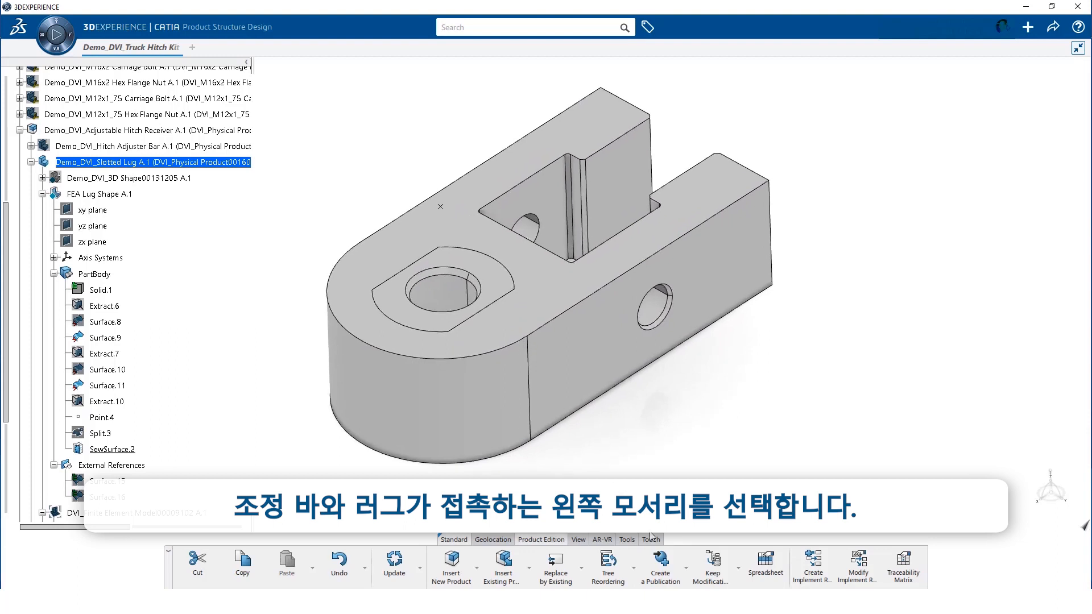
Step: Publish the left contact edge inside the lug's slot, where it meets the adjuster bar, as Left Contact w Bar
{"action": "left_click", "coordinate": [660, 566]}
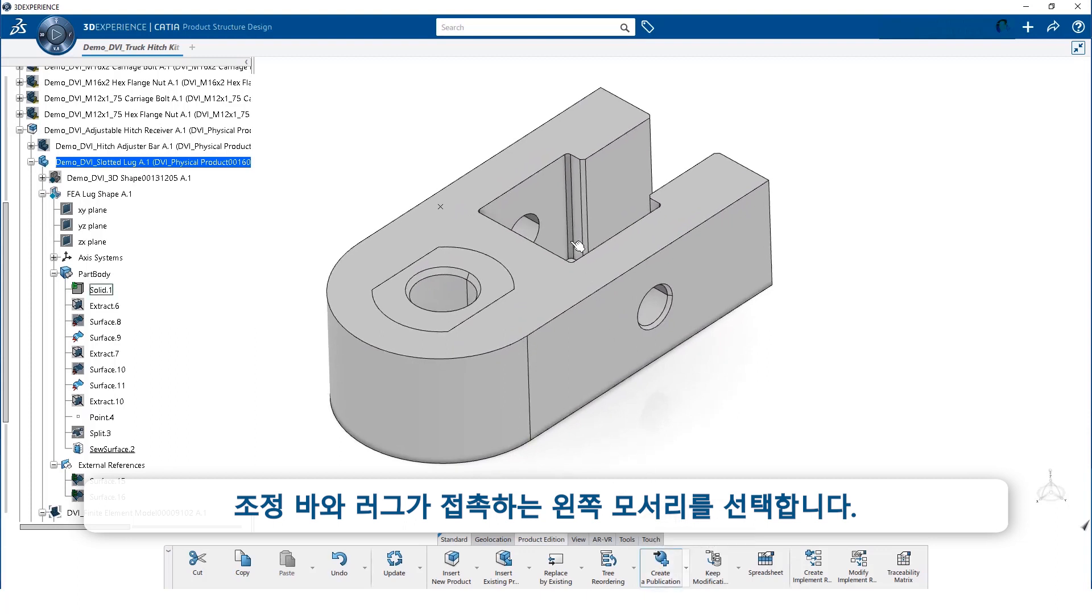
{"action": "left_click", "coordinate": [581, 160]}
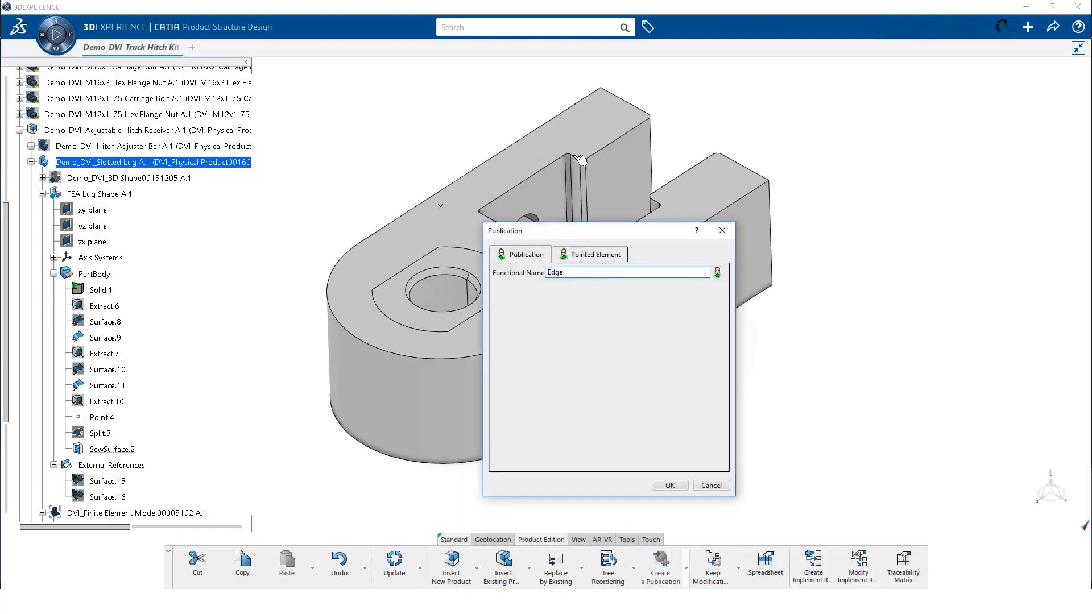
{"action": "left_click_drag", "start_coordinate": [563, 274], "coordinate": [548, 276]}
{"action": "type", "text": "Left Contact w Bar"}
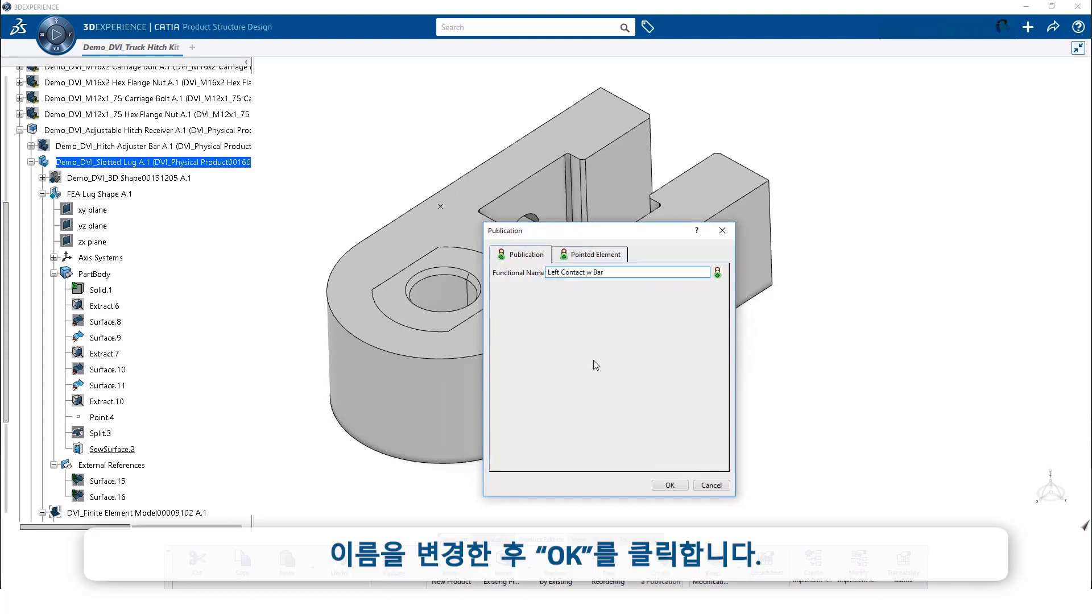
{"action": "left_click", "coordinate": [675, 487]}
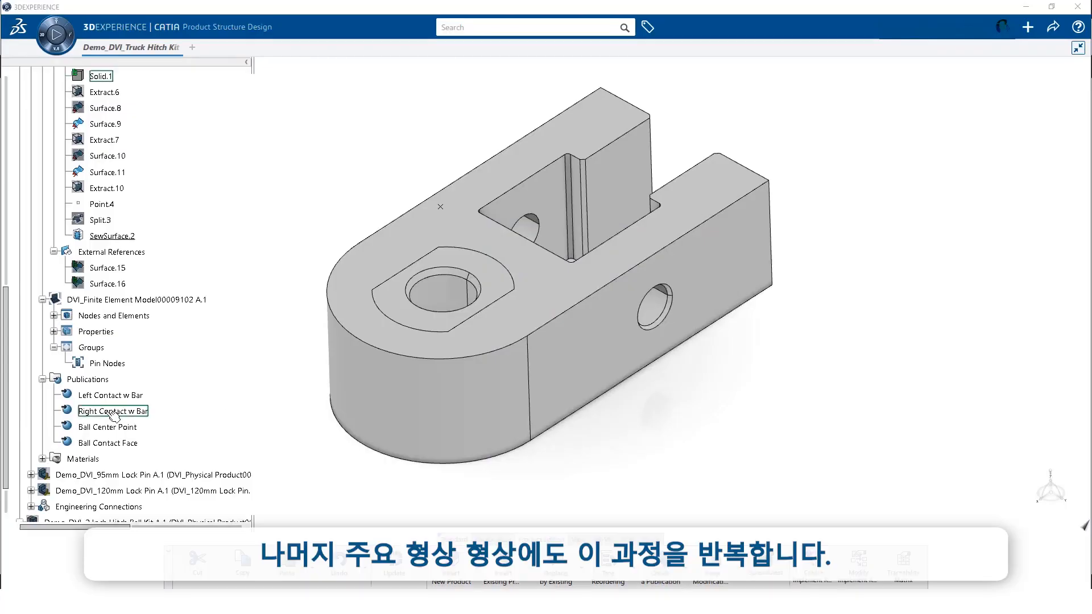
Step: Select the publications Right Contact w Bar, Ball Center Point and Ball Contact Face in turn to check the geometry each references
{"action": "left_click", "coordinate": [112, 412]}
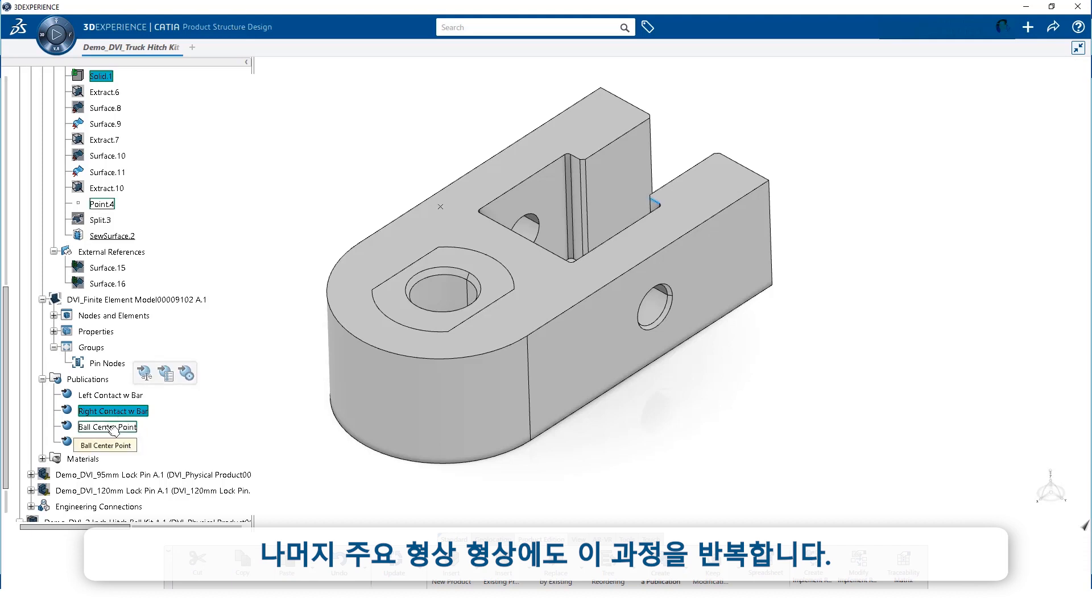
{"action": "left_click", "coordinate": [108, 427]}
{"action": "left_click", "coordinate": [113, 445]}
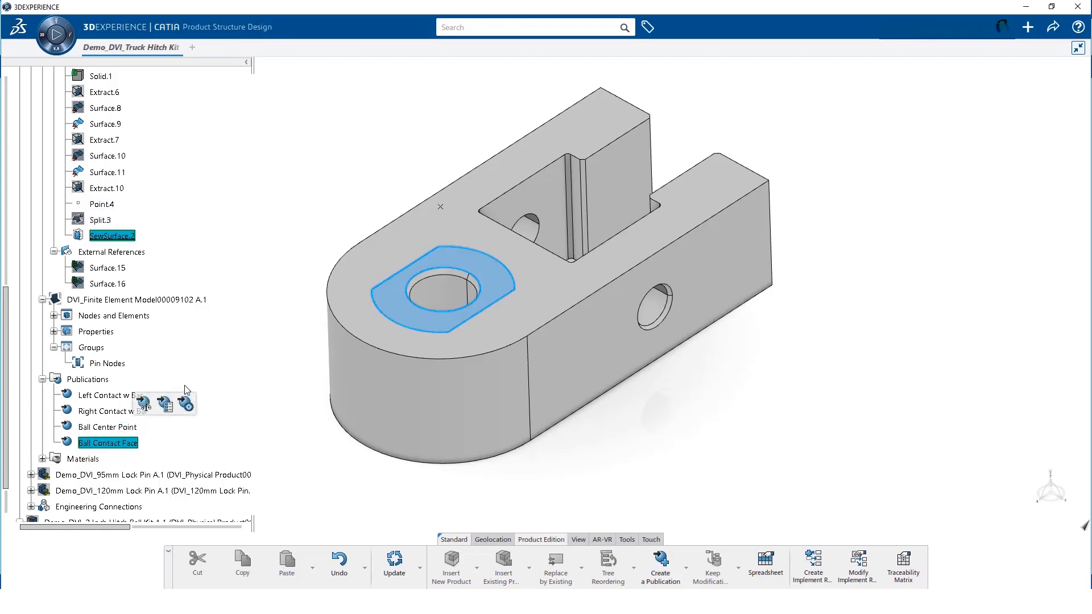
Step: Collapse the FEA Lug Shape branch to compare the level of the publications with that of the finite element model
{"action": "scroll", "coordinate": [97, 293], "scroll_direction": "up", "scroll_amount": 1}
{"action": "scroll", "coordinate": [98, 293], "scroll_direction": "up", "scroll_amount": 2}
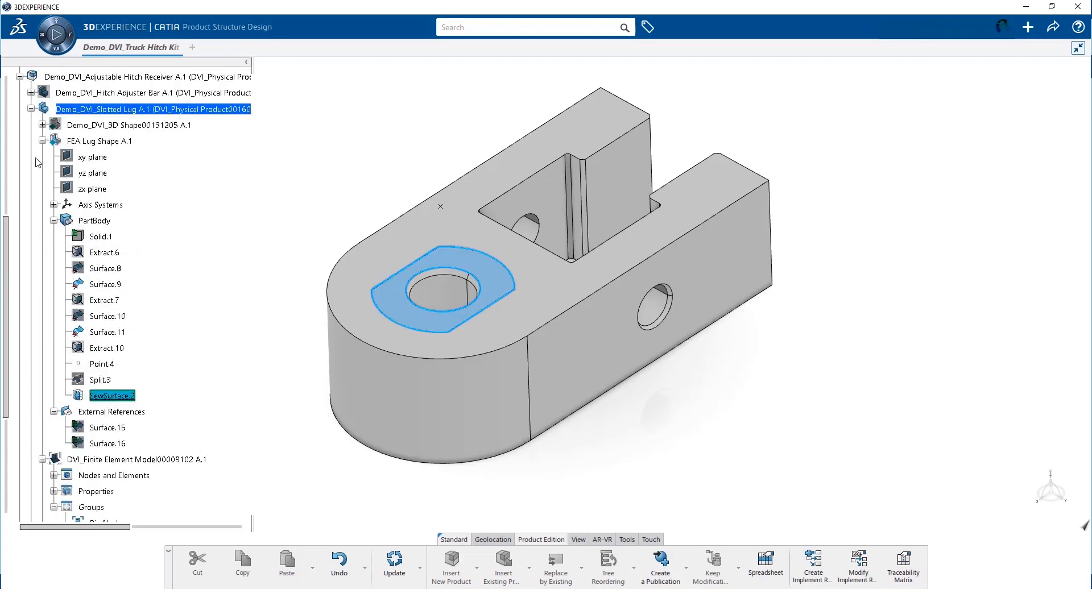
{"action": "left_click", "coordinate": [43, 141]}
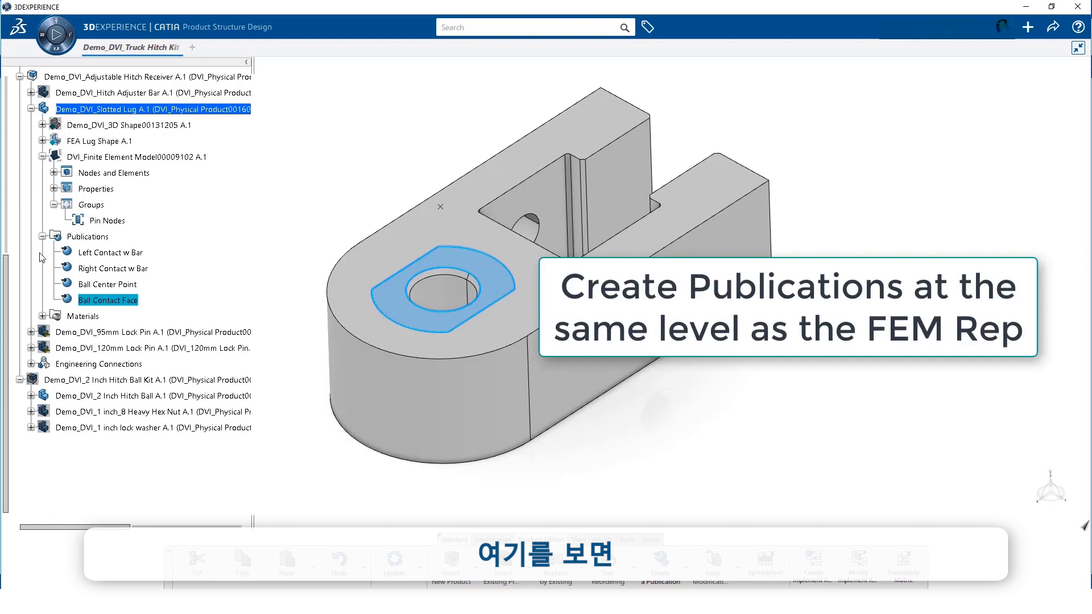